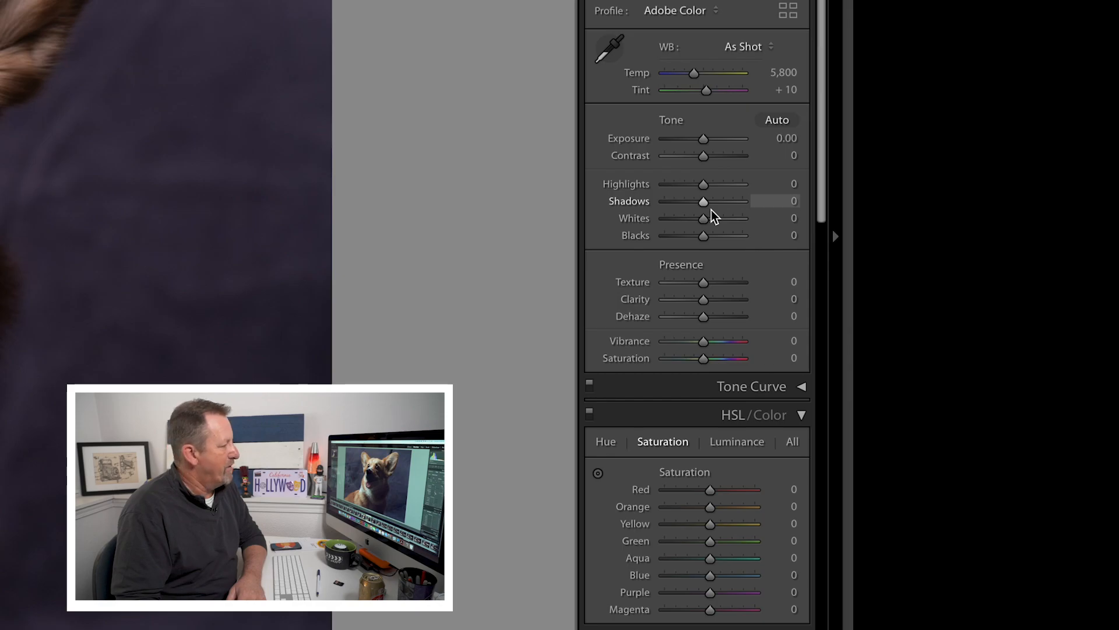
Raise the corgi photo's exposure to +0.75 and its contrast to +6
left_click_drag(705, 146, 736, 151)
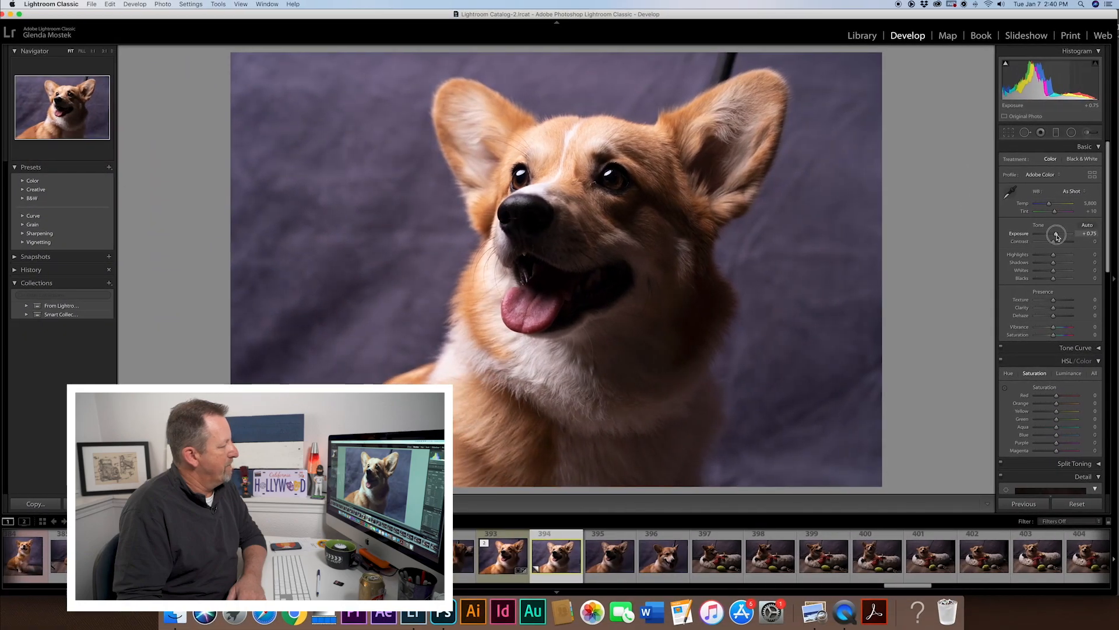
left_click_drag(1057, 234, 1056, 234)
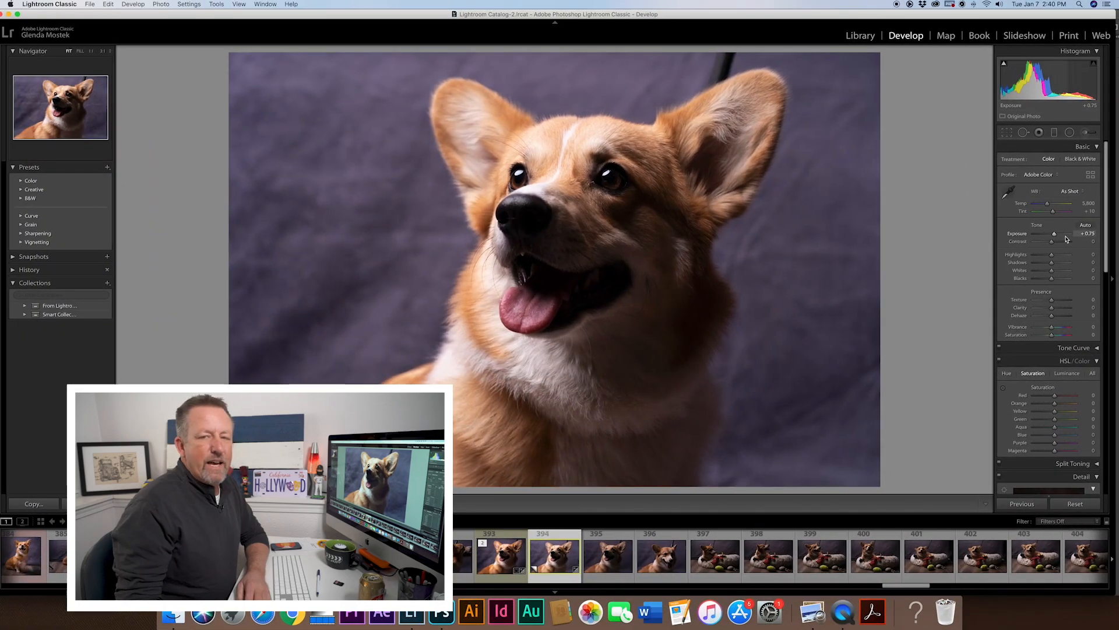
left_click_drag(1055, 234, 1056, 237)
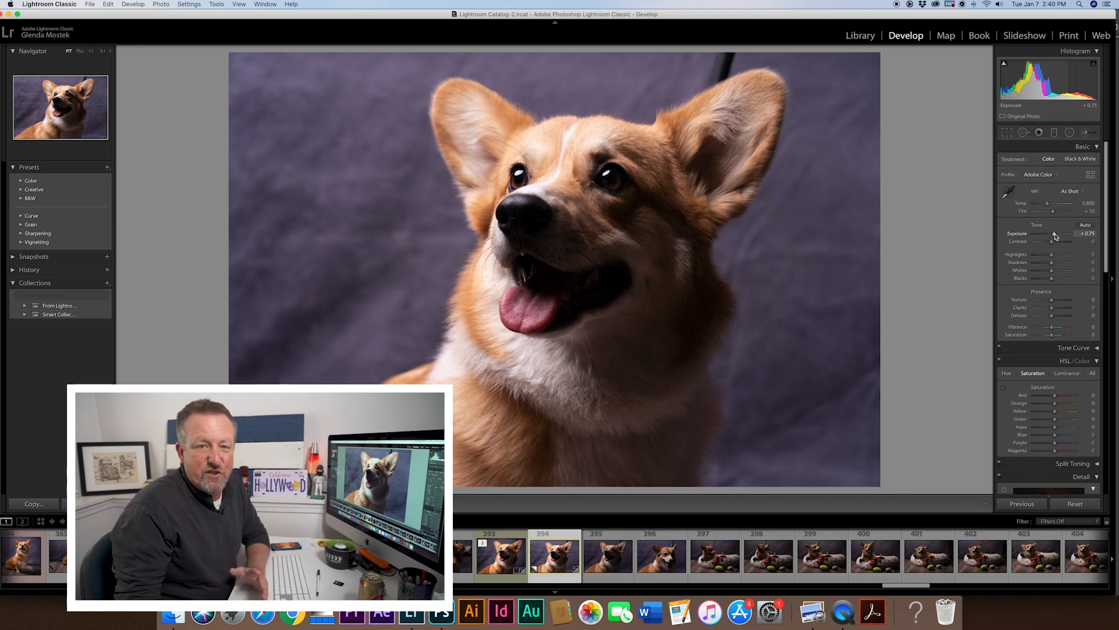
left_click_drag(1054, 241, 1053, 245)
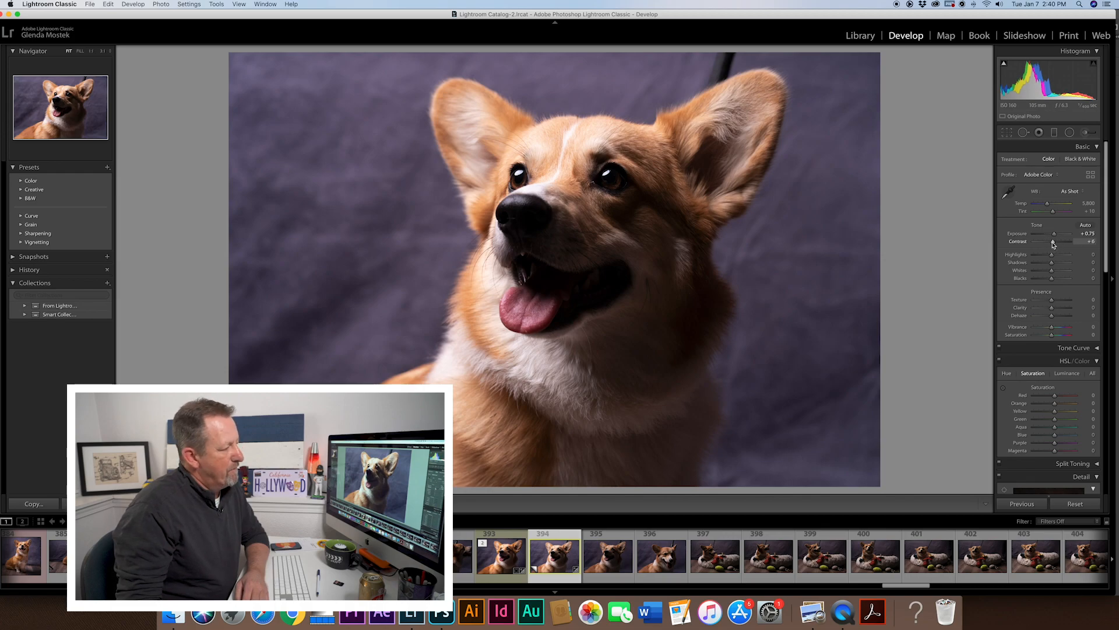
Lower the photo's highlights to −74 and raise the shadows to +42
mouse_move(1052, 255)
left_mouse_down()
mouse_move(1035, 258)
mouse_move(1069, 264)
left_mouse_up()
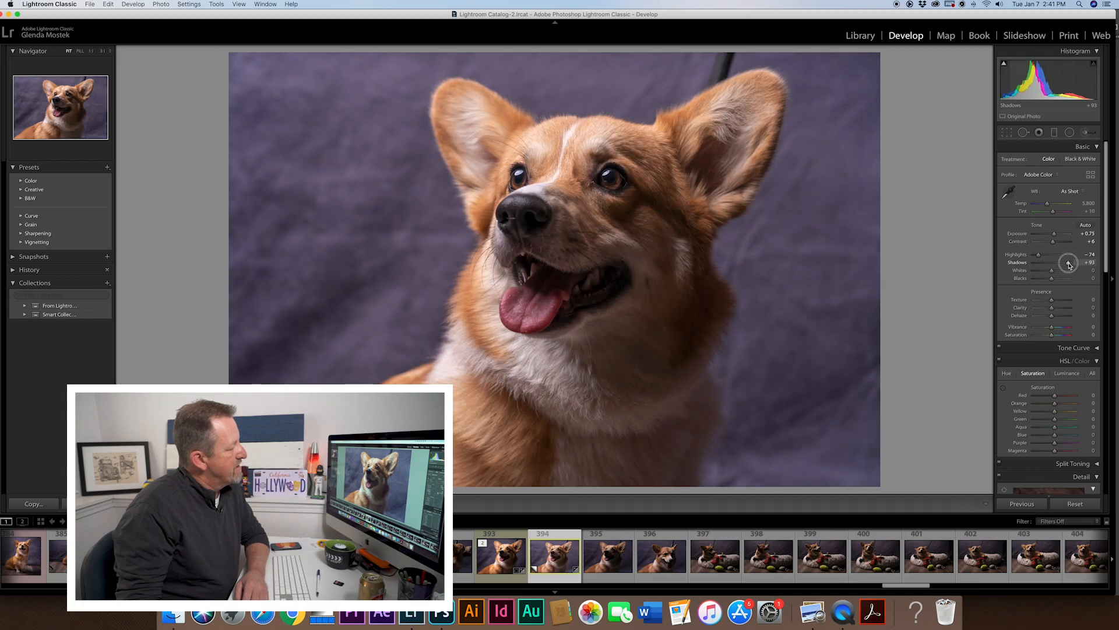
left_click_drag(1069, 264, 1059, 266)
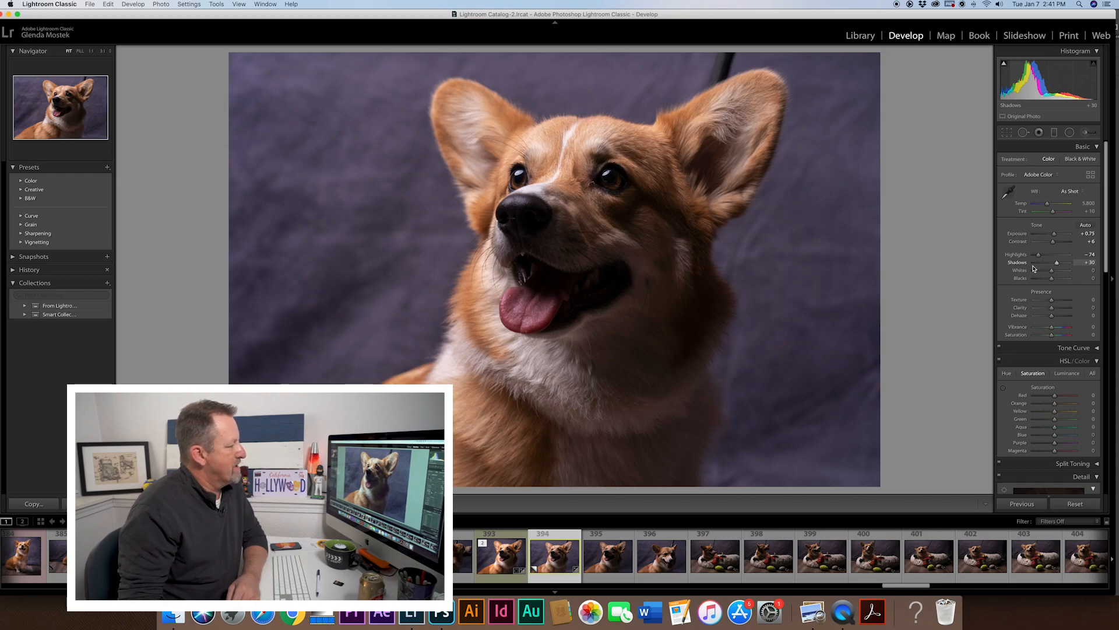
left_click_drag(1056, 266, 1061, 265)
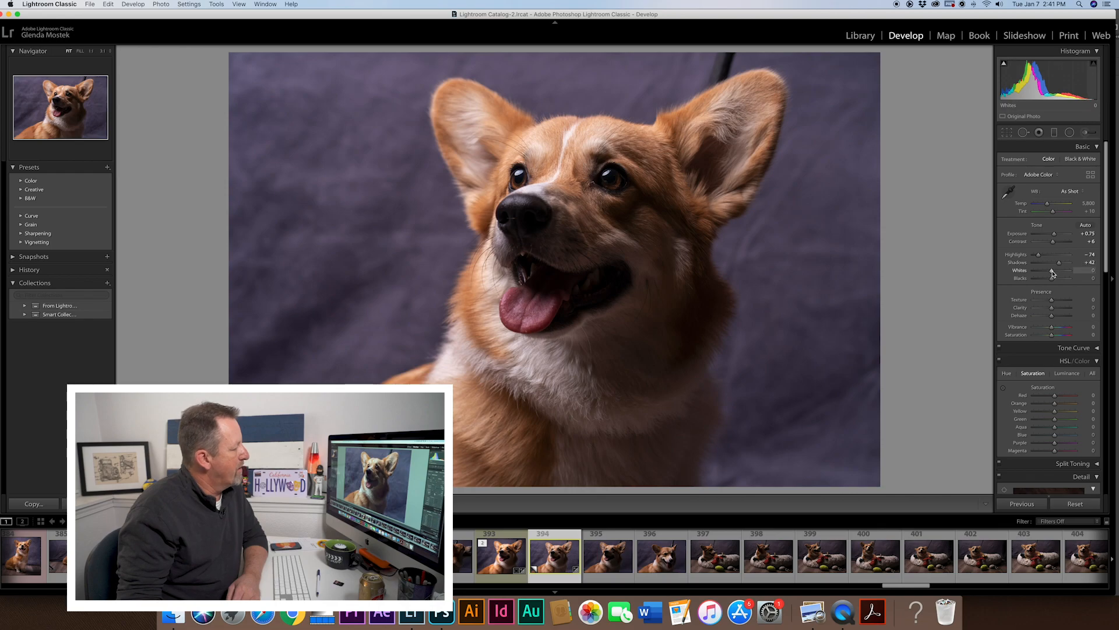
Set the photo's whites to +36 and its blacks to −19
left_click_drag(1053, 273, 1059, 272)
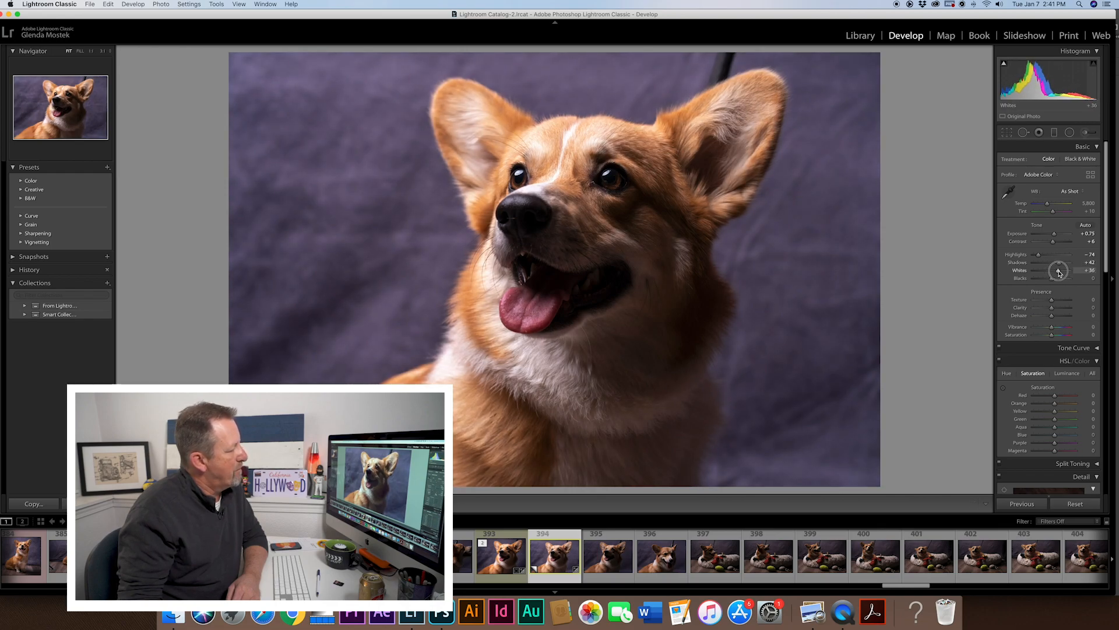
left_click_drag(1052, 279, 1051, 280)
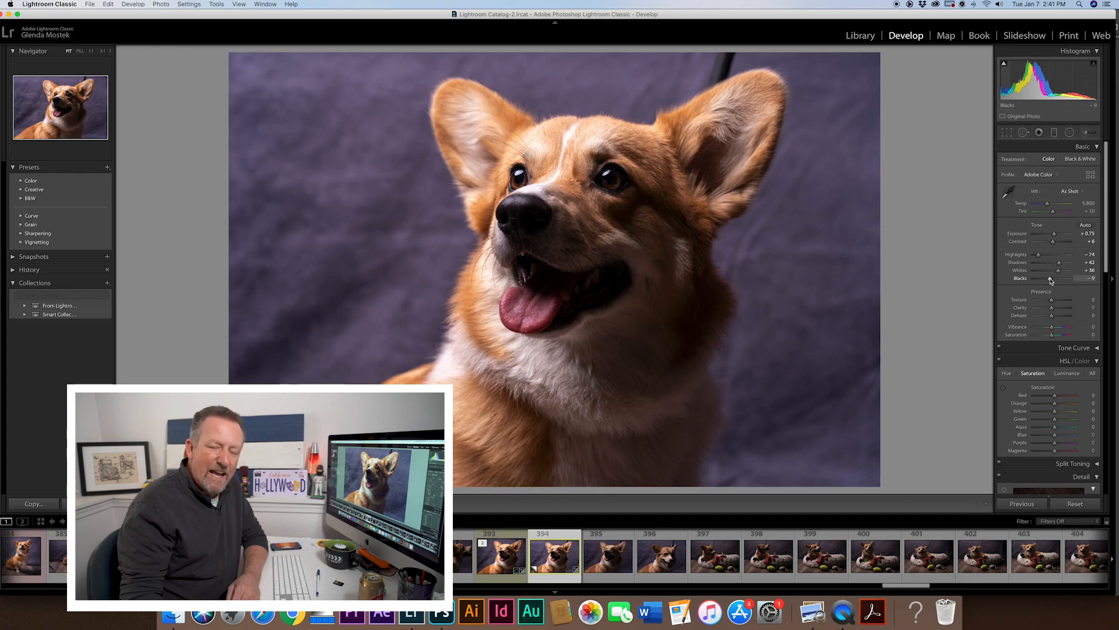
left_click(1051, 281)
left_click_drag(1051, 281, 1049, 281)
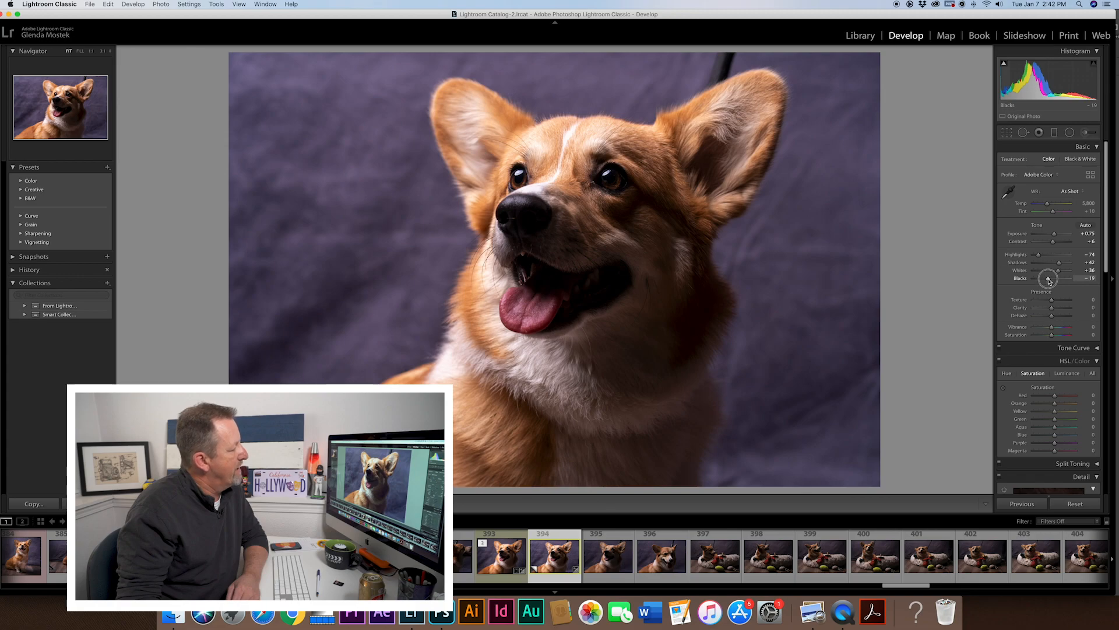
left_click_drag(1050, 281, 1049, 281)
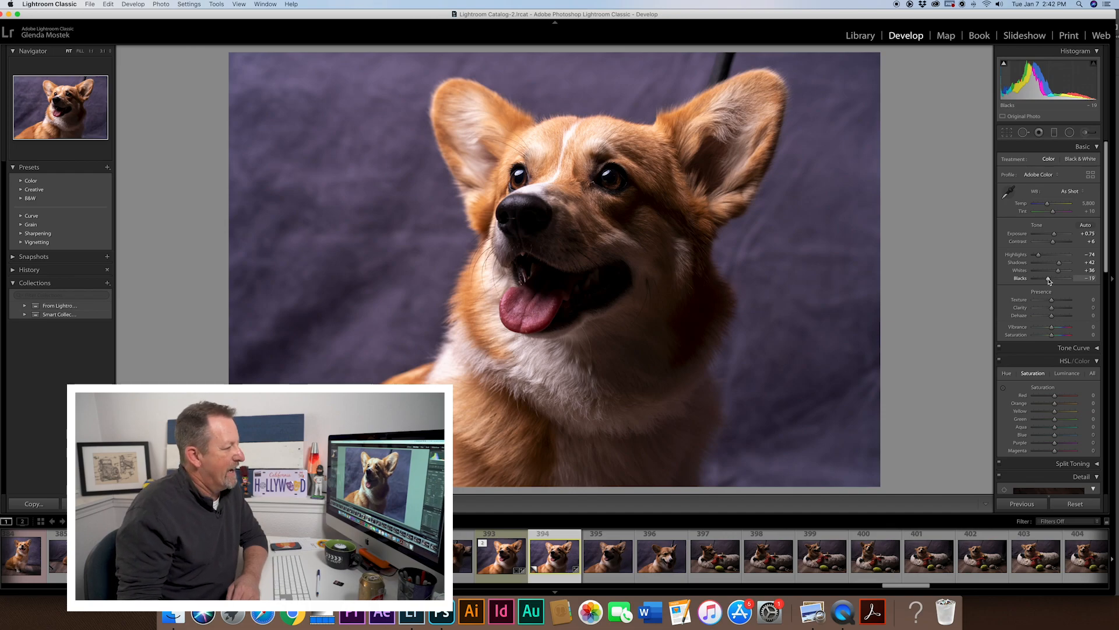
Increase the photo's texture to +36 and its clarity to +12
left_click_drag(1052, 304, 1060, 303)
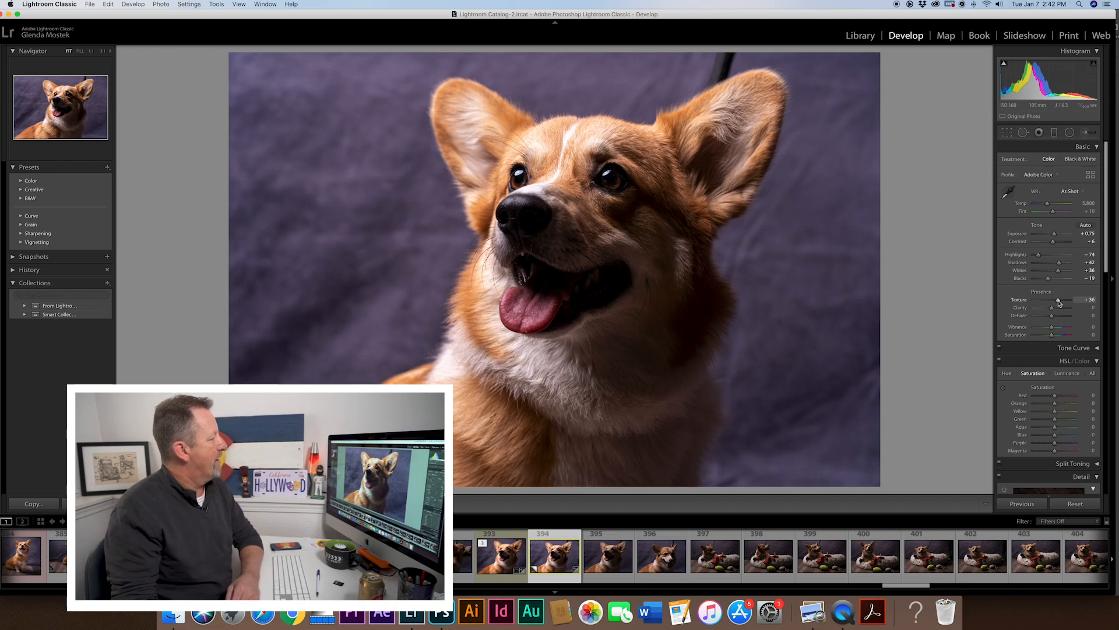
left_click_drag(1053, 309, 1055, 309)
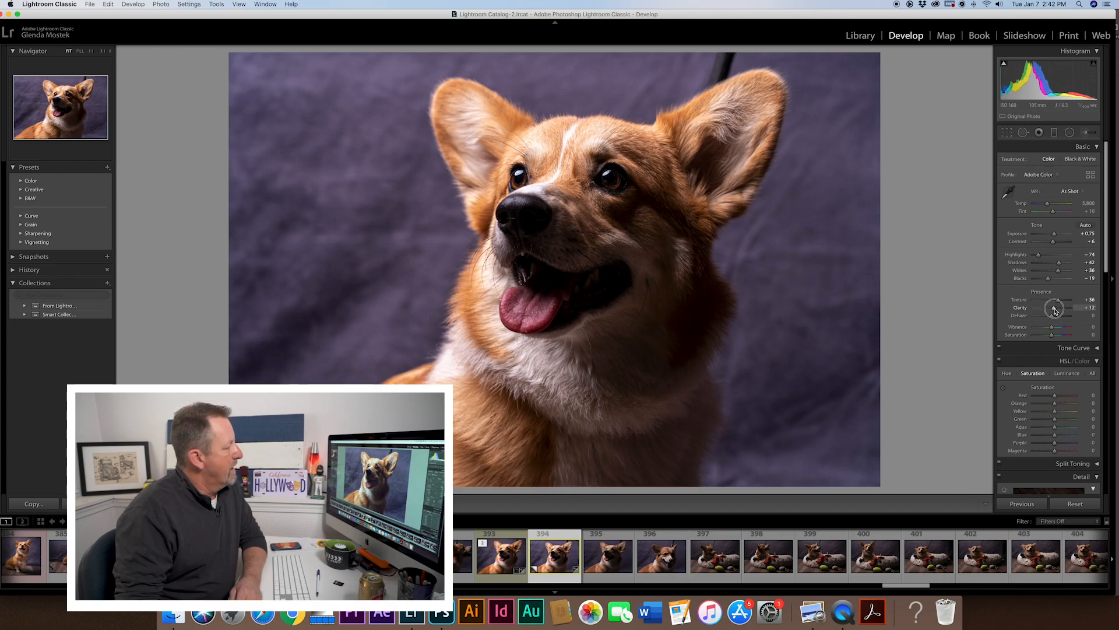
left_click_drag(1055, 311, 1055, 311)
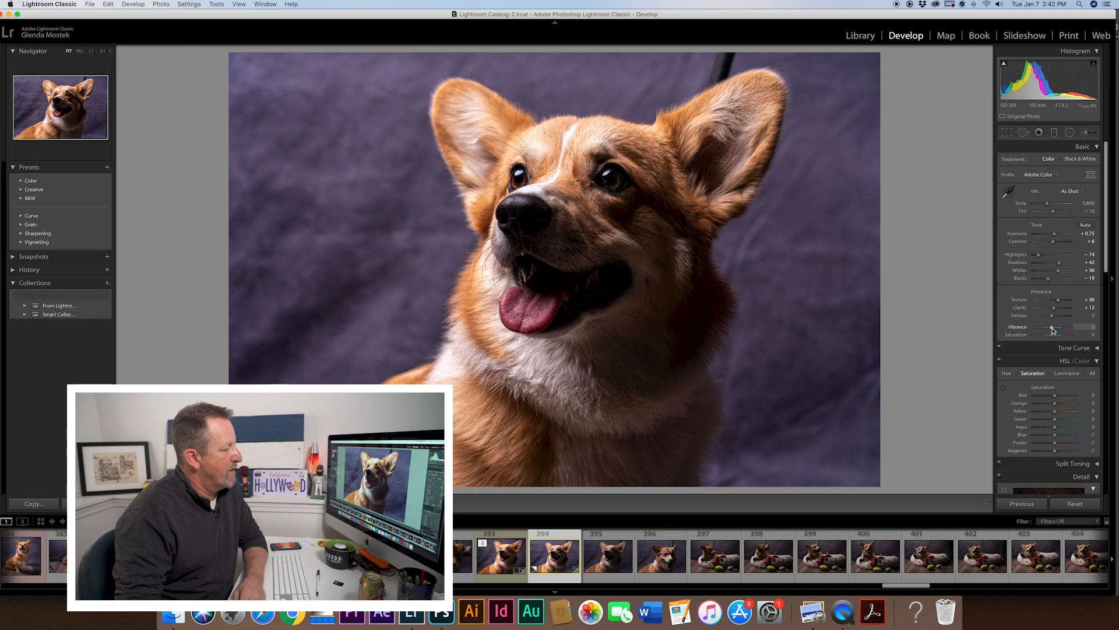
Set the photo's vibrance to +13 and its overall saturation to +5
left_click_drag(1053, 330, 1054, 330)
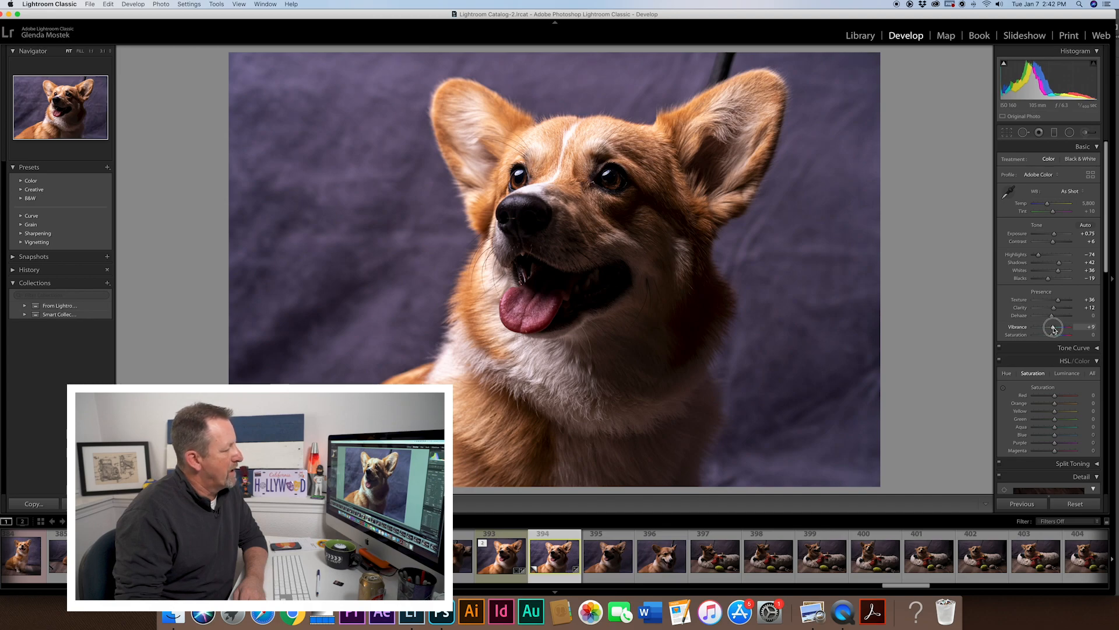
left_click_drag(1055, 330, 1053, 336)
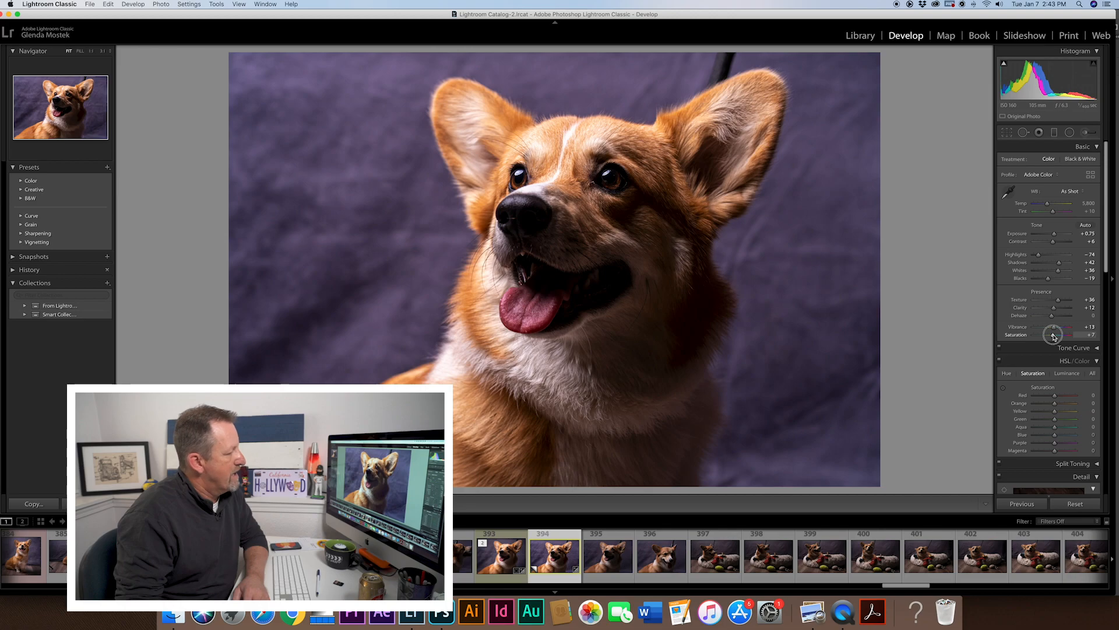
left_click_drag(1053, 336, 1054, 336)
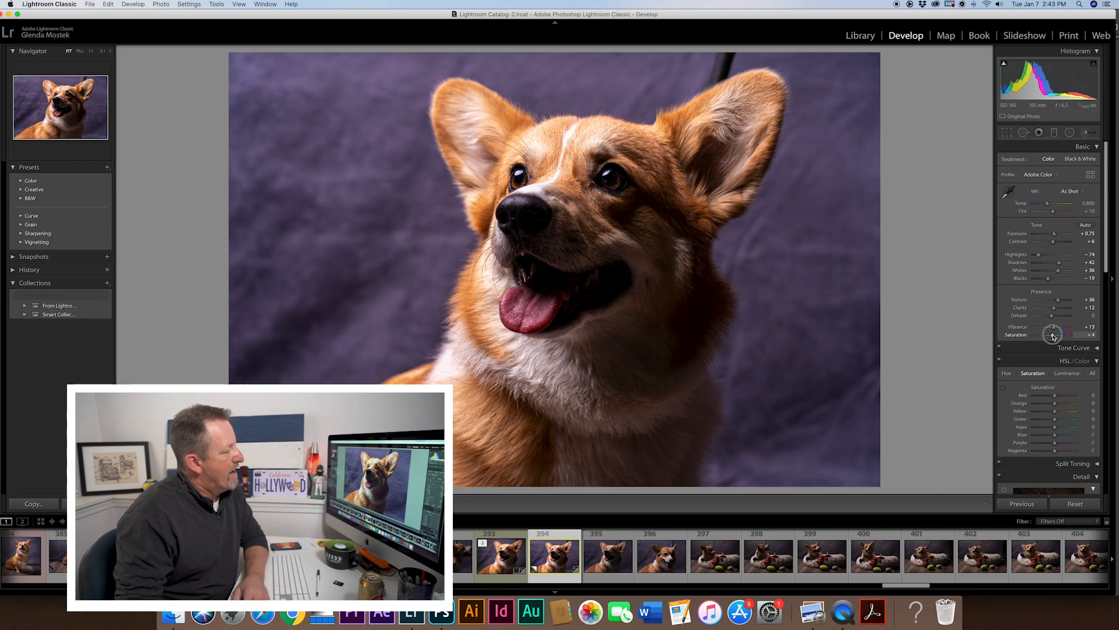
left_click_drag(1054, 337, 1054, 337)
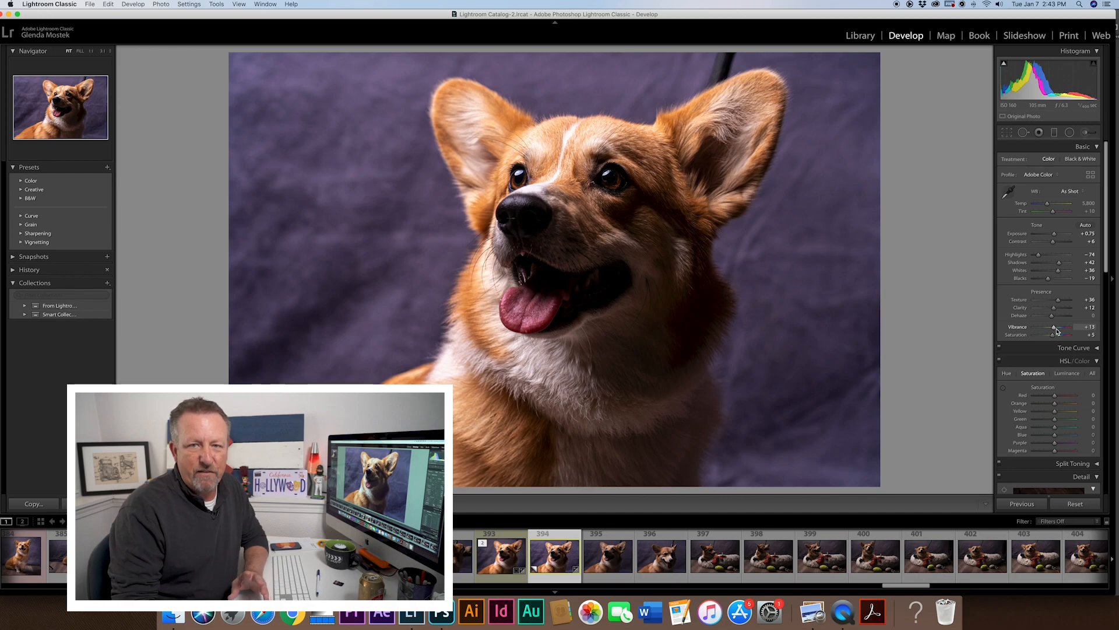
Look at the Tone Curve settings and collapse them again without editing the curve
scroll(1054, 330, "down", 4)
scroll(1052, 330, "down", 1)
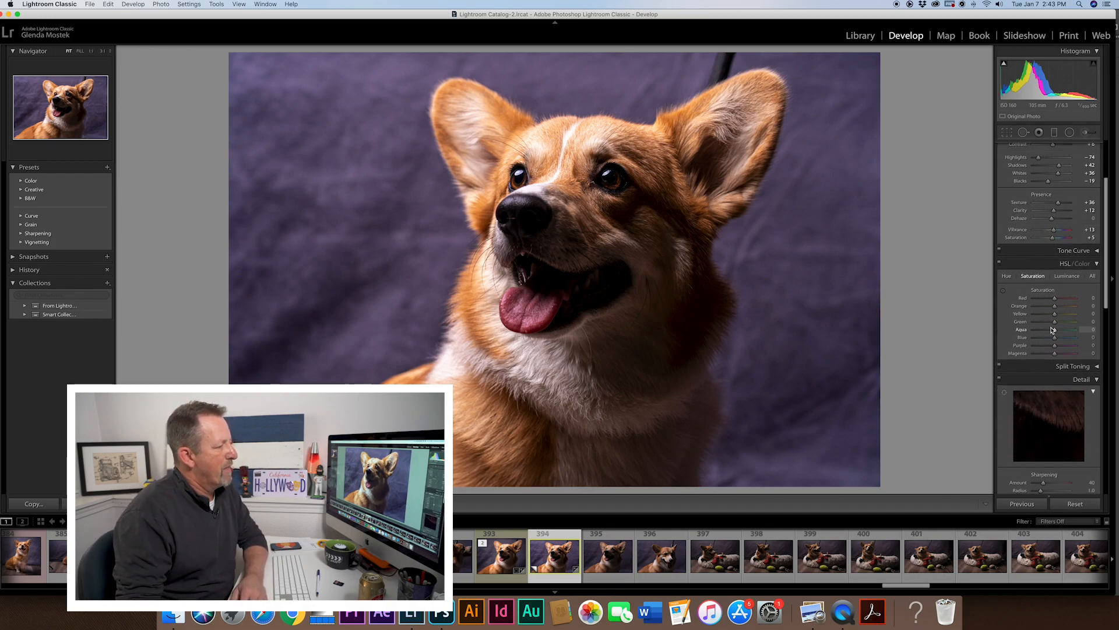
left_click(1098, 251)
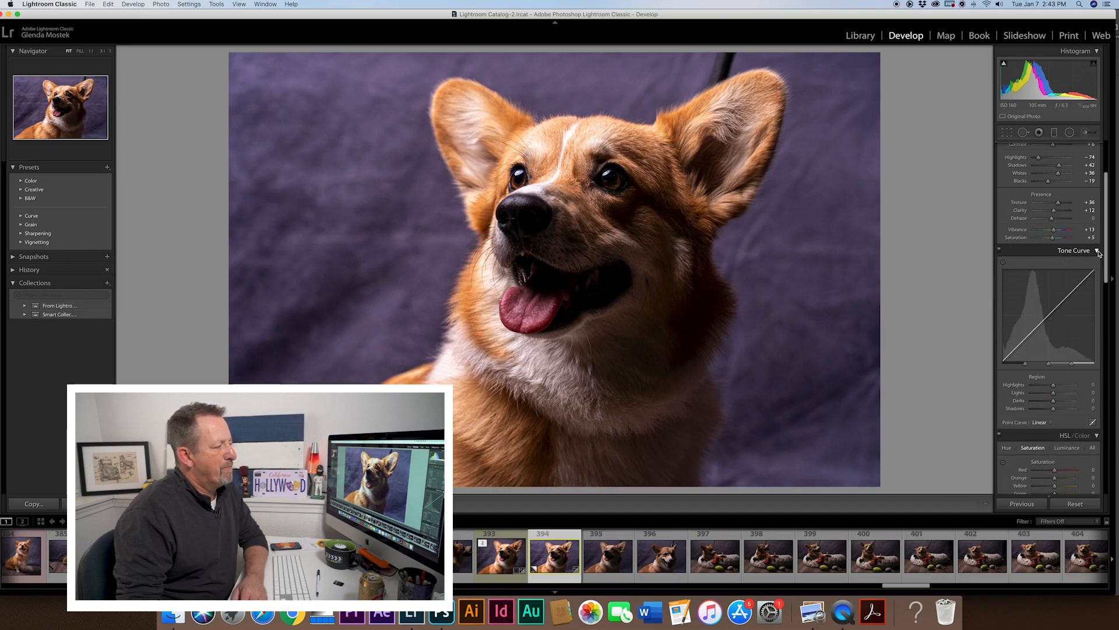
left_click(1098, 251)
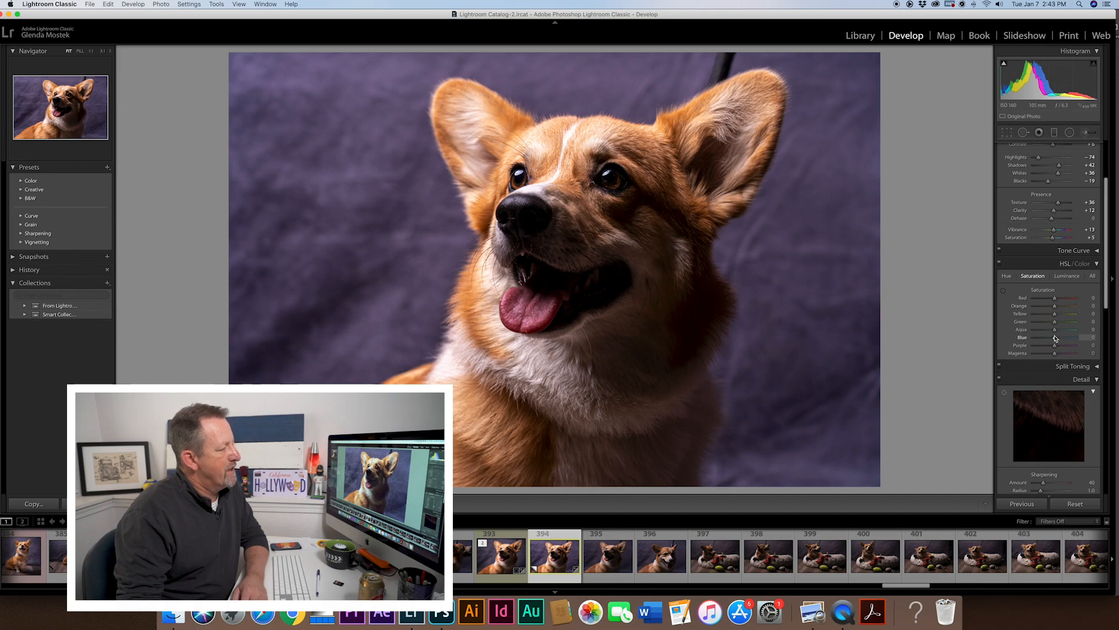
Raise the HSL saturation of red to +15 and of orange to +9
mouse_move(1059, 301)
left_mouse_down()
mouse_move(1038, 304)
mouse_move(1078, 302)
mouse_move(1059, 304)
left_mouse_up()
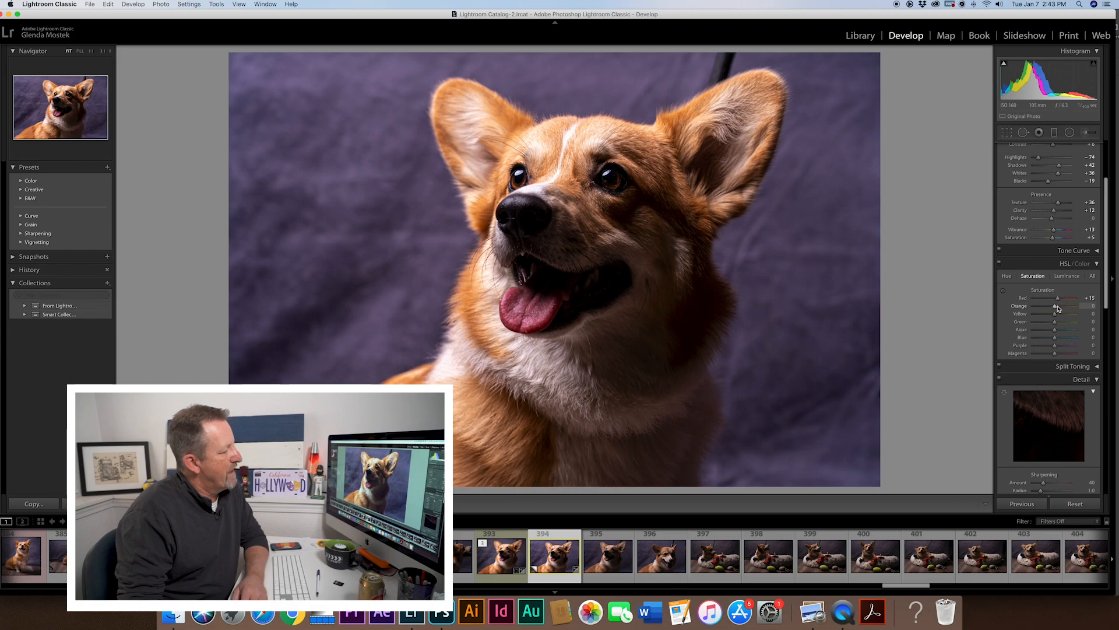
left_click_drag(1059, 309, 1059, 309)
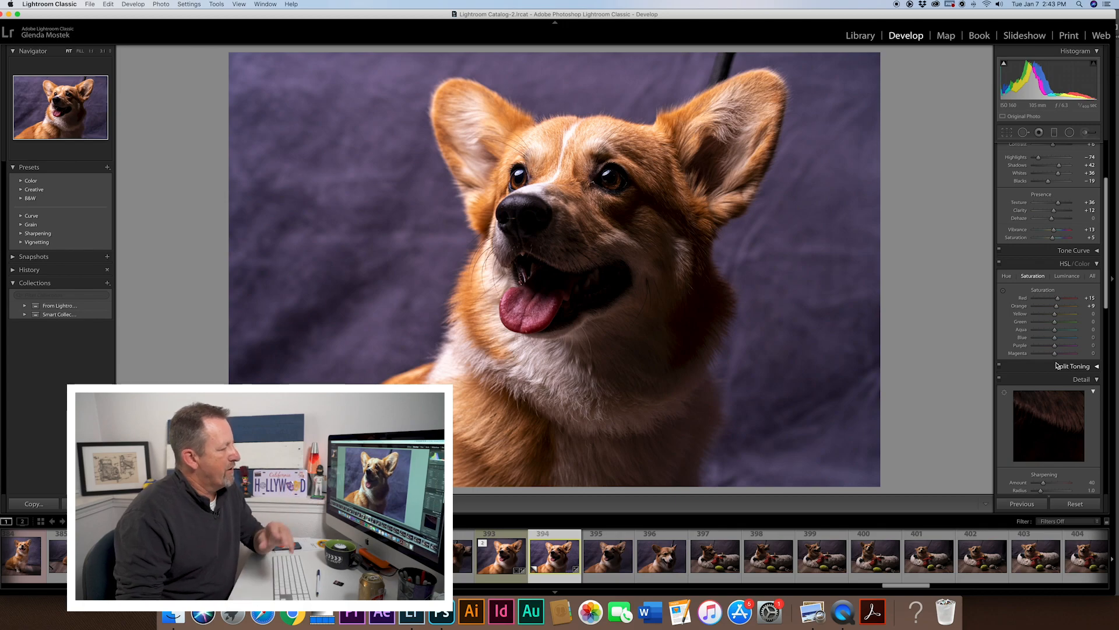
Raise the HSL saturation of blue to about +16 and lower that of purple to −26
mouse_move(1056, 348)
left_mouse_down()
mouse_move(1066, 341)
mouse_move(1043, 341)
mouse_move(1081, 341)
mouse_move(1068, 342)
left_mouse_up()
left_click_drag(1068, 341, 1058, 342)
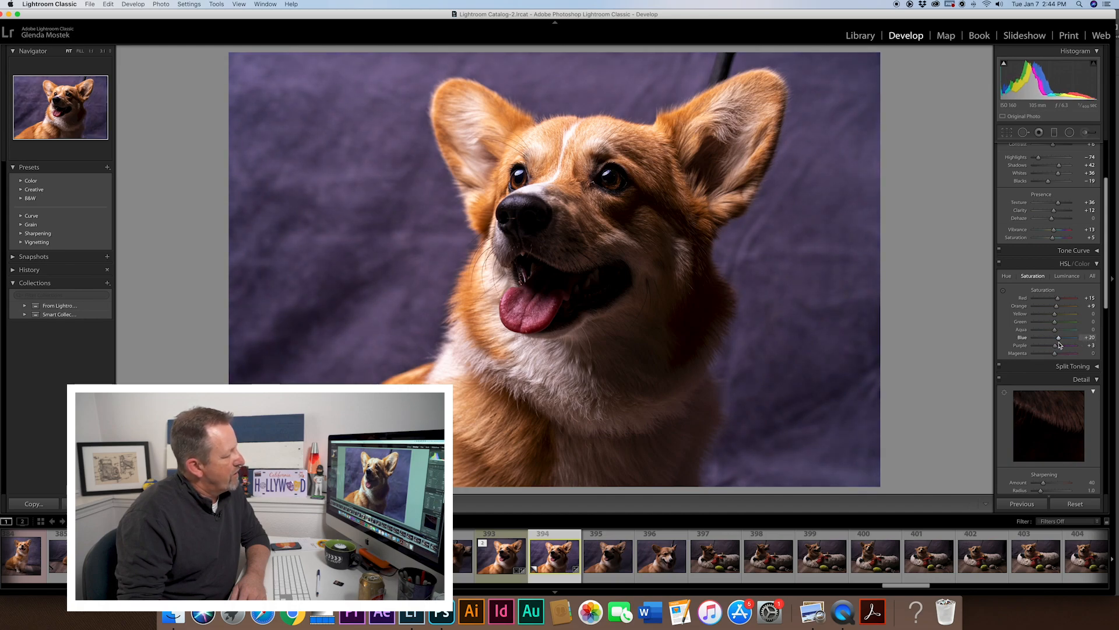
left_click_drag(1056, 348, 1059, 348)
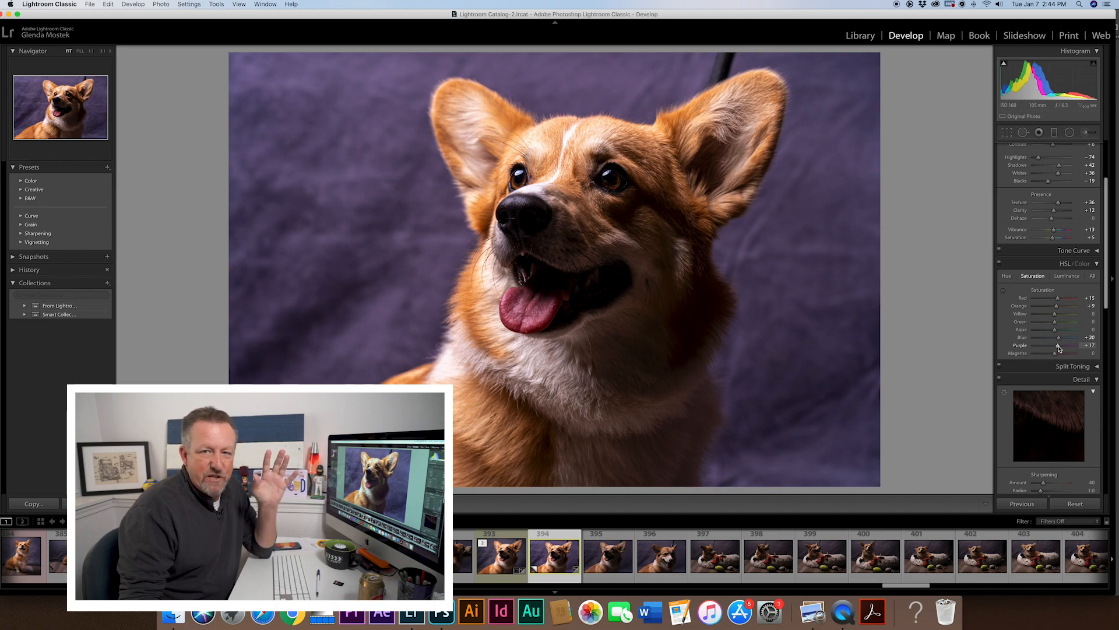
left_click_drag(1058, 349, 1056, 349)
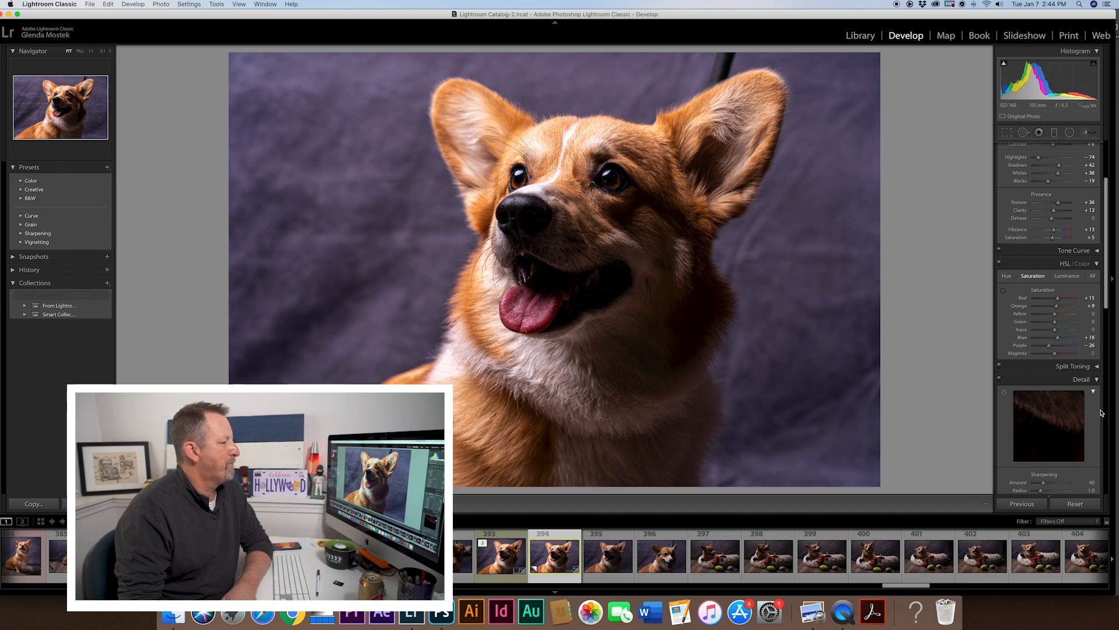
Set the sharpening amount to 59 and the sharpening radius to 1.4
scroll(1065, 372, "down", 5)
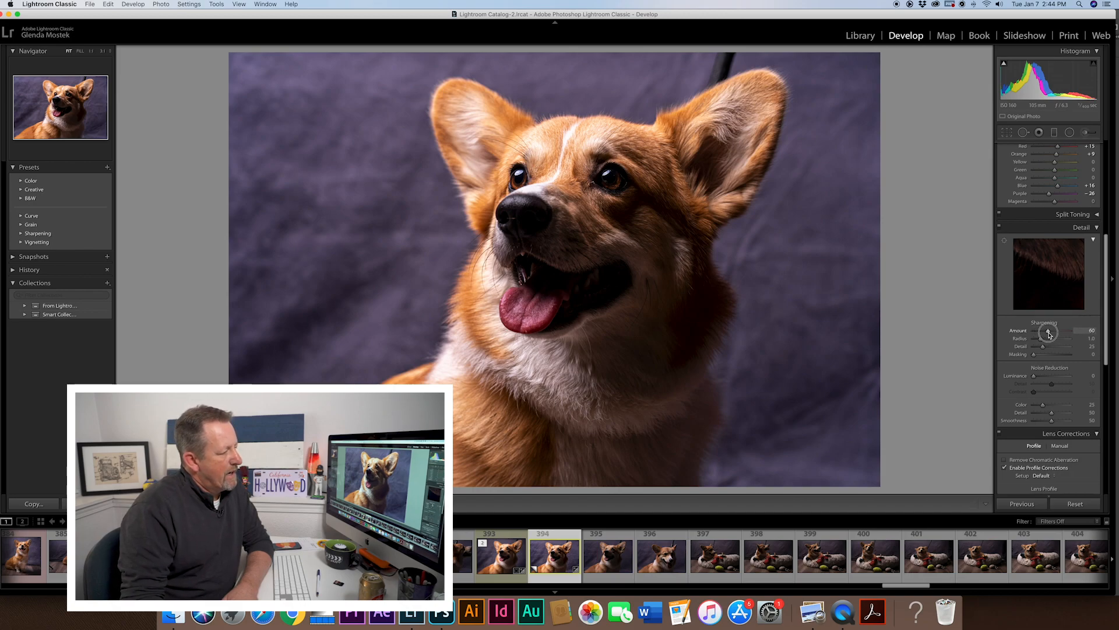
left_click_drag(1043, 341, 1049, 341)
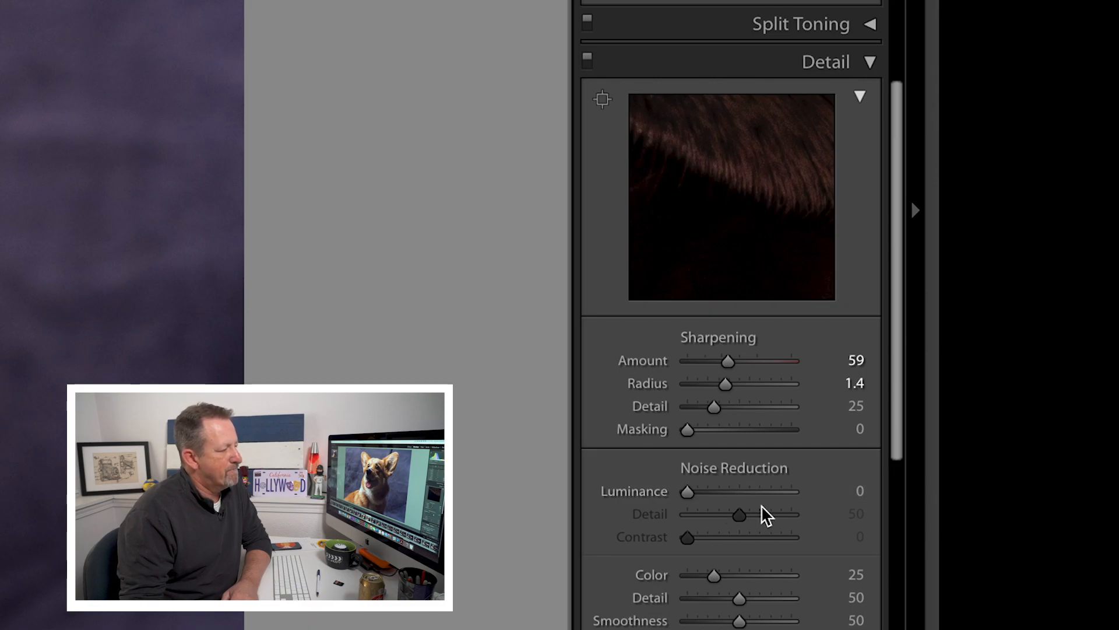
Compare the photo with and without the lens profile corrections, leaving them enabled
scroll(769, 490, "down", 10)
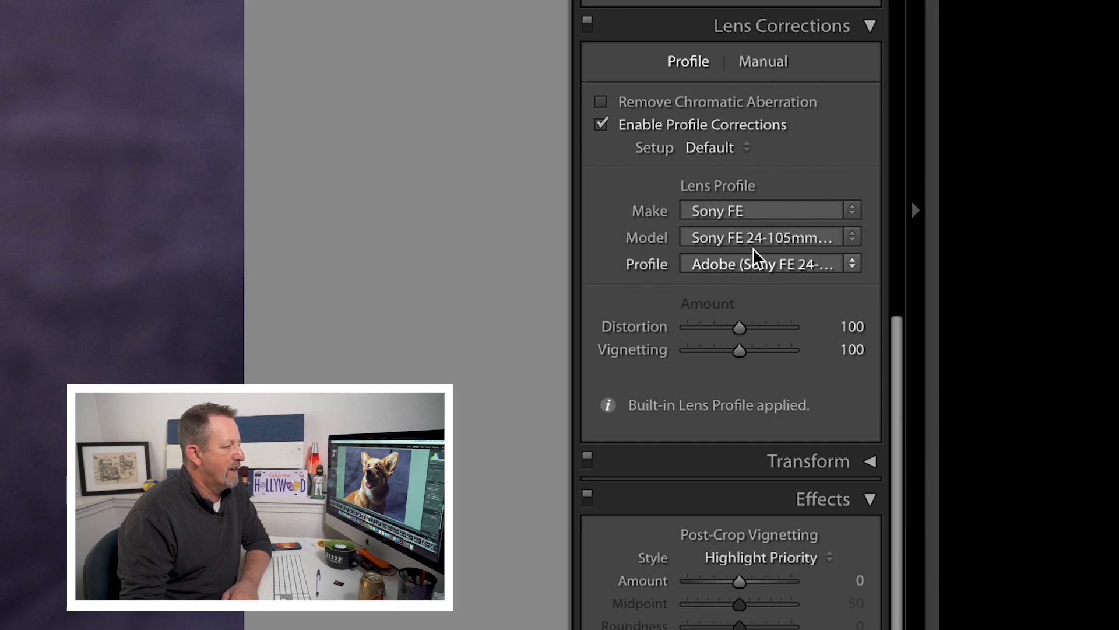
left_click(602, 125)
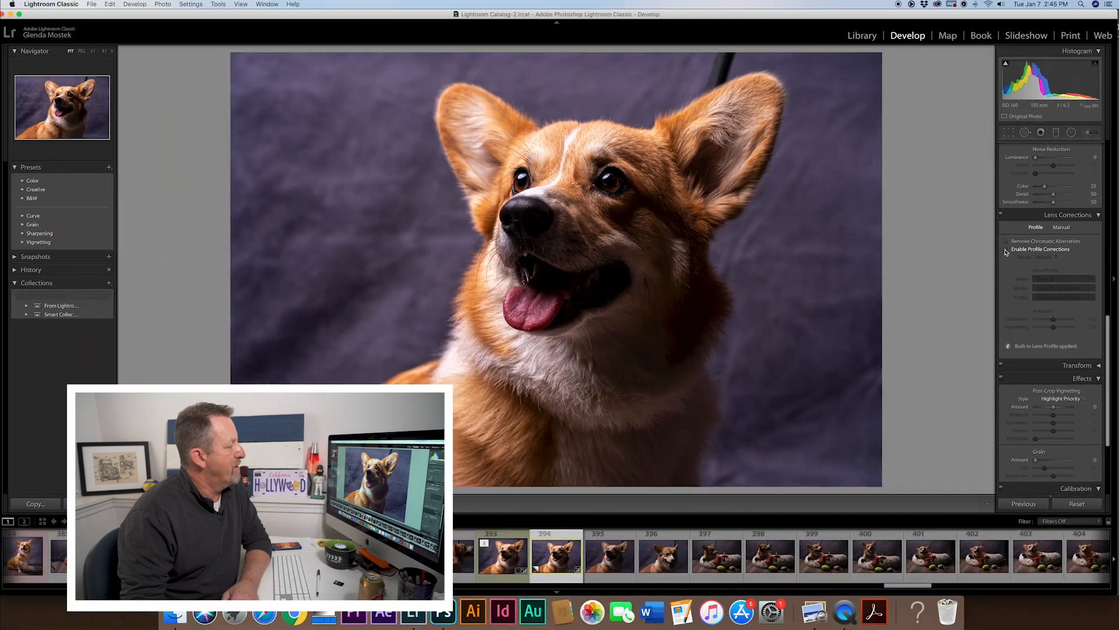
left_click(1005, 251)
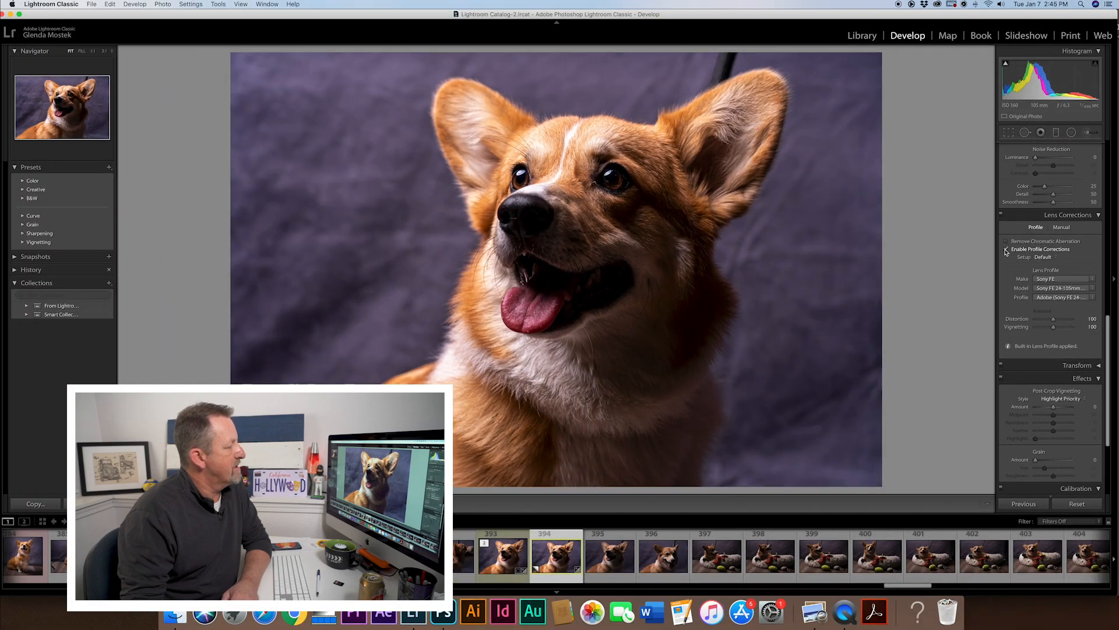
left_click(1005, 251)
left_click(1006, 250)
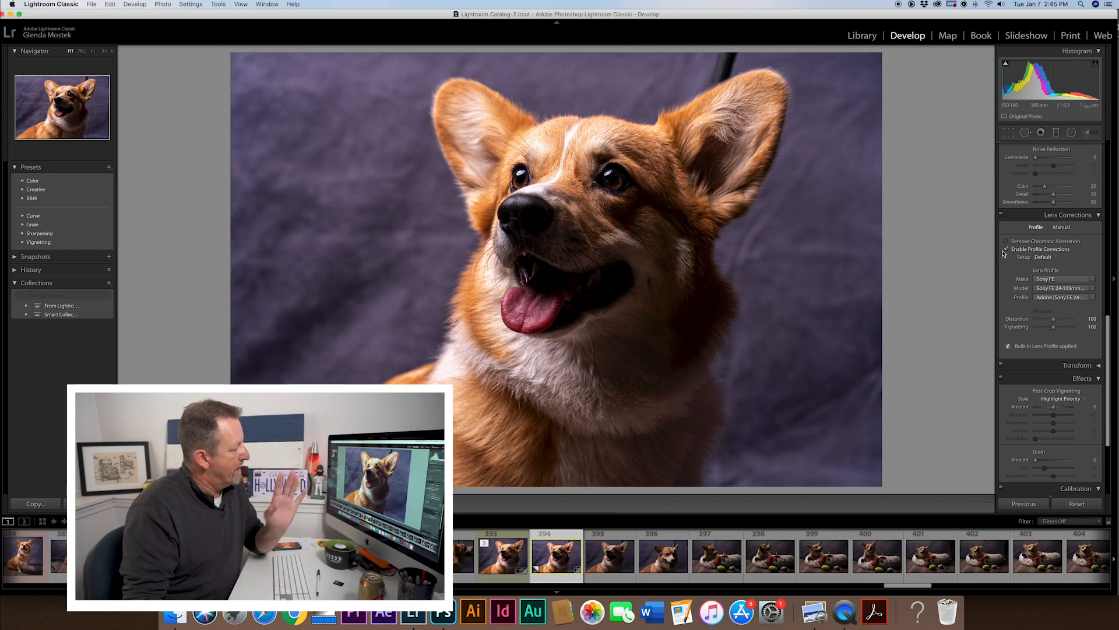
Try darkening the photo's edges with a slight negative post-crop vignette amount
scroll(1041, 265, "down", 3)
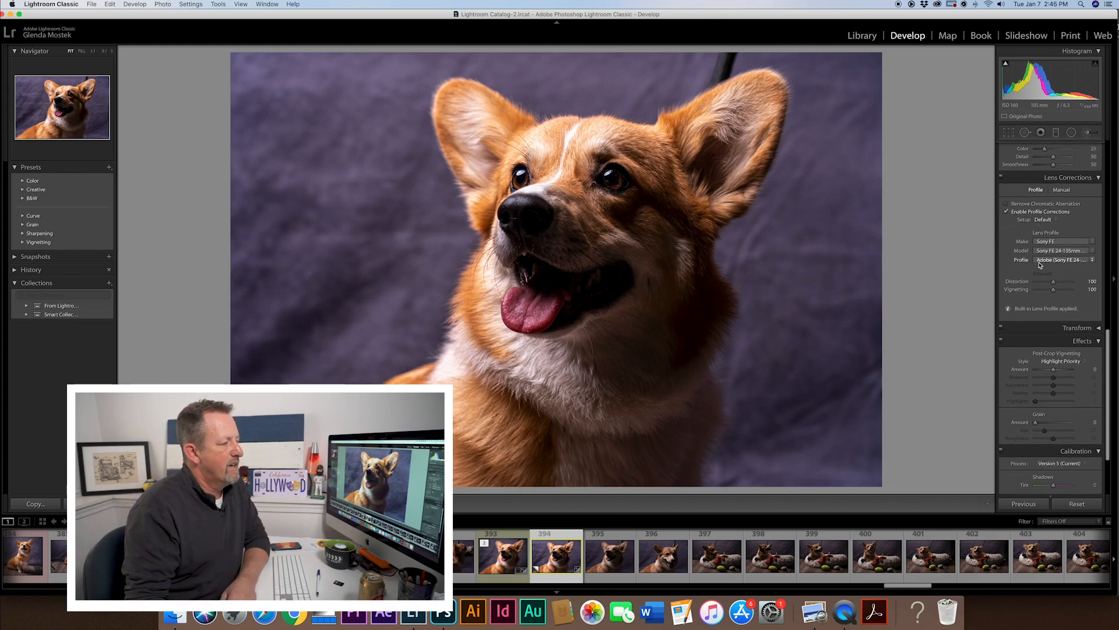
scroll(1041, 265, "down", 4)
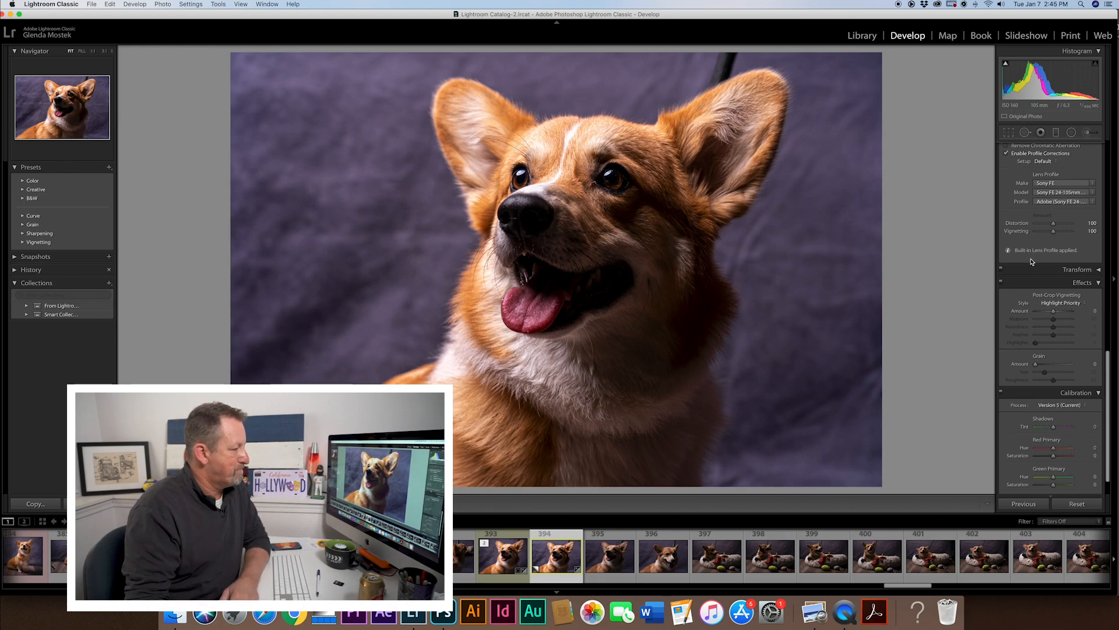
scroll(1040, 274, "down", 2)
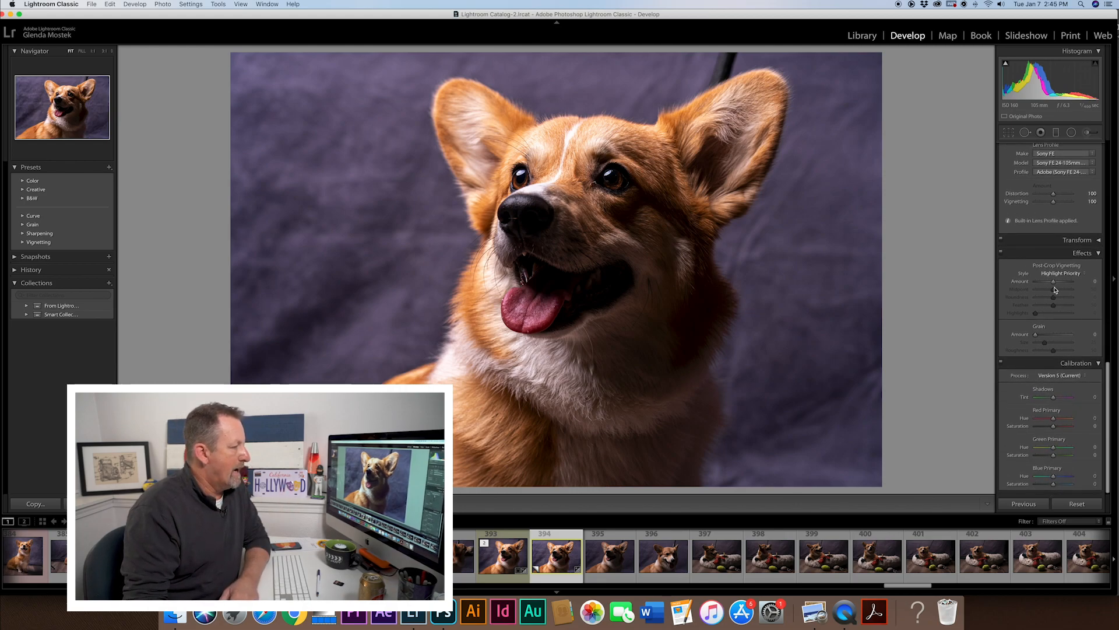
left_click_drag(1054, 284, 1053, 284)
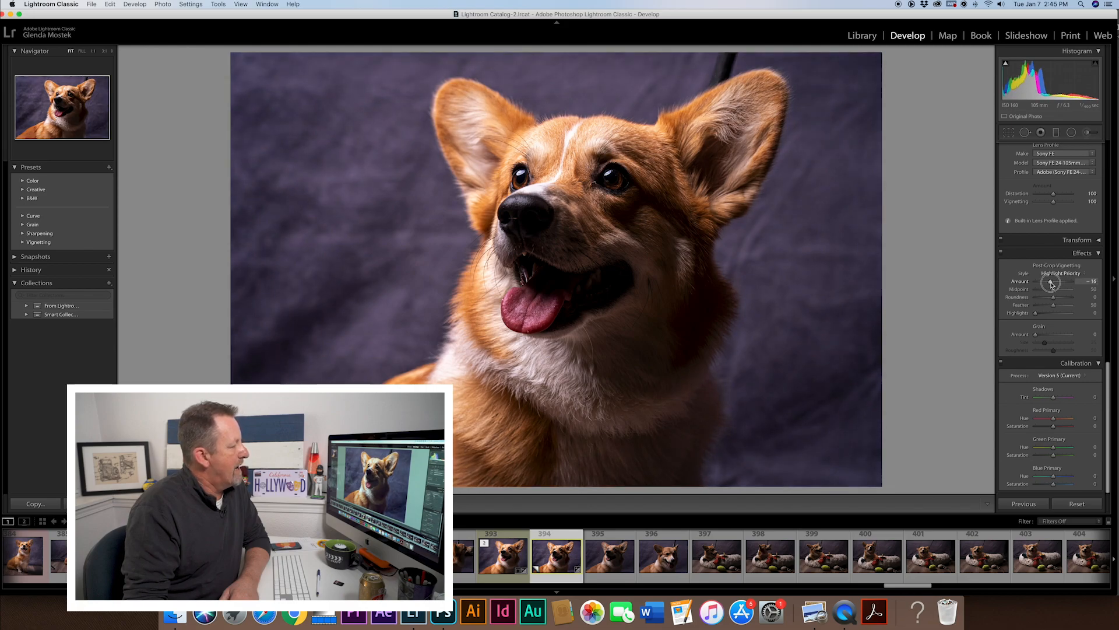
left_click_drag(1053, 284, 1051, 285)
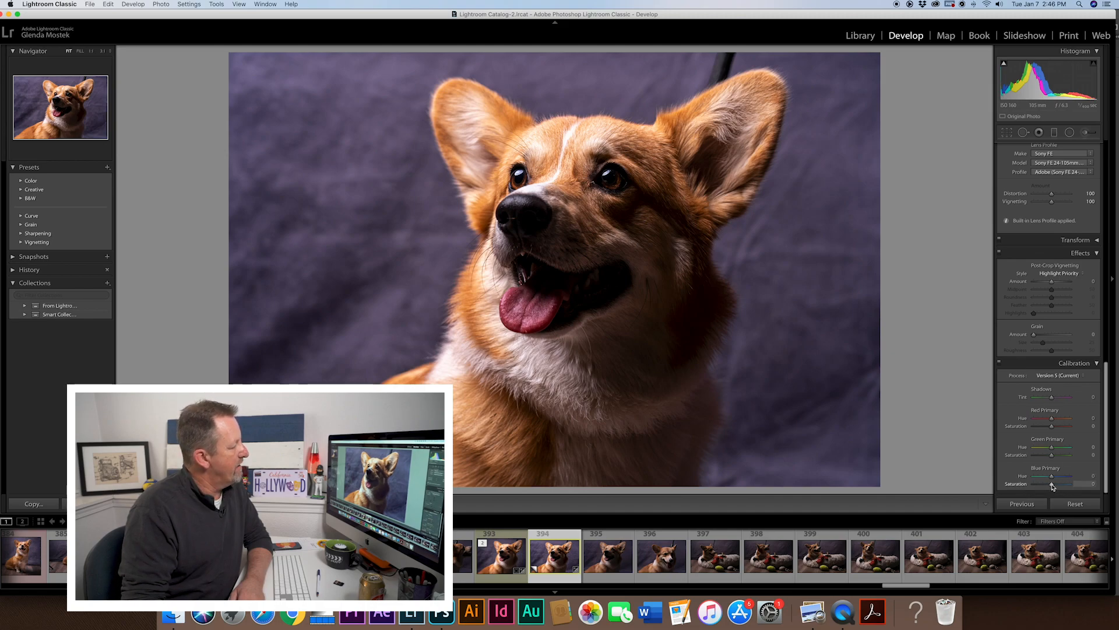
Raise the blue primary saturation in the calibration settings to +23
left_click_drag(1053, 485, 1090, 485)
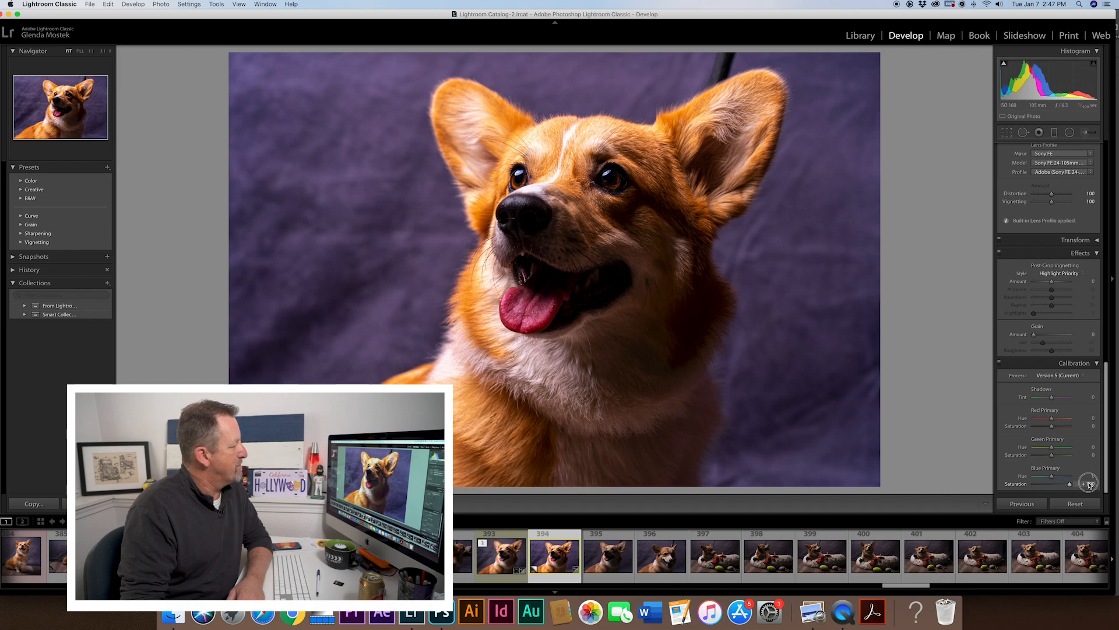
left_click_drag(1083, 487, 1055, 486)
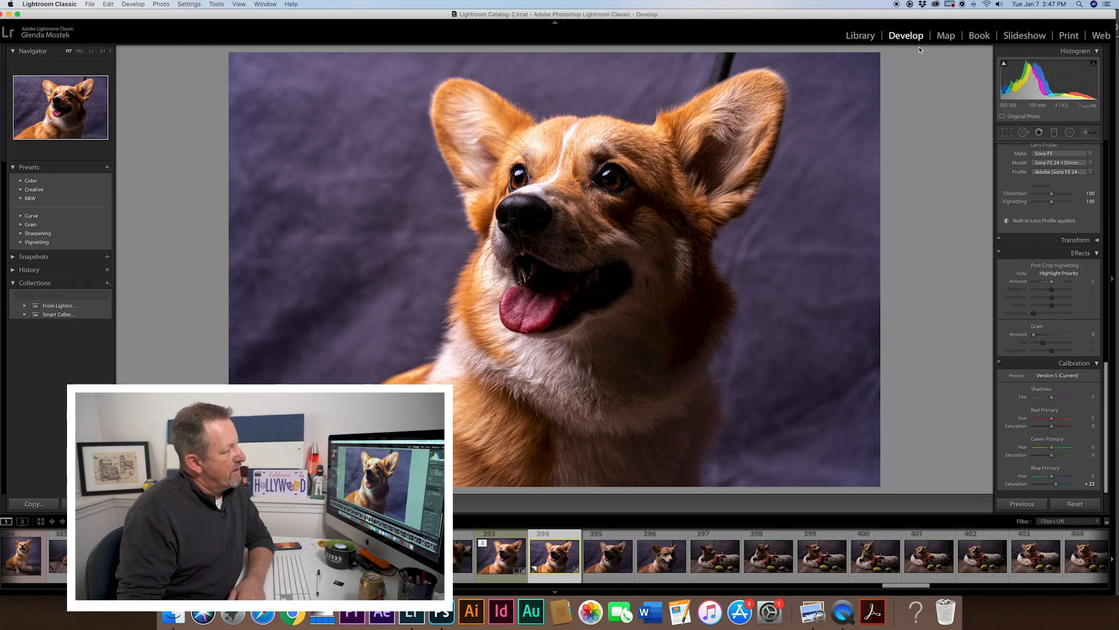
At close-up view, heal the two light specks in the fur beyond the outer corner of the eye with the Spot Removal tool
scroll(1043, 201, "up", 10)
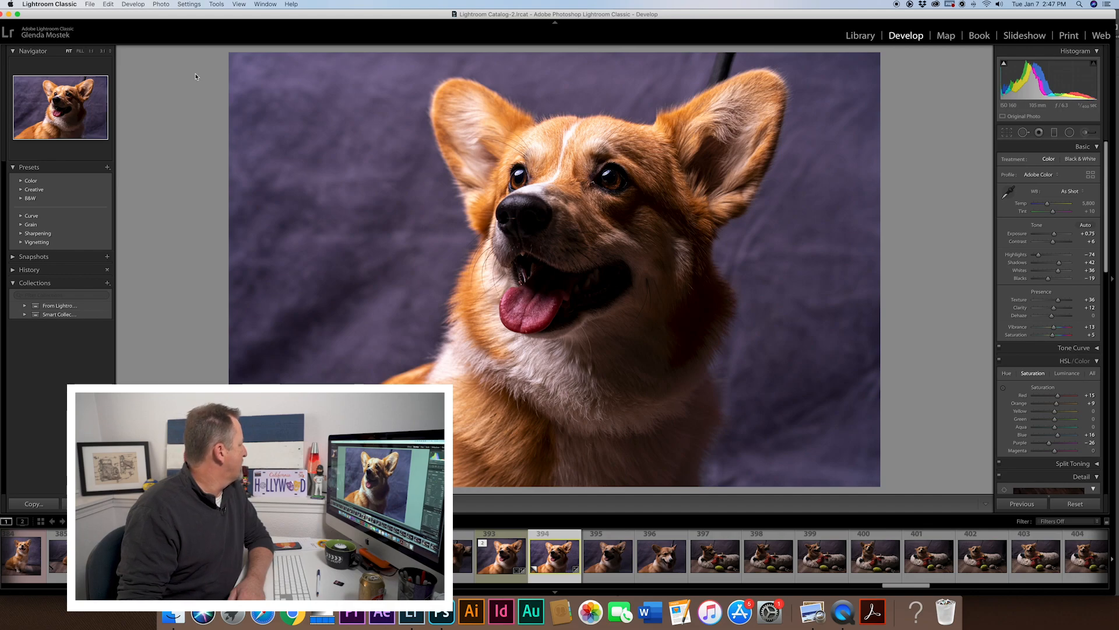
left_click(104, 52)
left_click_drag(73, 93, 68, 93)
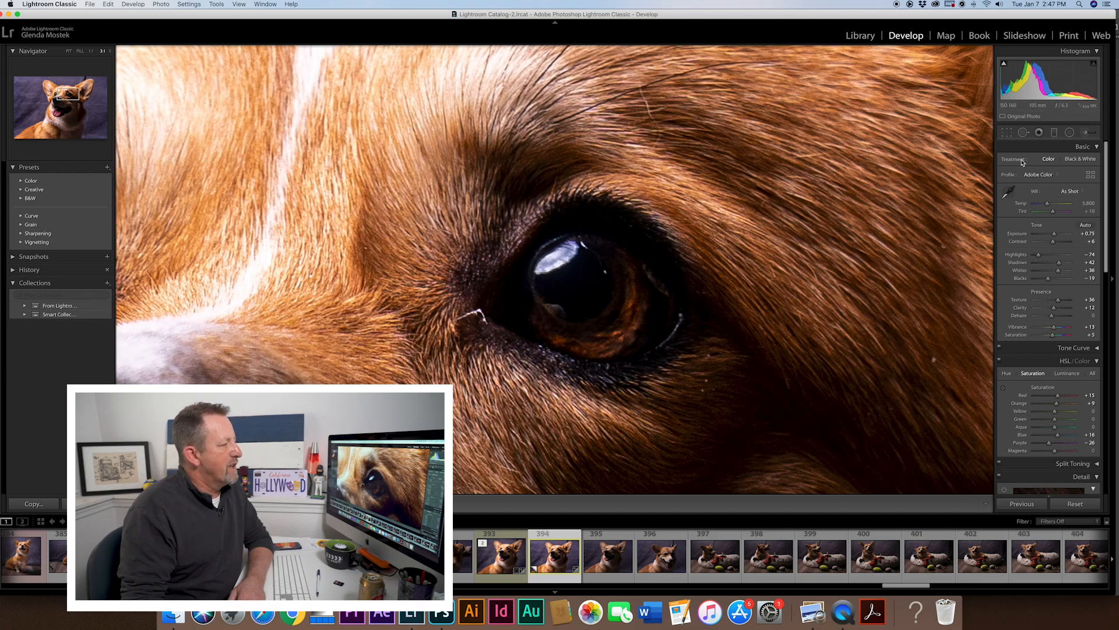
left_click(1024, 134)
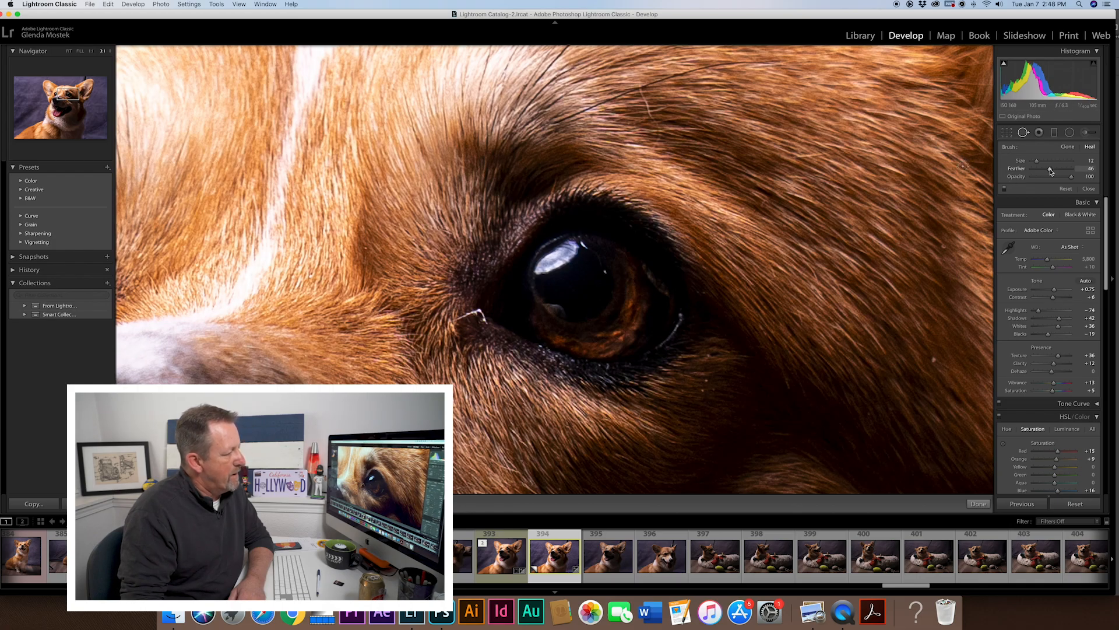
left_click(944, 246)
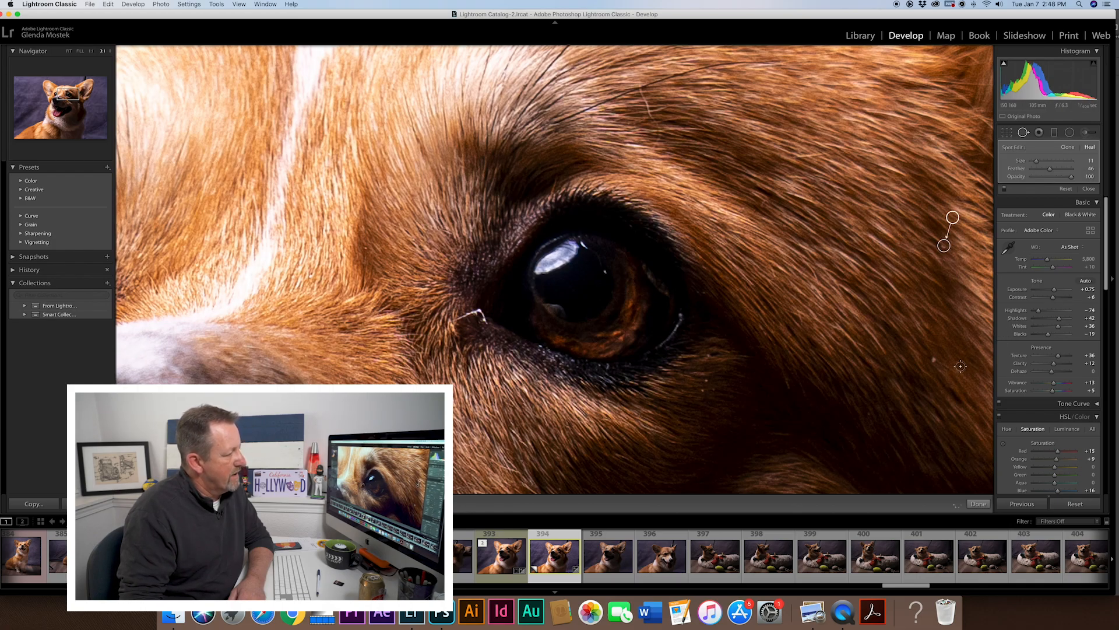
left_click(934, 359)
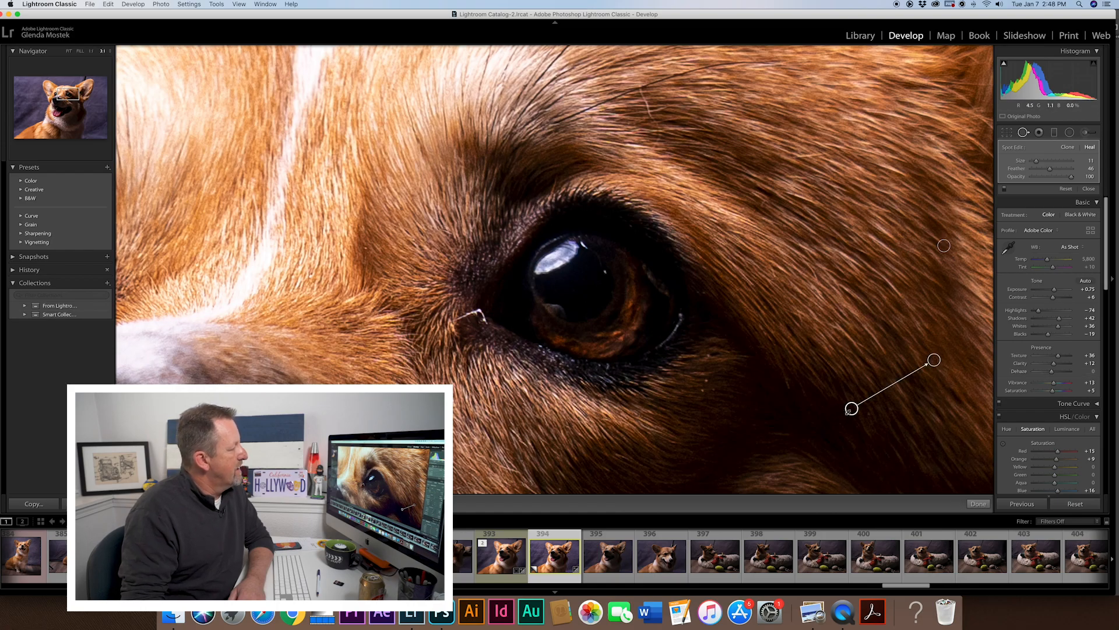
Heal the stray hair in the fur above the eye and reposition its sampling source onto matching fur beside it
mouse_move(642, 95)
left_mouse_down()
mouse_move(658, 146)
mouse_move(674, 148)
left_mouse_up()
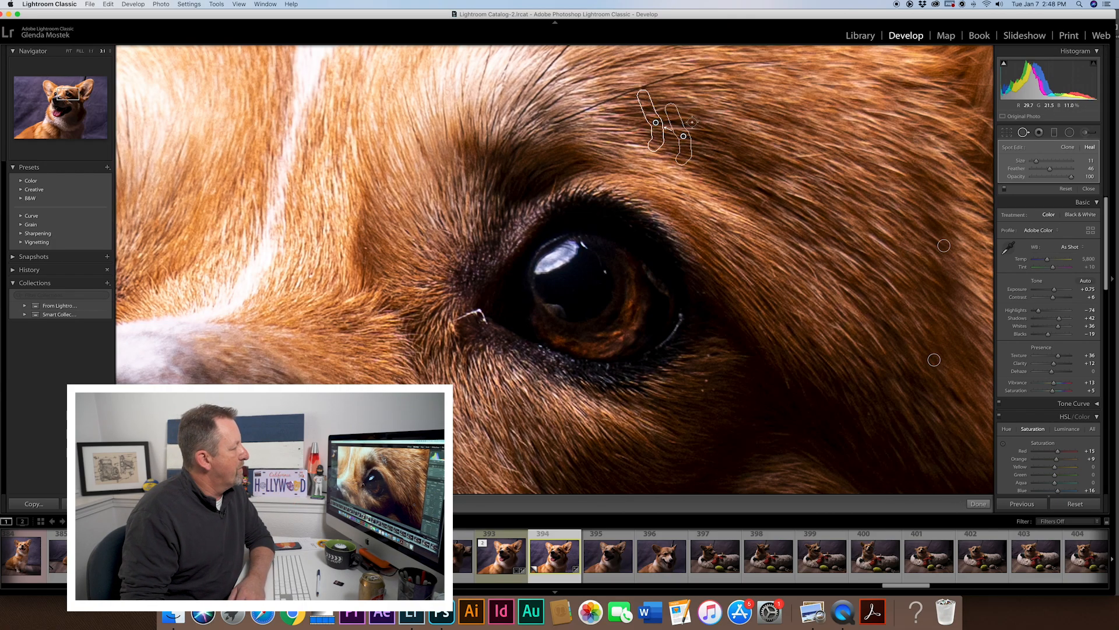
left_click_drag(678, 121, 665, 99)
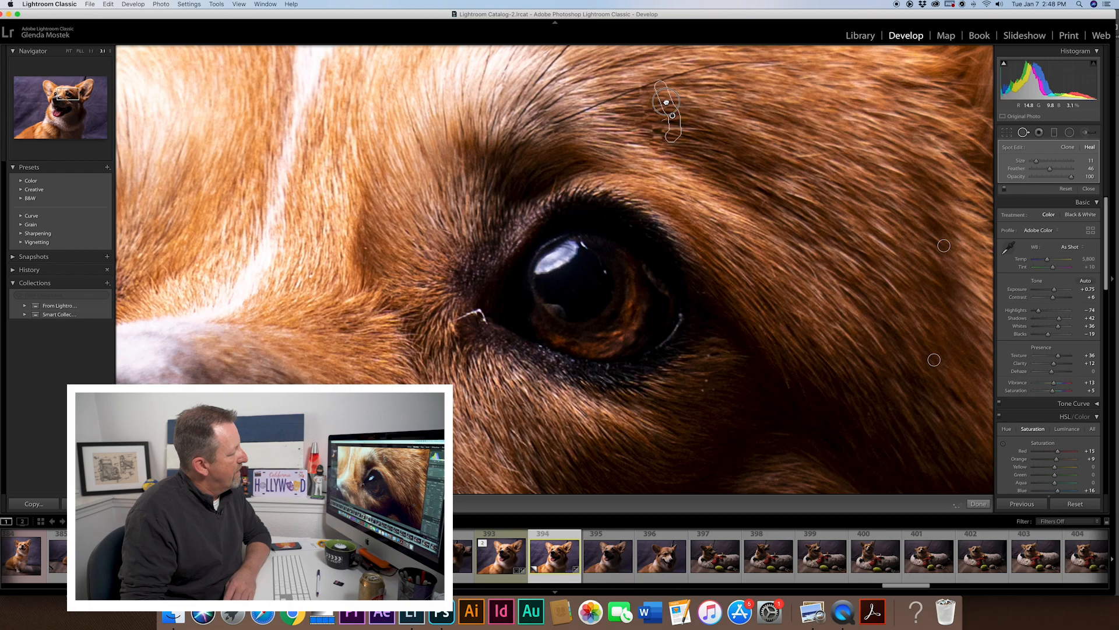
left_click_drag(665, 105, 665, 107)
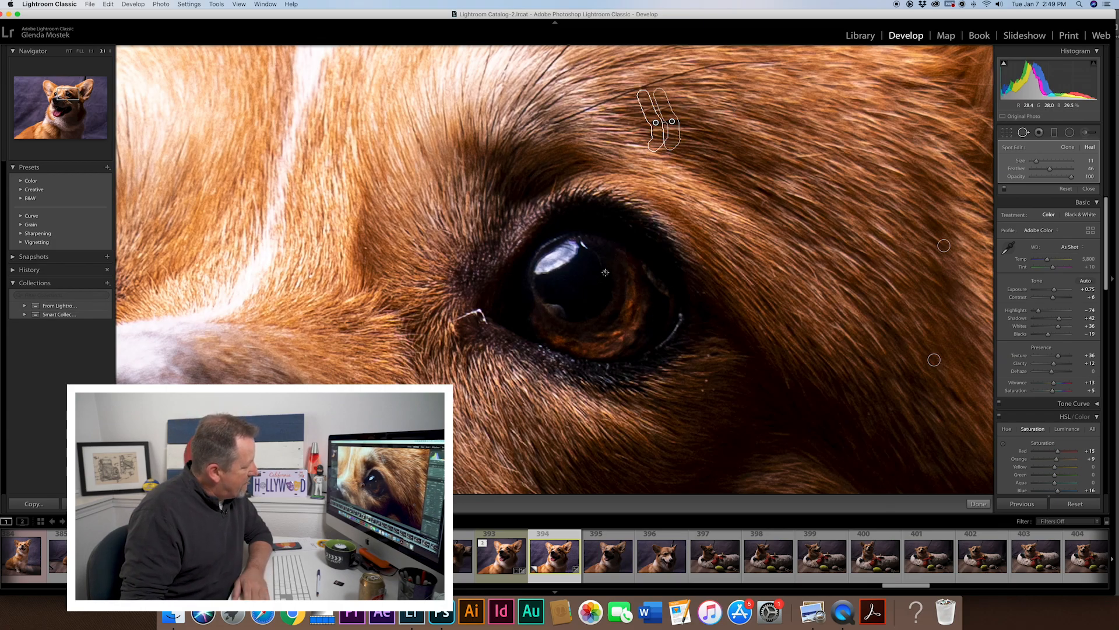
Heal the speck in the pupil, the cluster of specks below the eye and the spot in the fur toward the forehead
left_click(604, 271)
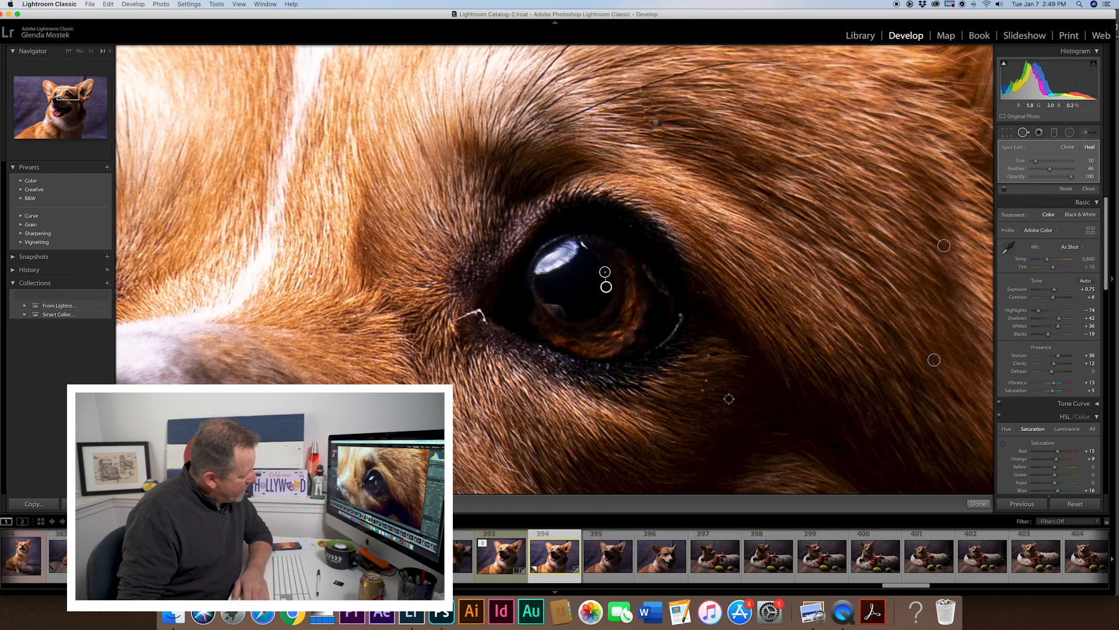
left_click(706, 379)
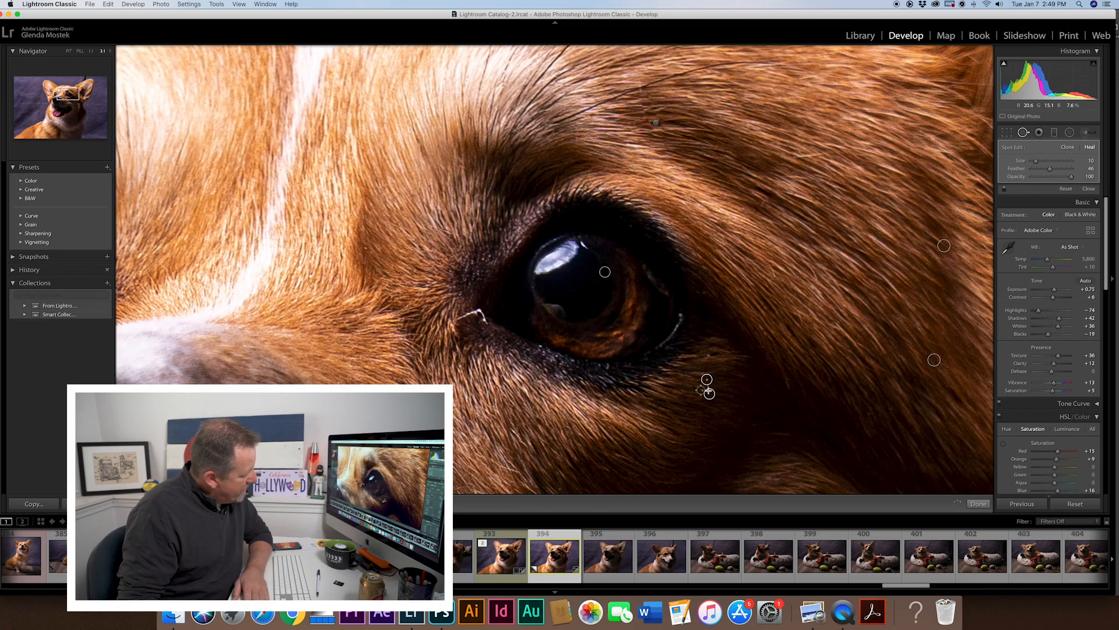
left_click(713, 389)
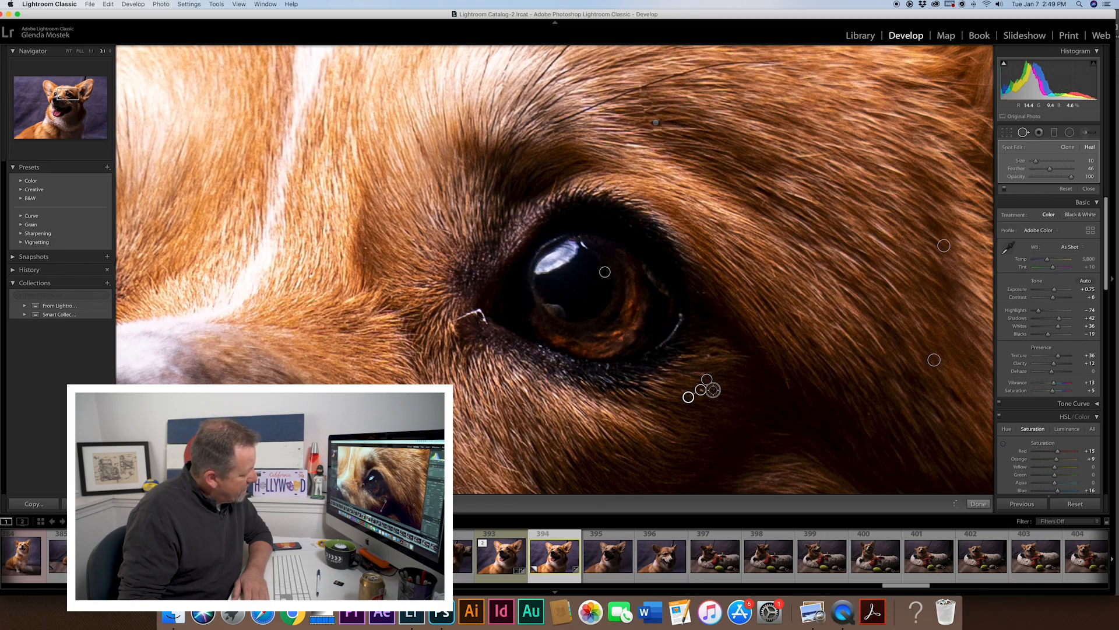
left_click(709, 355)
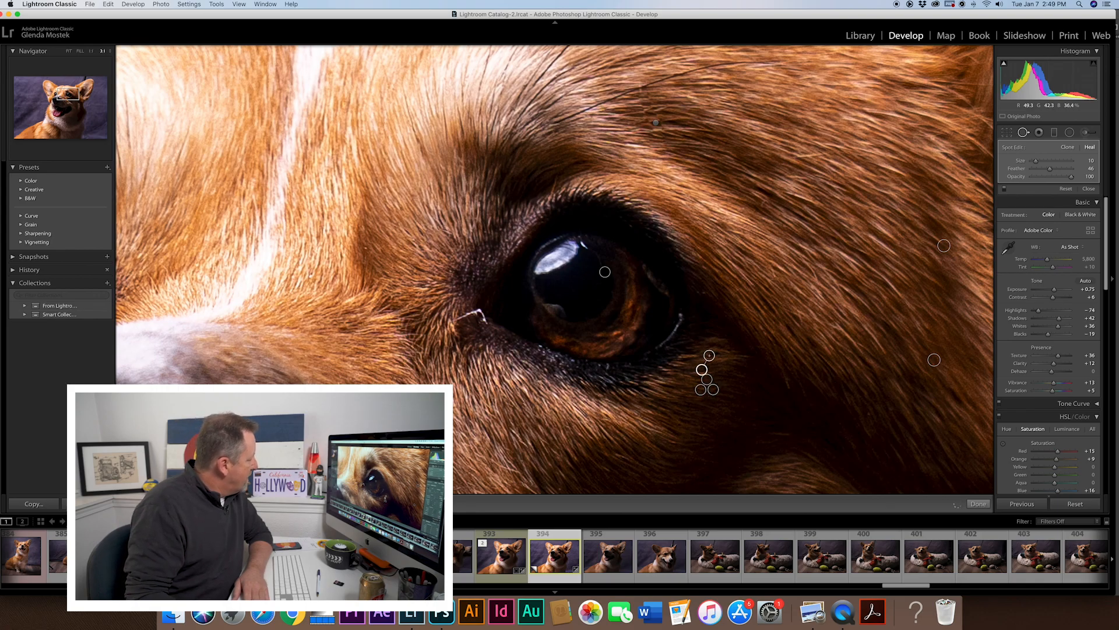
left_click(364, 247)
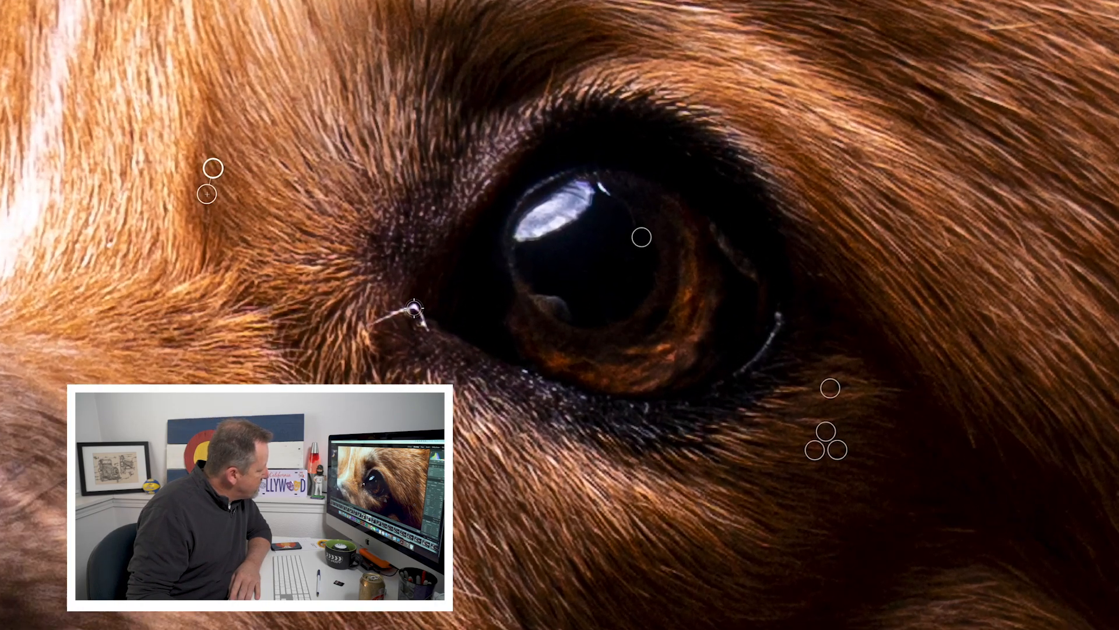
Heal the white debris and strand at the inner corner of the eye, sampling from nearby matching fur
left_click(480, 312)
left_click_drag(414, 311, 433, 330)
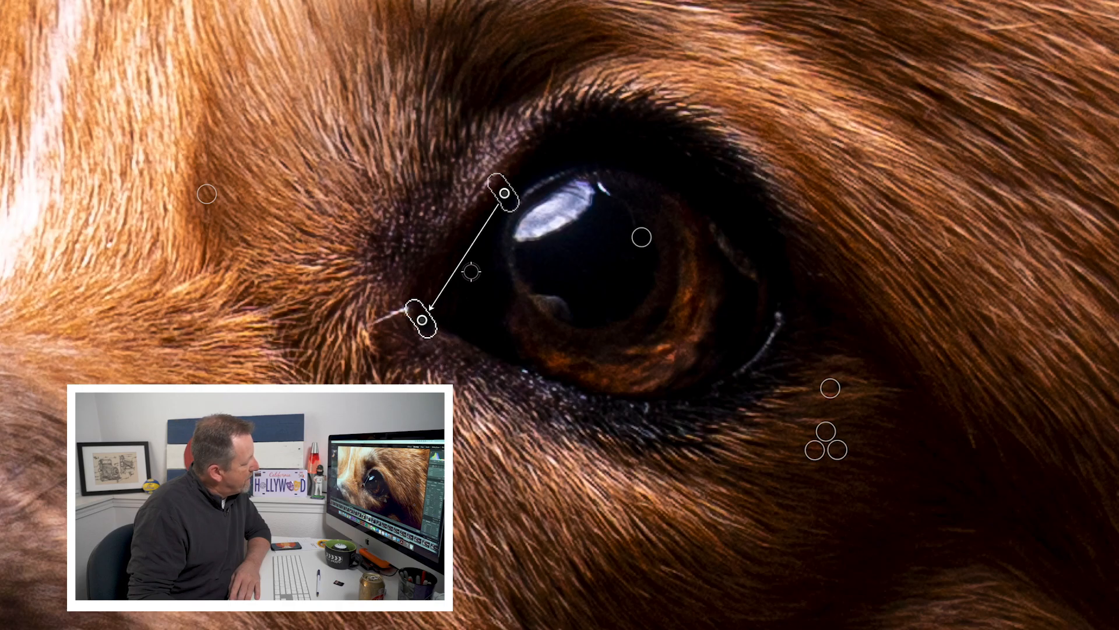
mouse_move(507, 202)
left_mouse_down()
mouse_move(453, 358)
mouse_move(428, 330)
mouse_move(387, 320)
mouse_move(405, 314)
left_mouse_up()
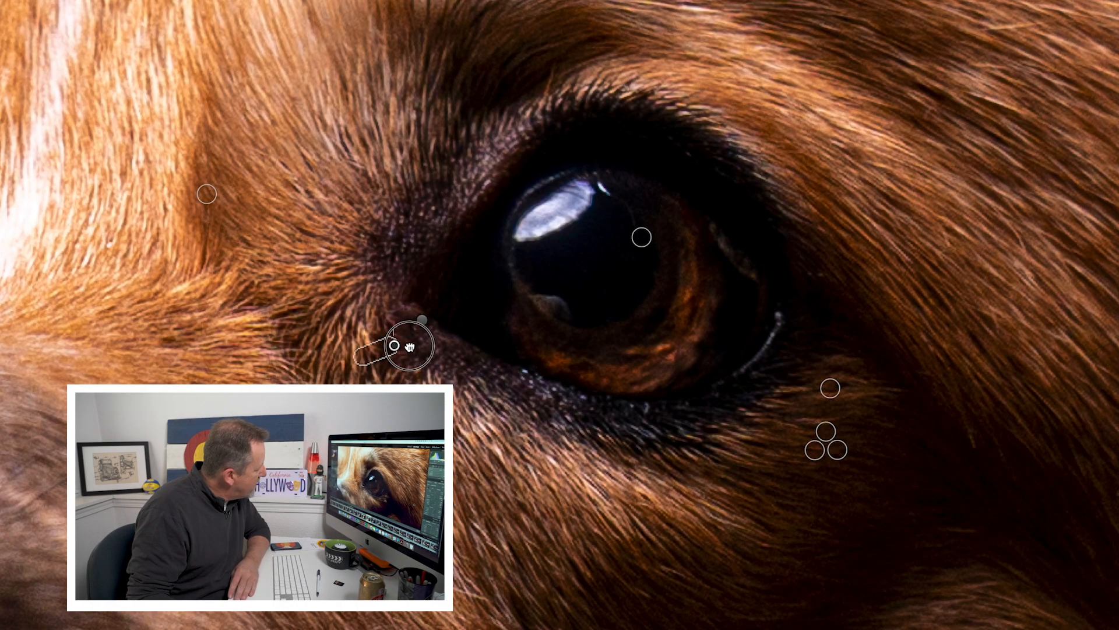
left_click_drag(412, 345, 423, 345)
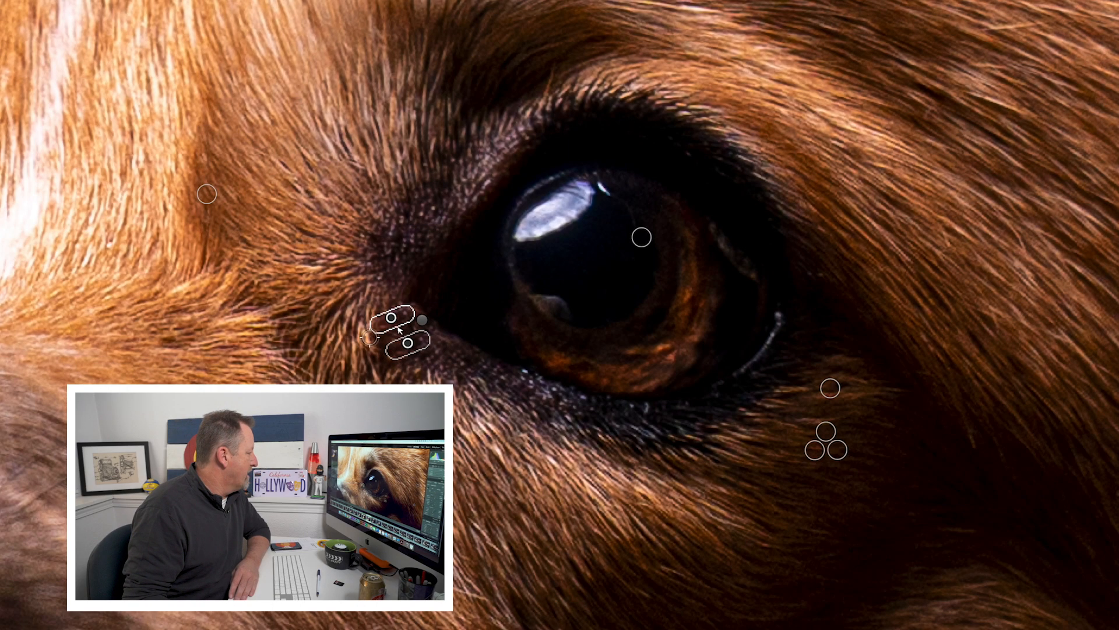
Heal the small remaining spot beside the inner corner of the eye and move its sampling source to adjacent fur
scroll(366, 338, "up", 3)
left_click(366, 339)
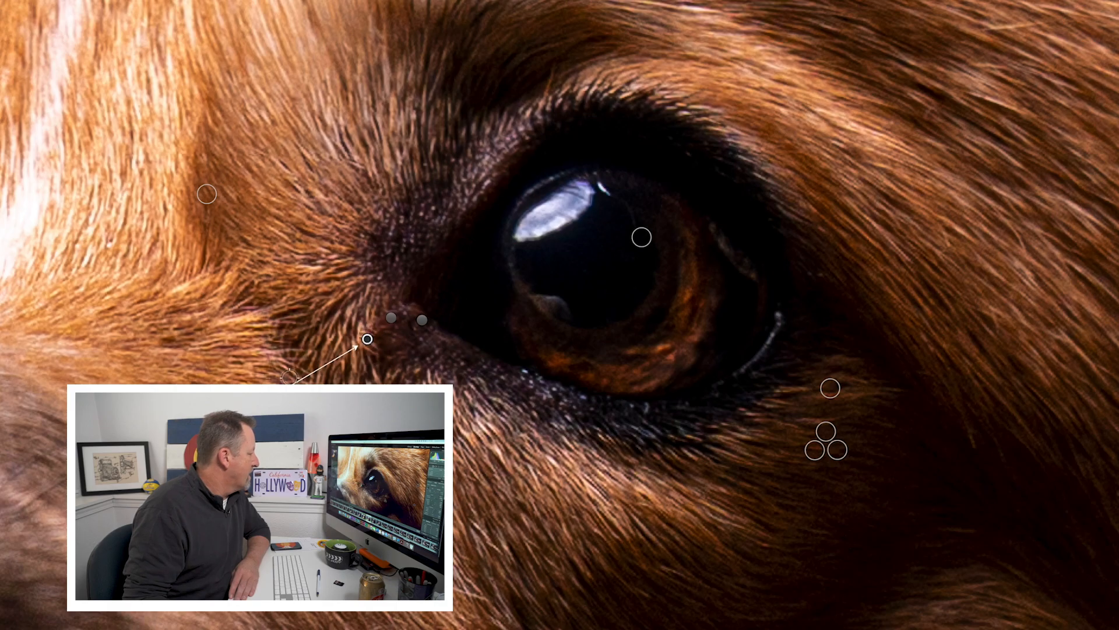
left_click_drag(367, 338, 348, 328)
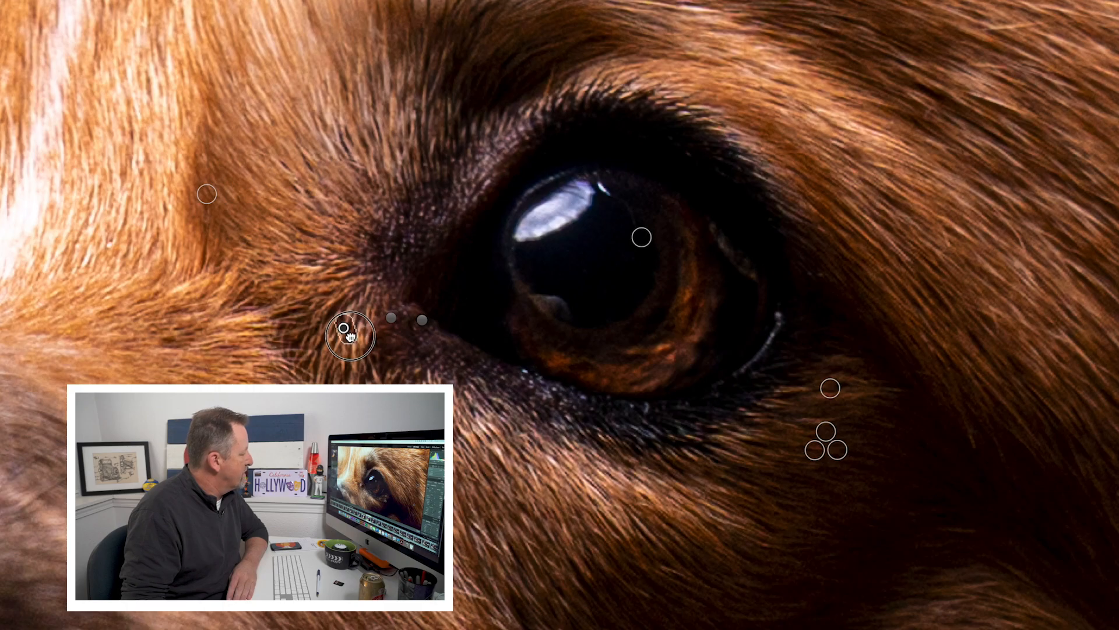
left_click(348, 334)
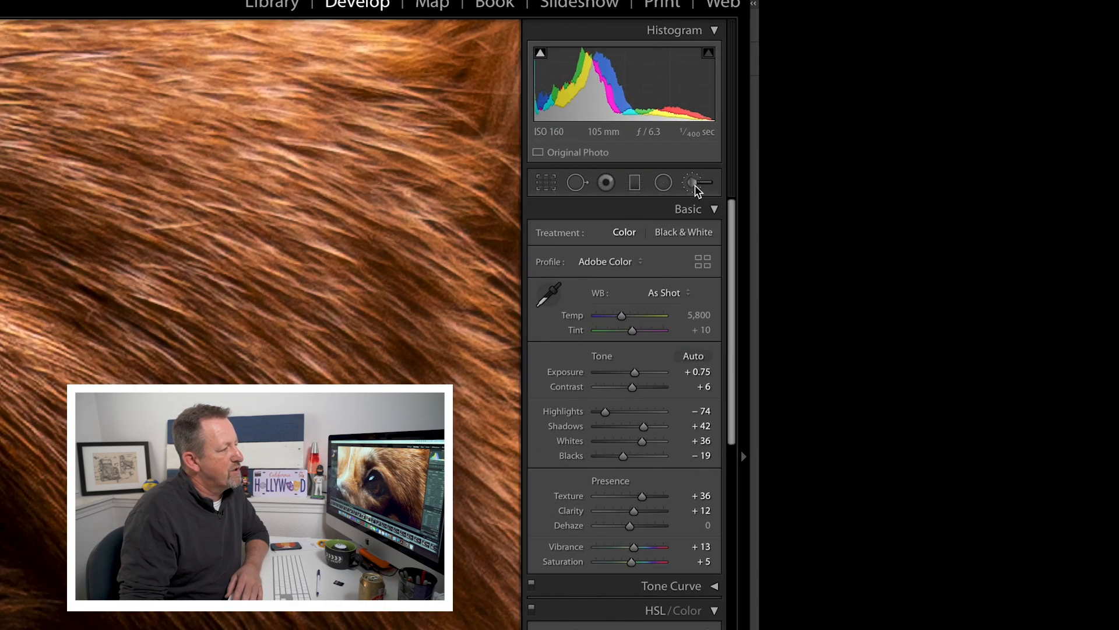
Paint an Adjustment Brush mask with exposure 0.93 over the brown iris of the eye
left_click(1088, 137)
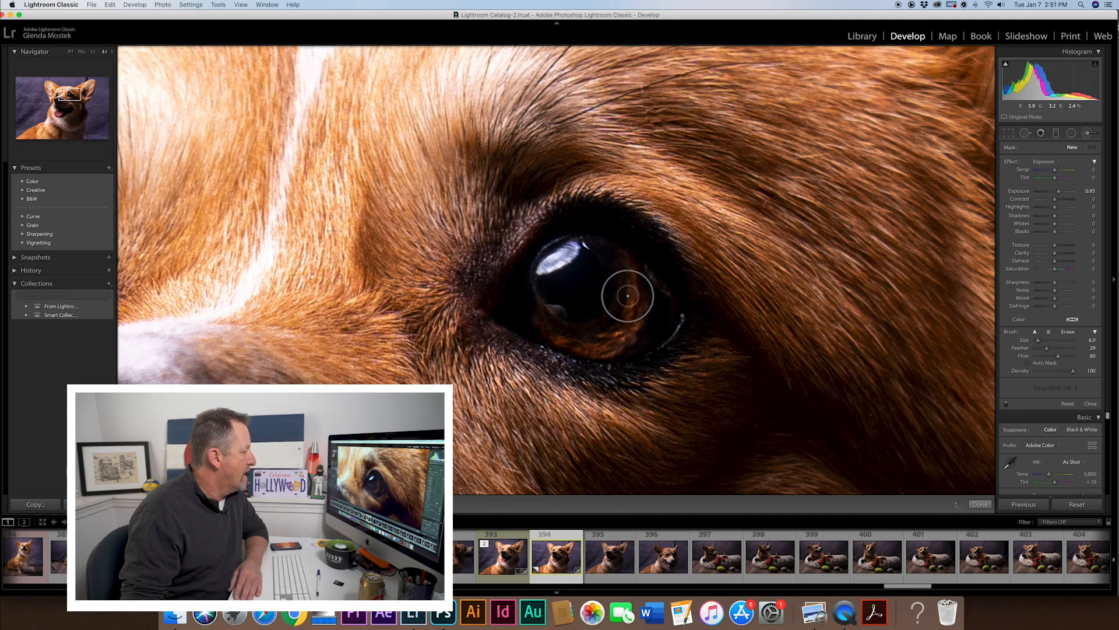
mouse_move(549, 327)
left_mouse_down()
mouse_move(606, 342)
mouse_move(640, 313)
mouse_move(635, 274)
mouse_move(599, 242)
mouse_move(628, 272)
mouse_move(612, 321)
mouse_move(632, 275)
mouse_move(619, 252)
mouse_move(639, 285)
mouse_move(635, 319)
mouse_move(618, 338)
mouse_move(587, 341)
mouse_move(546, 319)
mouse_move(533, 292)
mouse_move(547, 321)
mouse_move(573, 333)
mouse_move(618, 324)
mouse_move(590, 333)
mouse_move(630, 301)
mouse_move(619, 315)
mouse_move(630, 273)
mouse_move(624, 256)
mouse_move(592, 243)
mouse_move(629, 271)
mouse_move(626, 305)
mouse_move(608, 333)
mouse_move(576, 334)
mouse_move(536, 308)
mouse_move(554, 330)
mouse_move(580, 344)
mouse_move(614, 342)
mouse_move(636, 325)
mouse_move(642, 274)
left_mouse_up()
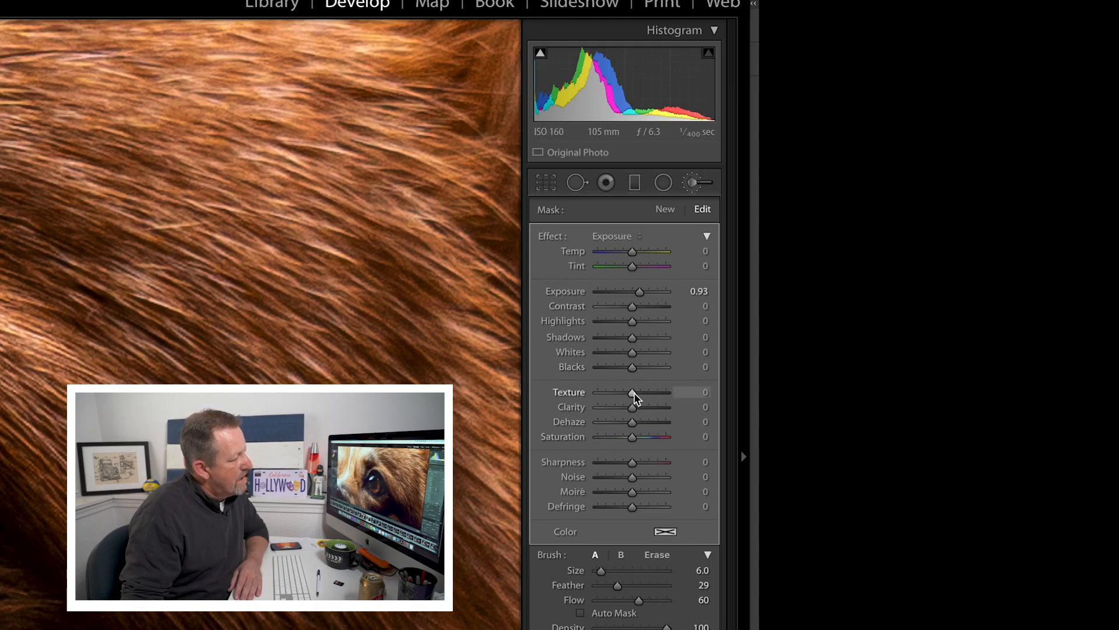
Set the iris mask's texture to 27, clarity to 18, saturation to 24 and noise to 50
left_click_drag(634, 397, 638, 408)
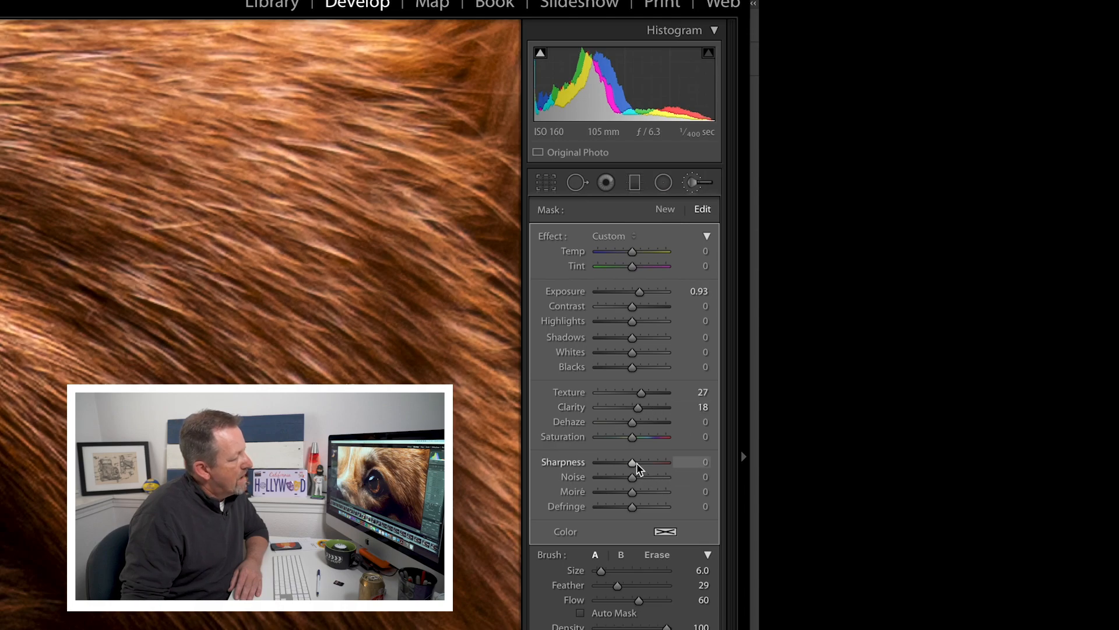
left_click_drag(632, 439, 642, 441)
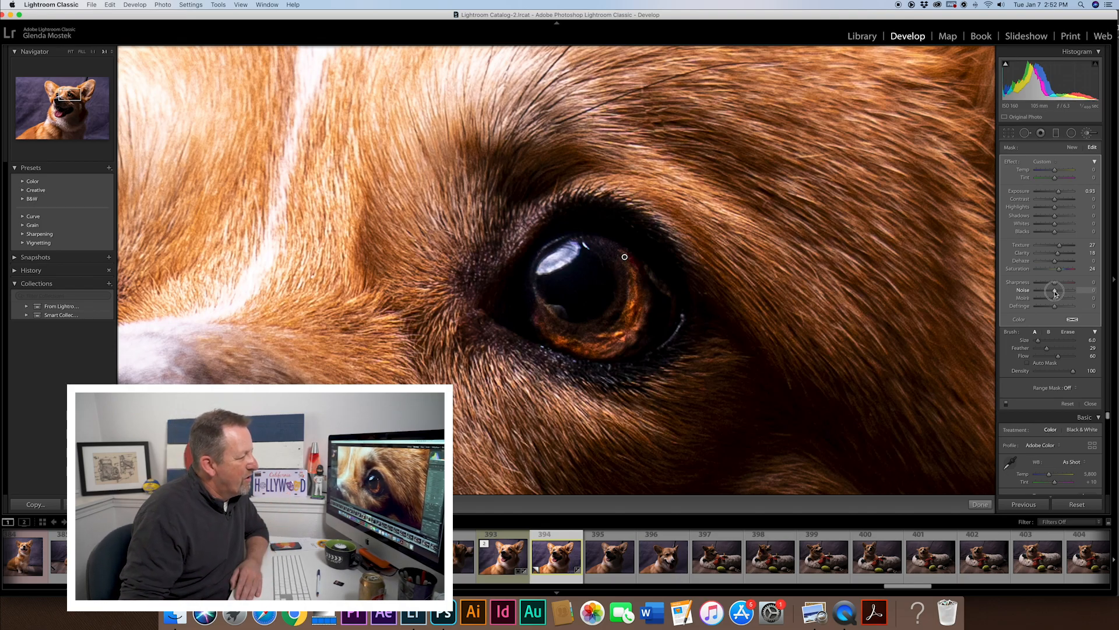
left_click_drag(1064, 292, 1067, 292)
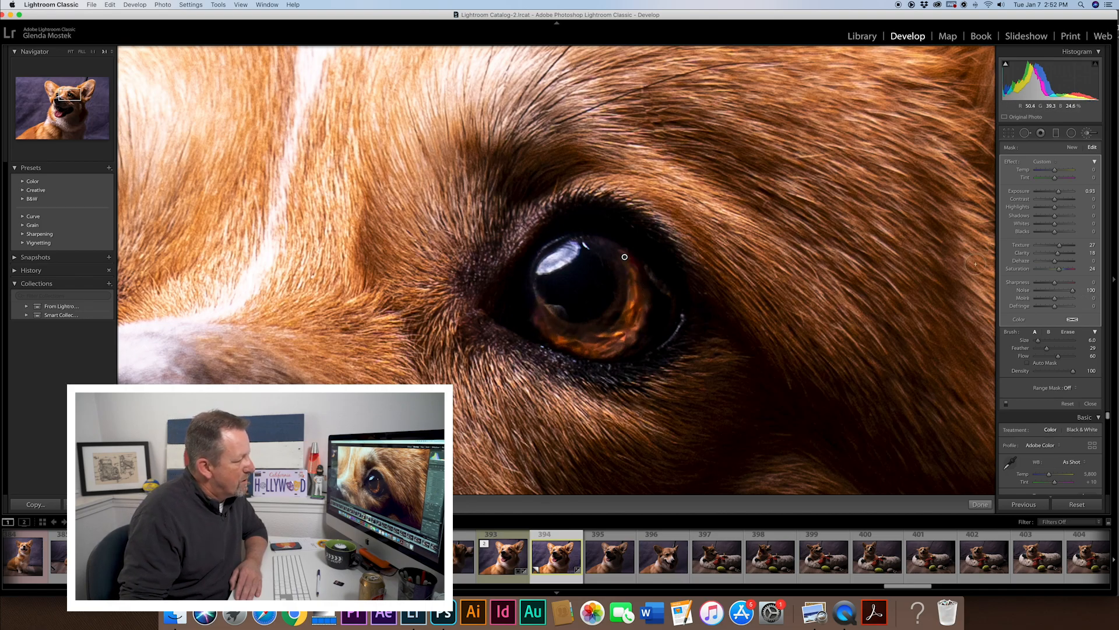
left_click_drag(1073, 290, 1071, 292)
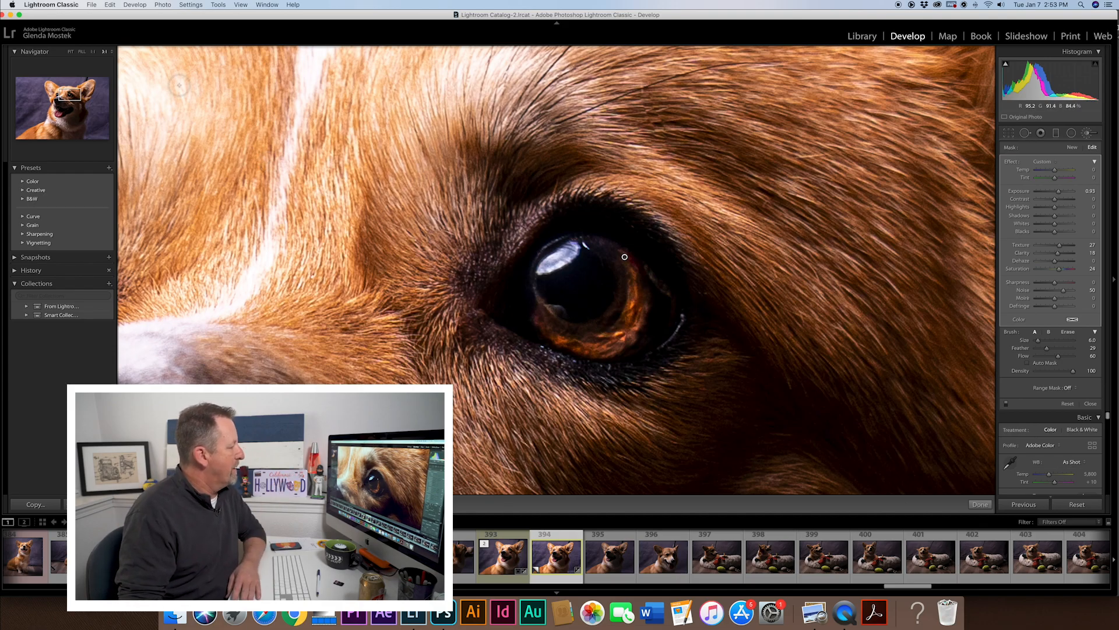
Start a new Adjustment Brush mask with exposure 0.93 and paint it over the brown iris of the dog's other eye
left_click_drag(75, 97, 56, 97)
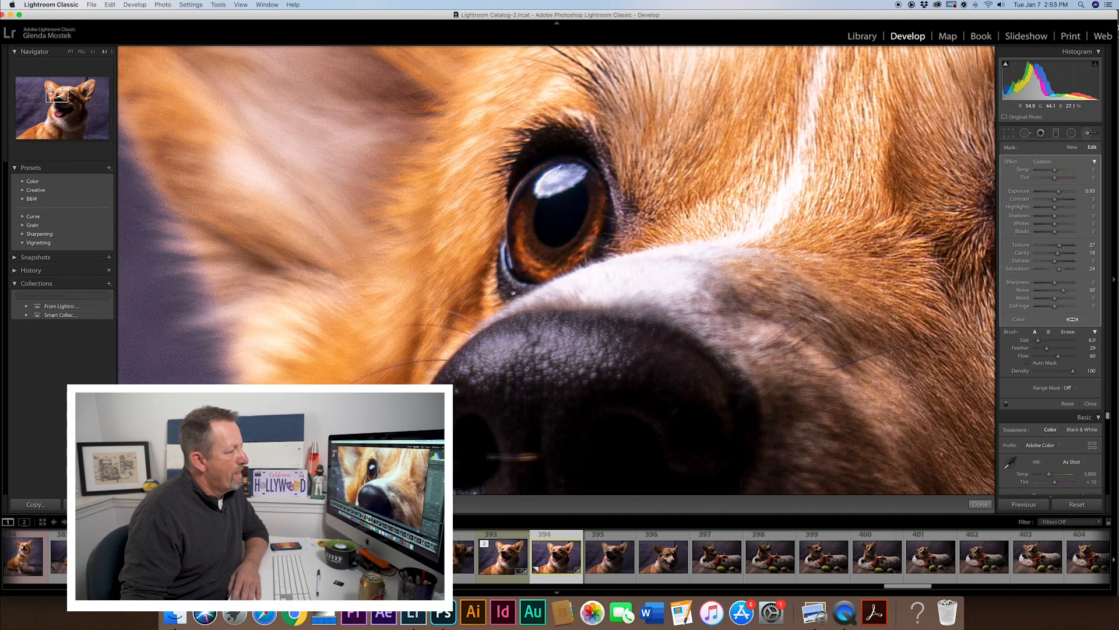
left_click(1072, 148)
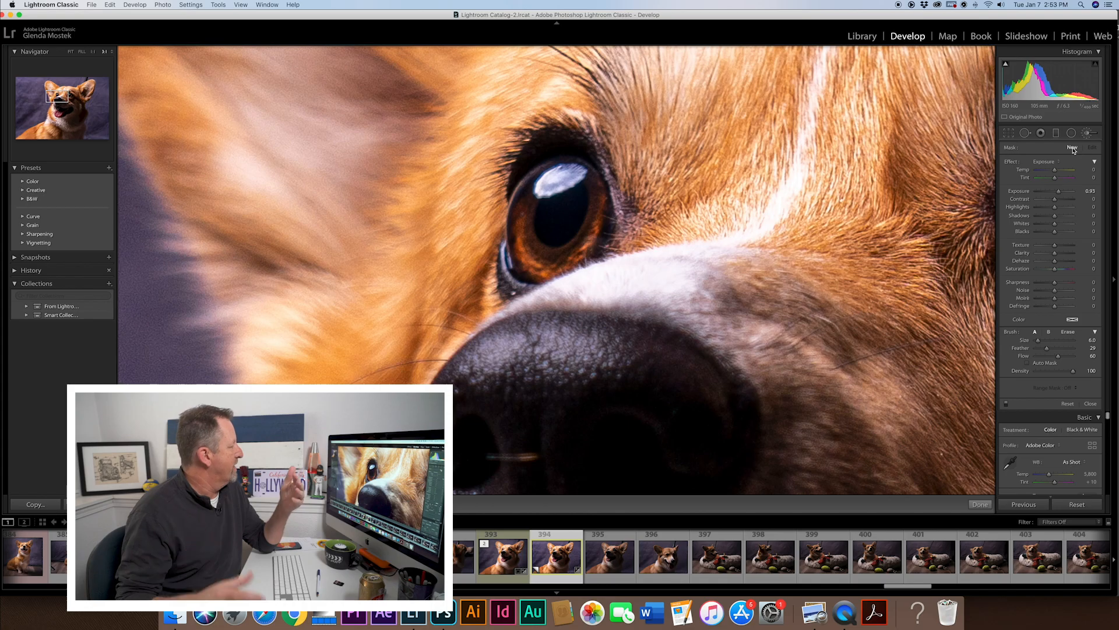
left_click(70, 51)
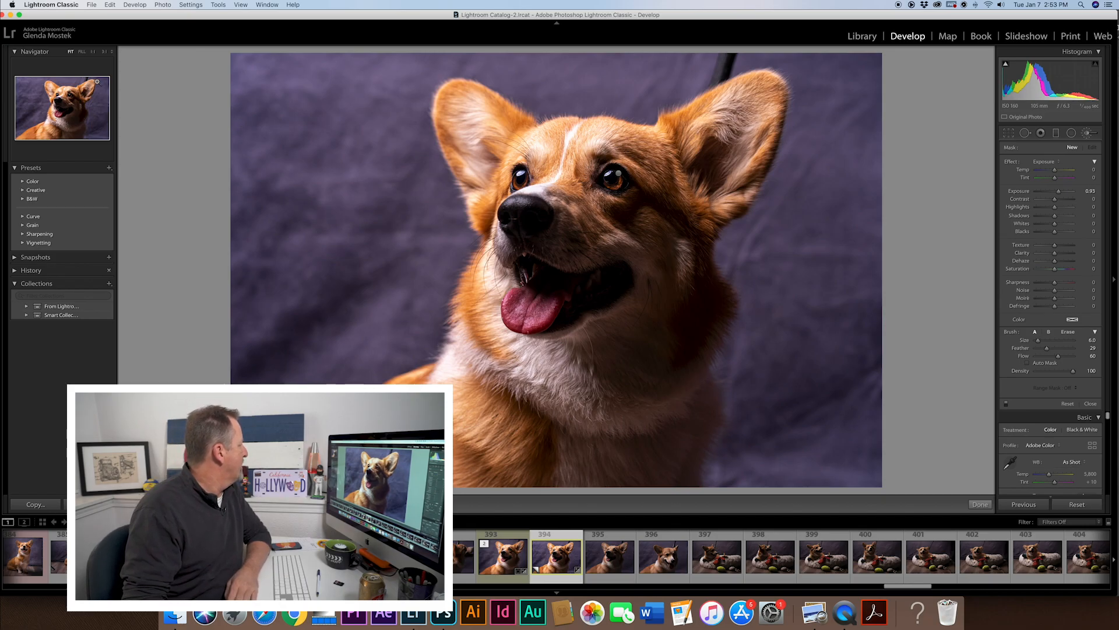
left_click(104, 52)
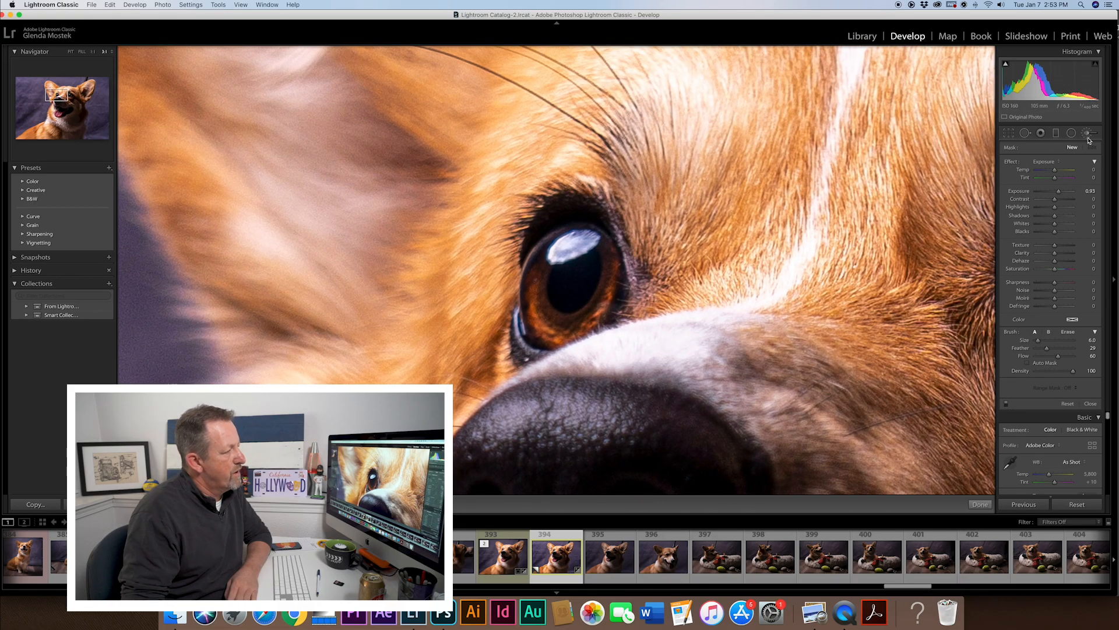
key("k")
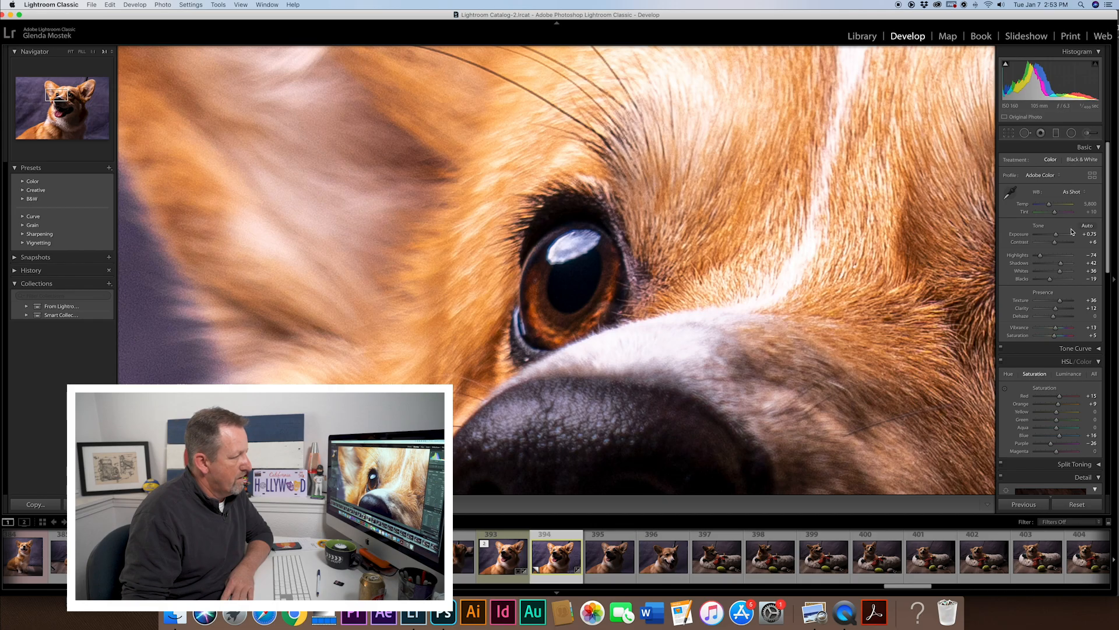
left_click(1088, 134)
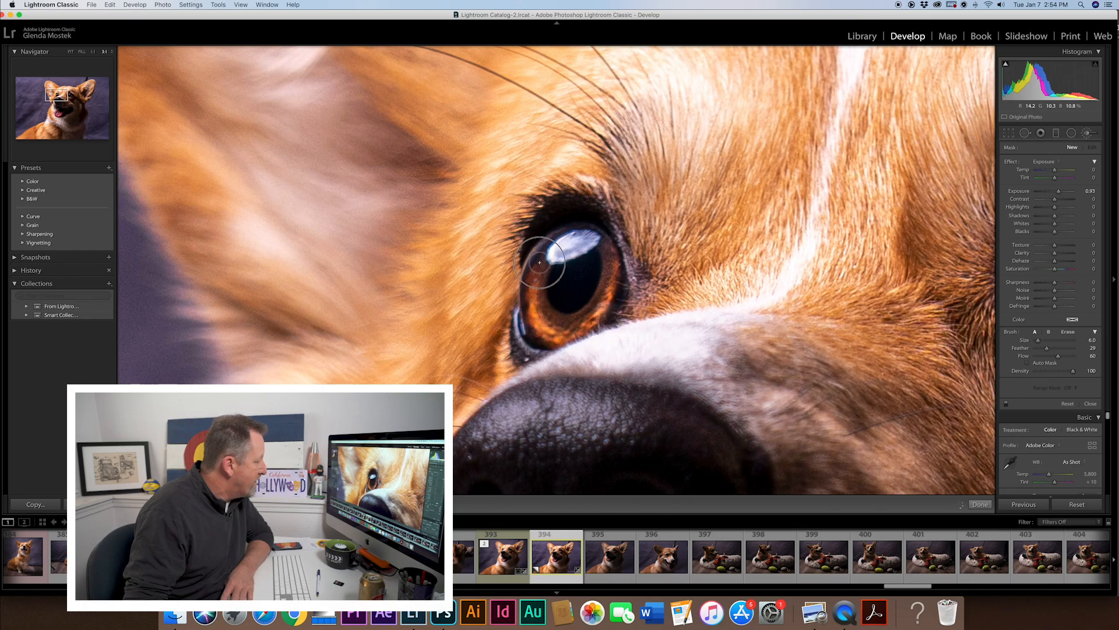
left_click_drag(541, 257, 608, 249)
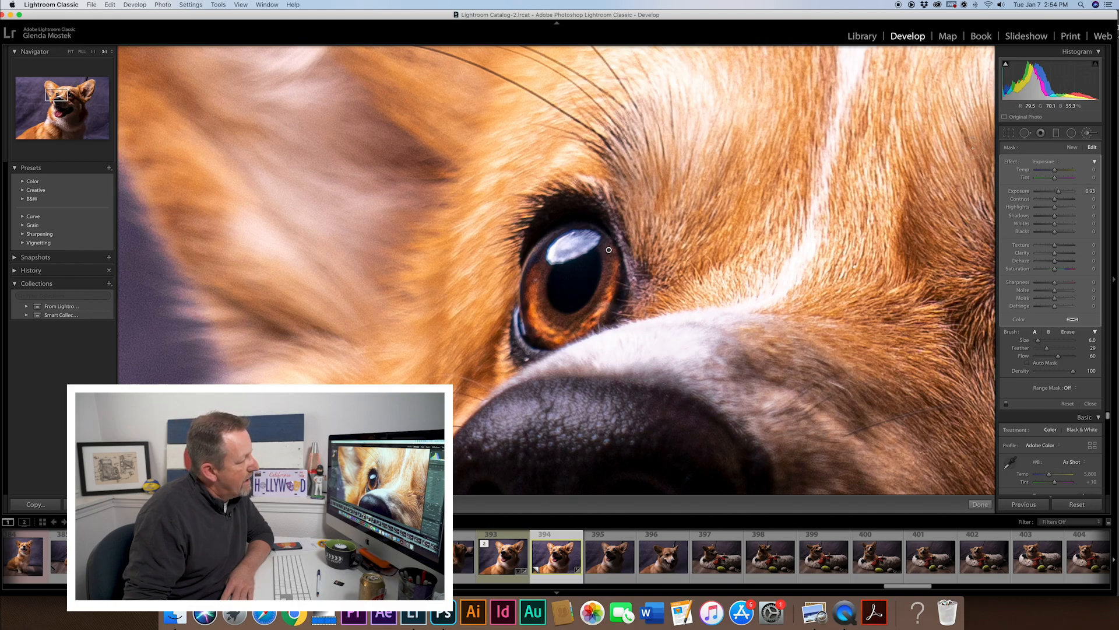
Set the second iris mask's exposure to 0.42 and saturation to 19, and finish the brush adjustment
mouse_move(1055, 192)
left_mouse_down()
mouse_move(1045, 193)
mouse_move(1075, 194)
mouse_move(1060, 196)
left_mouse_up()
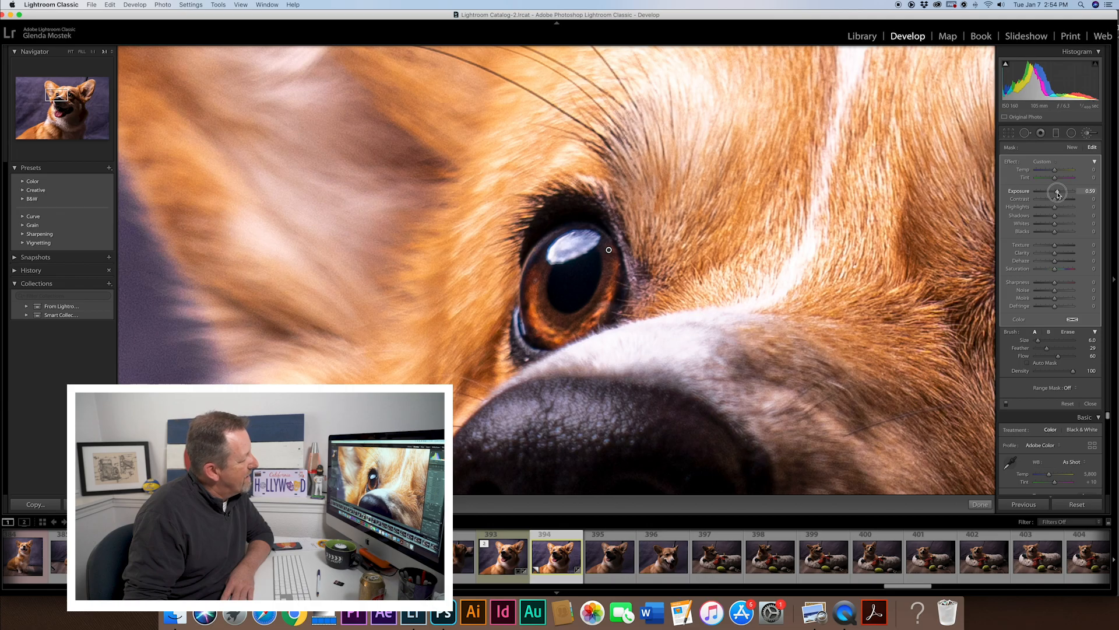
left_click_drag(1059, 194, 1055, 194)
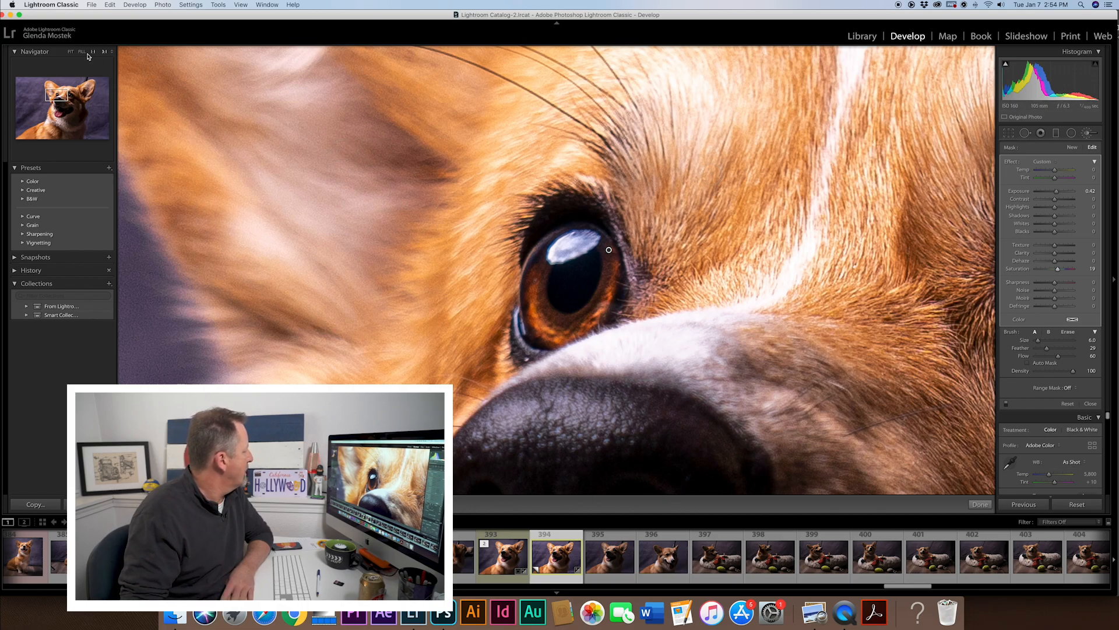
key("z")
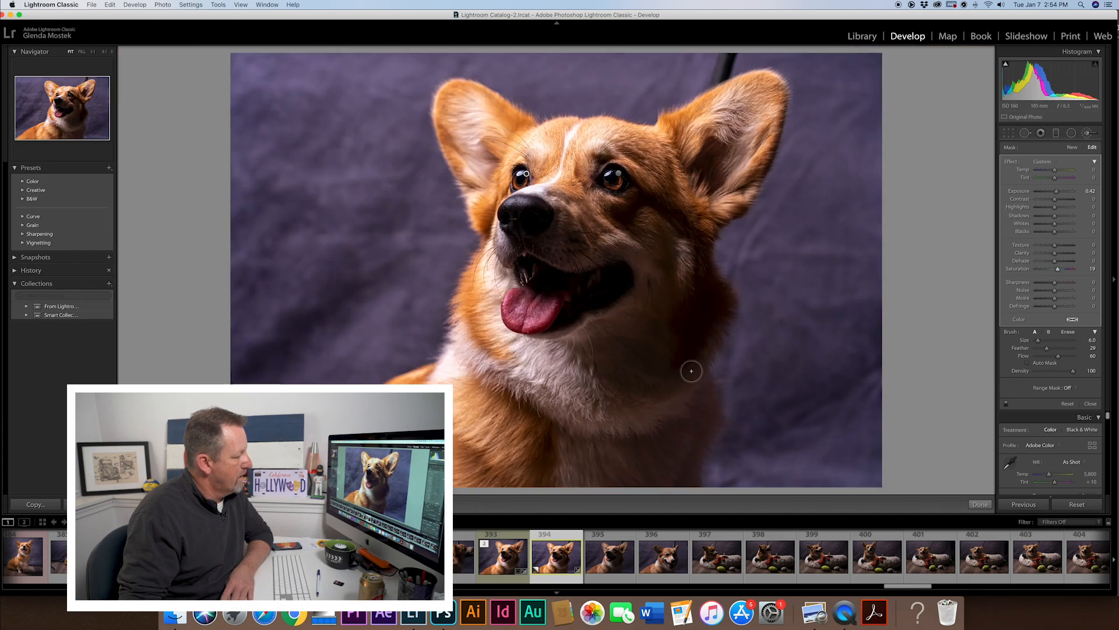
left_click(980, 505)
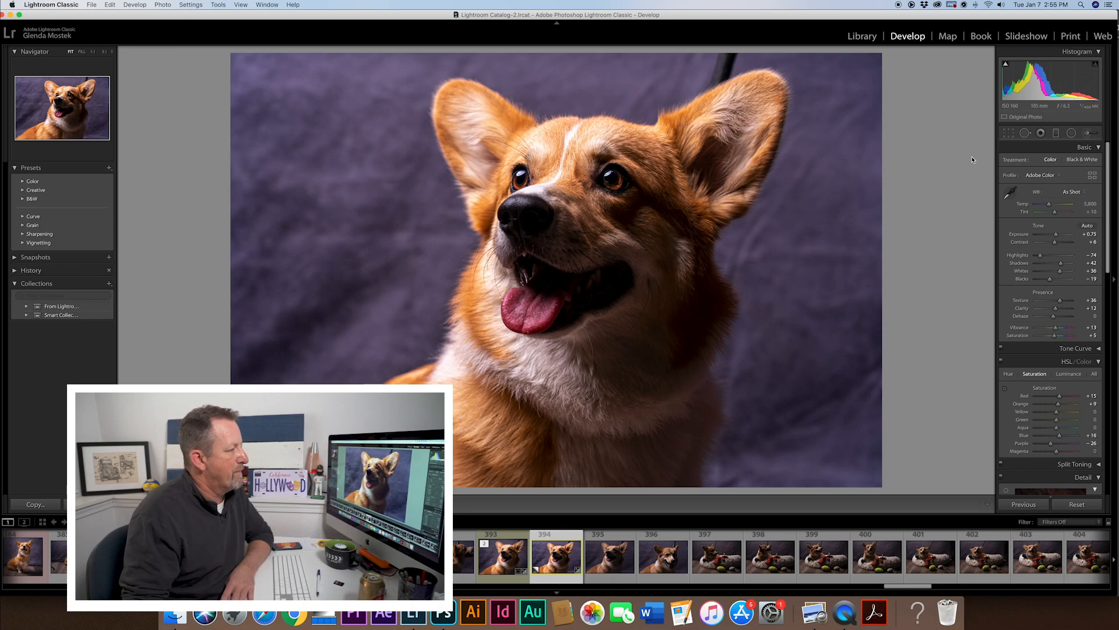
Crop the photo narrower by trimming the backdrop on both sides of the dog, keeping the full height
left_click(1013, 135)
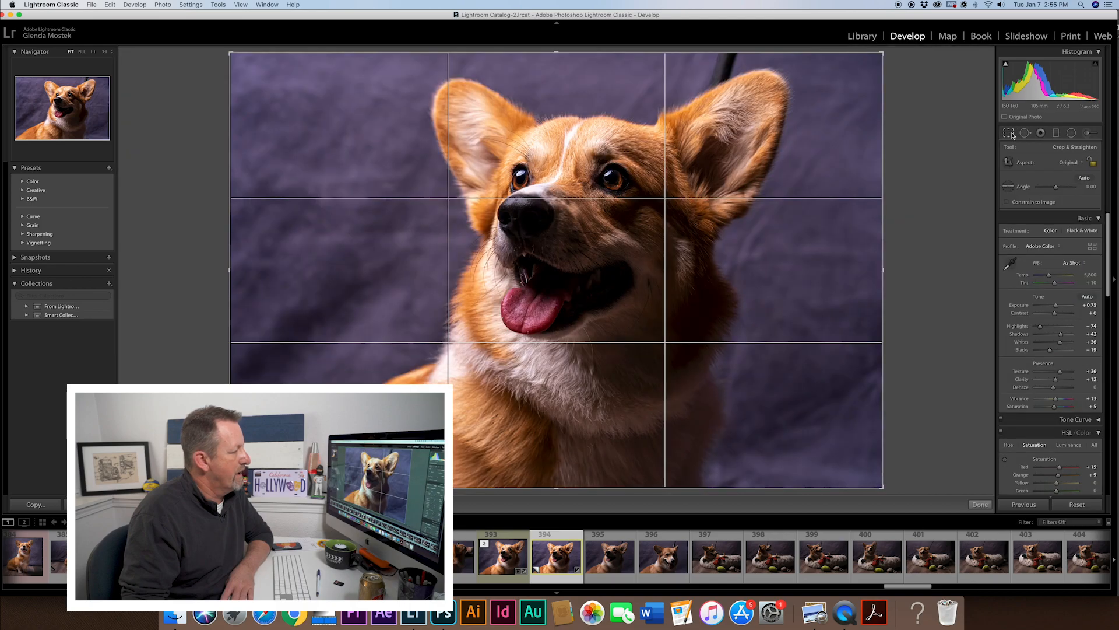
left_click_drag(882, 267, 847, 269)
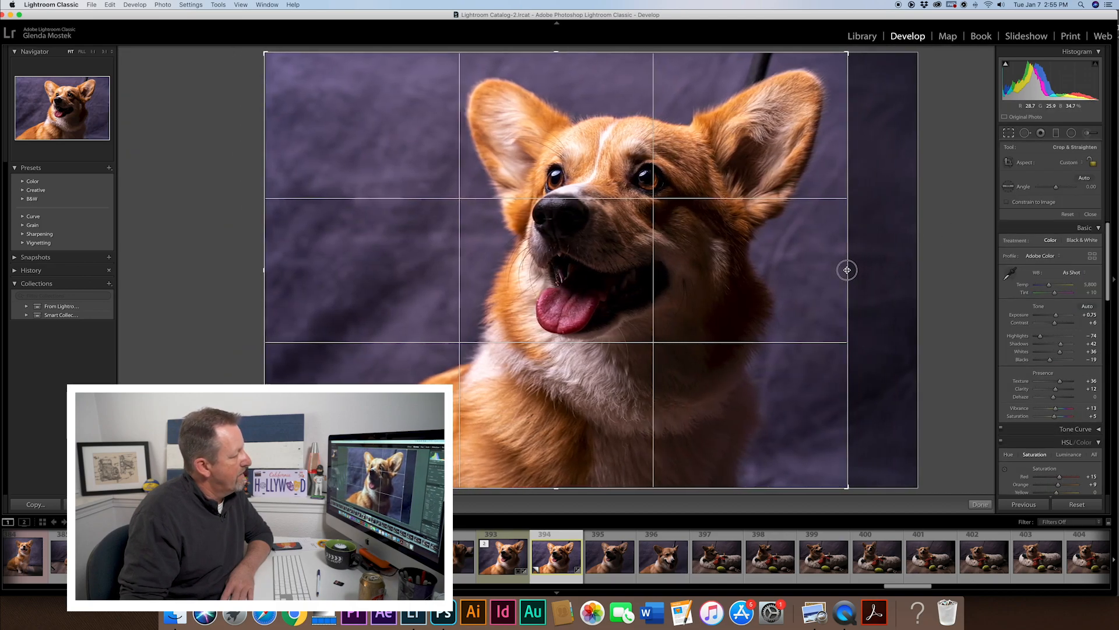
left_click_drag(264, 271, 269, 272)
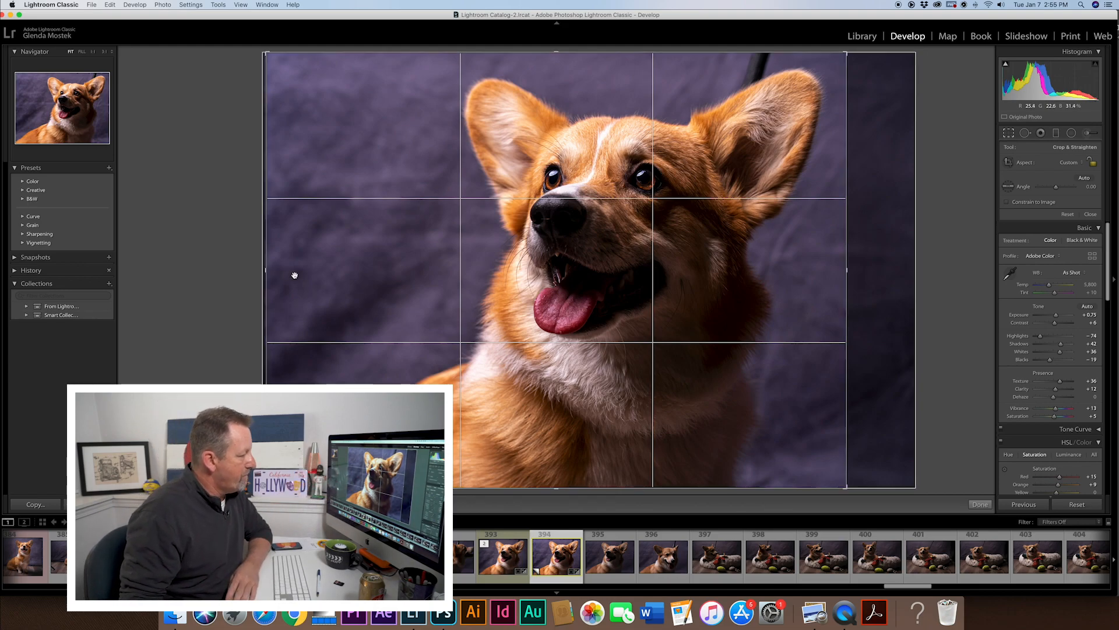
left_click(980, 505)
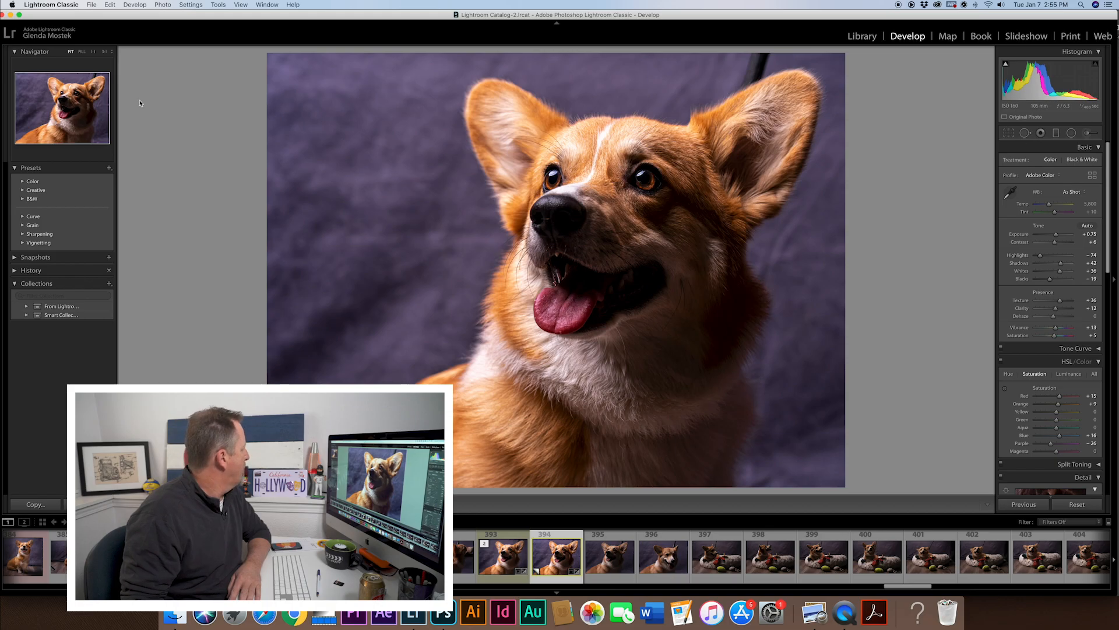
Heal the outer part of the orange strand between the dog's nostrils with Spot Removal at size 18
left_click(103, 52)
left_click_drag(59, 90, 61, 102)
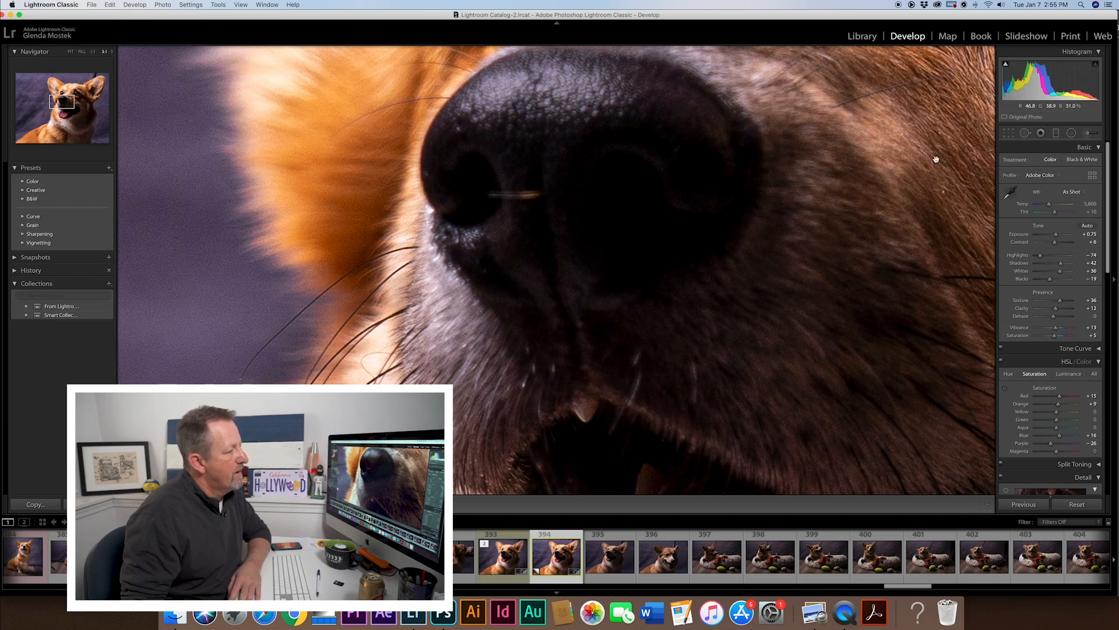
left_click(1026, 133)
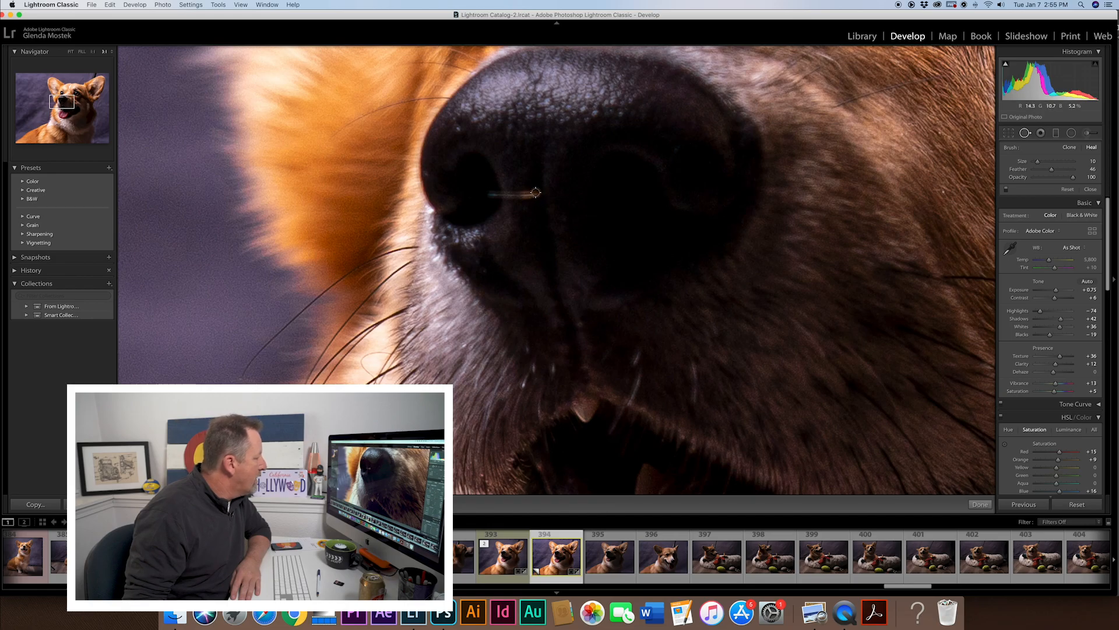
scroll(537, 196, "up", 4)
left_click(524, 195)
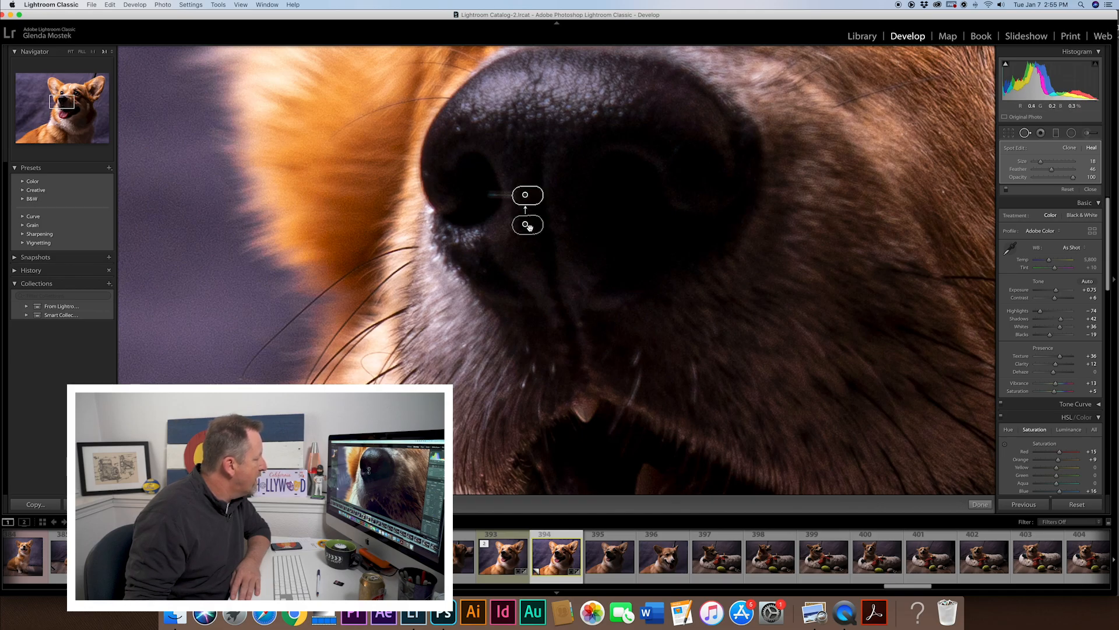
Heal the rest of the strand up to the nostril with two spots, sampling the middle one from just below it
left_click(511, 195)
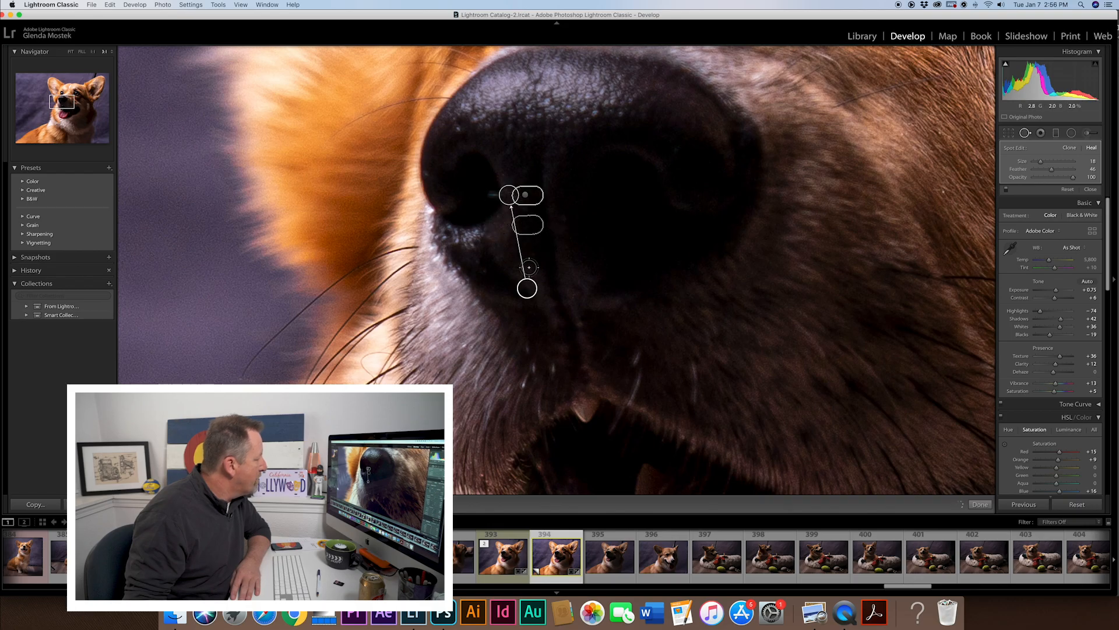
left_click_drag(527, 287, 507, 178)
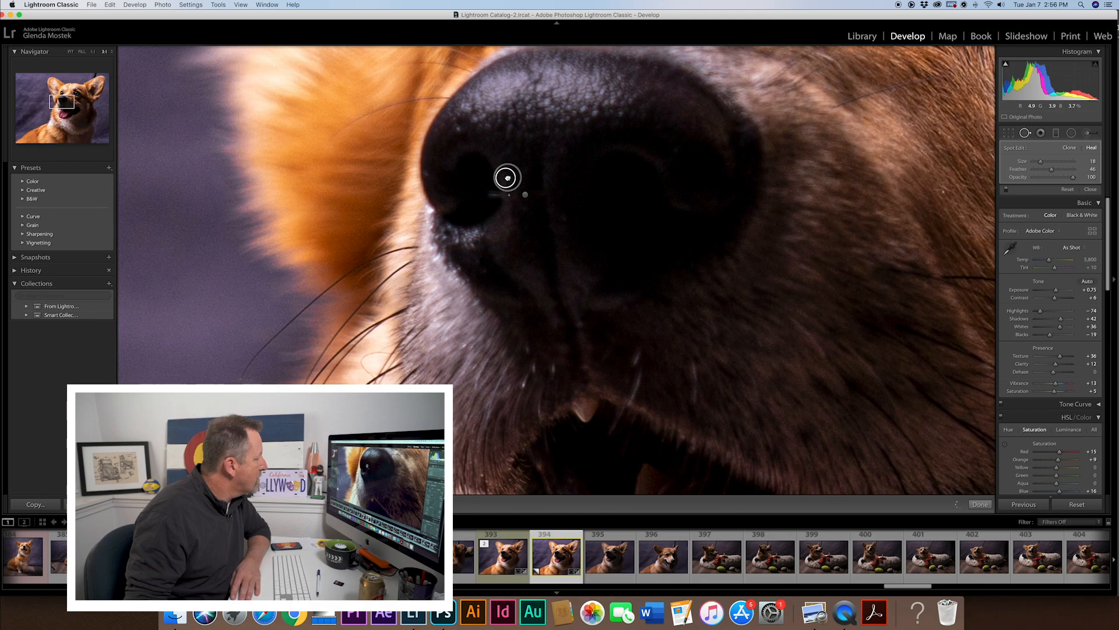
left_click_drag(506, 177, 506, 210)
left_click(492, 195)
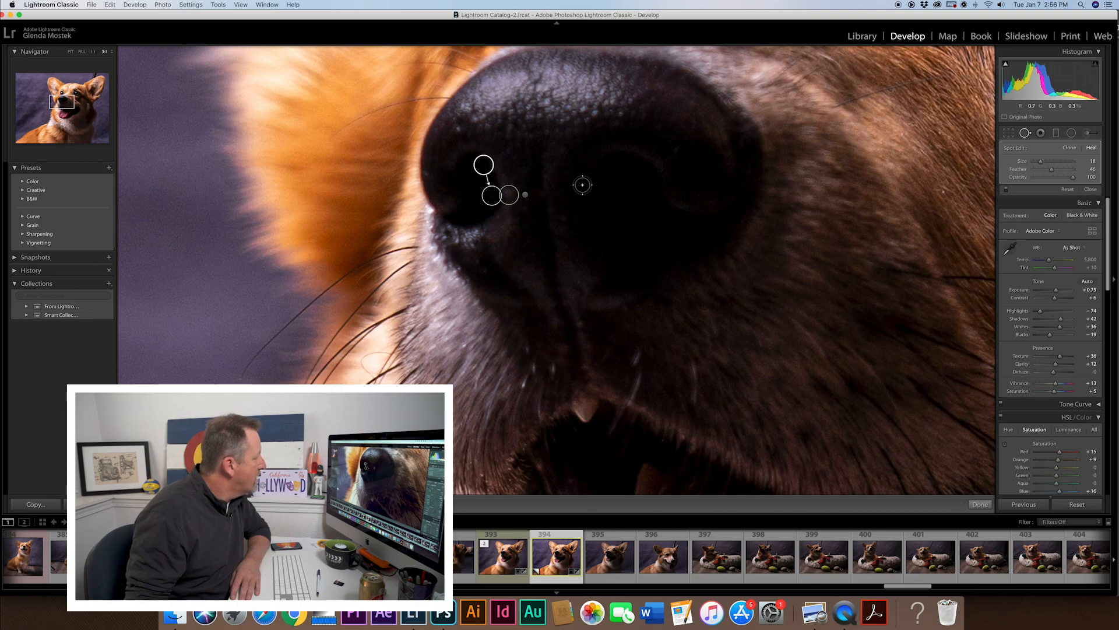
left_click(979, 504)
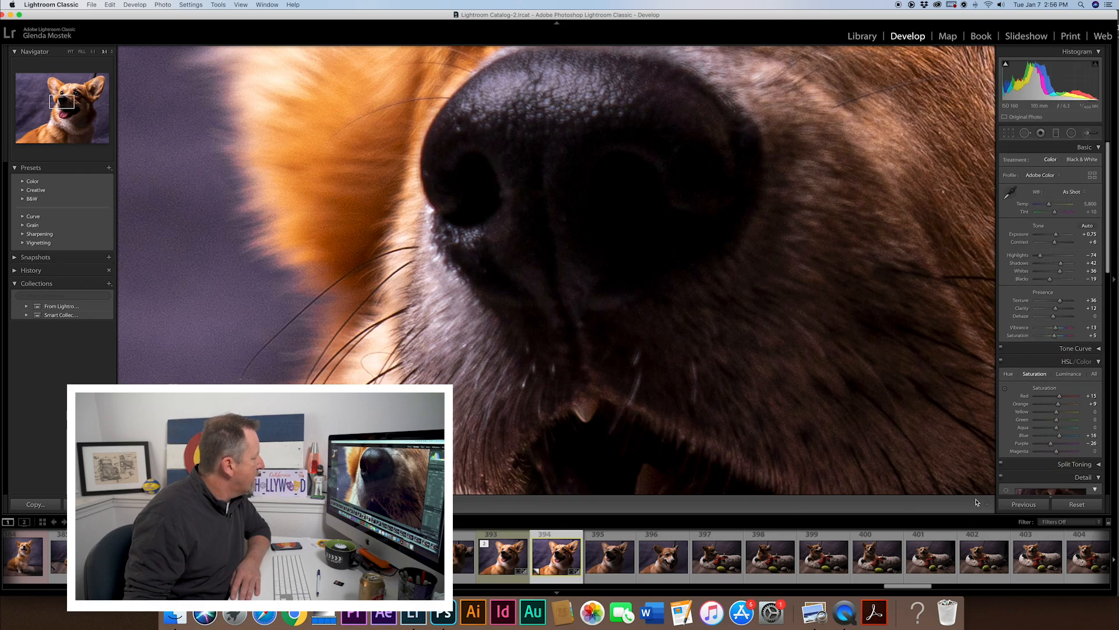
Move the middle healing spot's sampling source to the dark nose skin just above it and finish the spot removal
left_click(1025, 133)
left_click(510, 195)
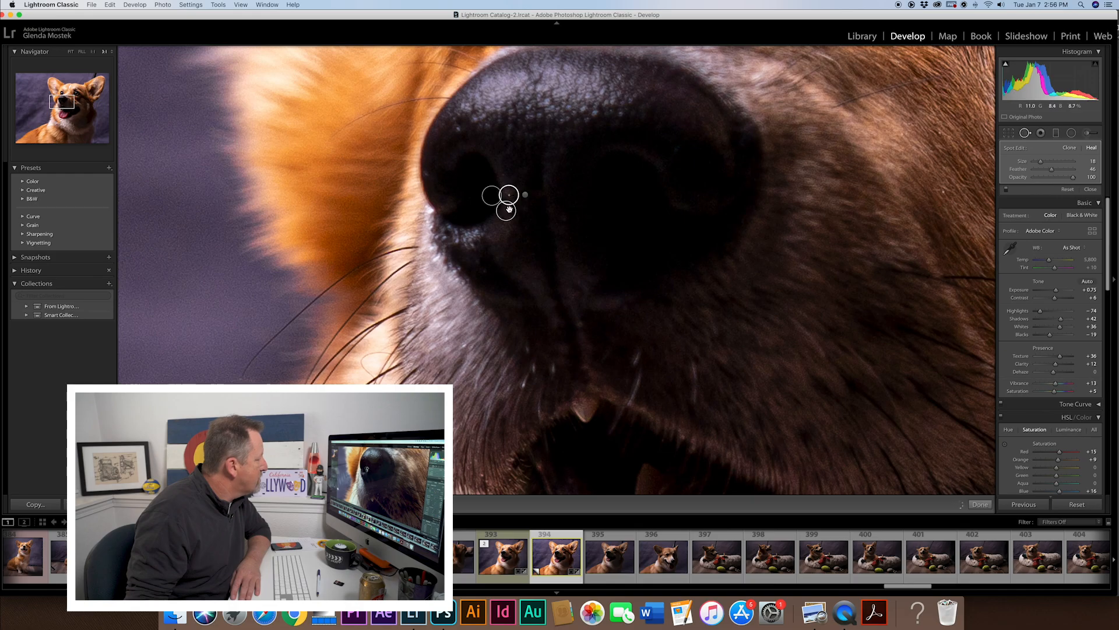
mouse_move(513, 214)
left_mouse_down()
mouse_move(512, 227)
mouse_move(514, 179)
left_mouse_up()
left_click(980, 505)
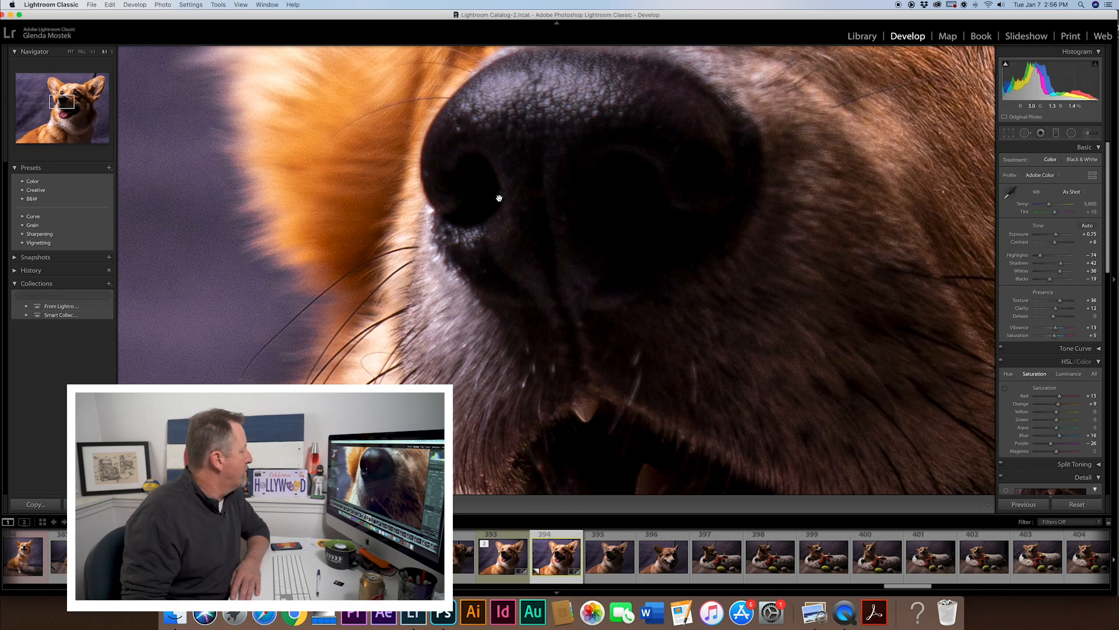
Open the edited corgi photo in Adobe Photoshop 2020
left_click(70, 52)
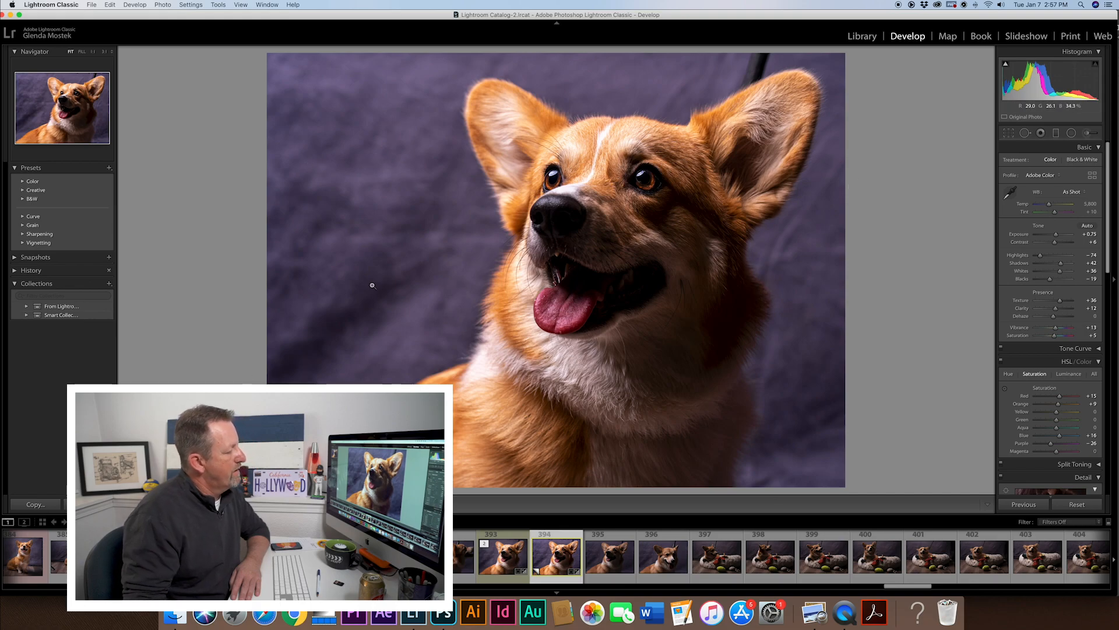
right_click(563, 563)
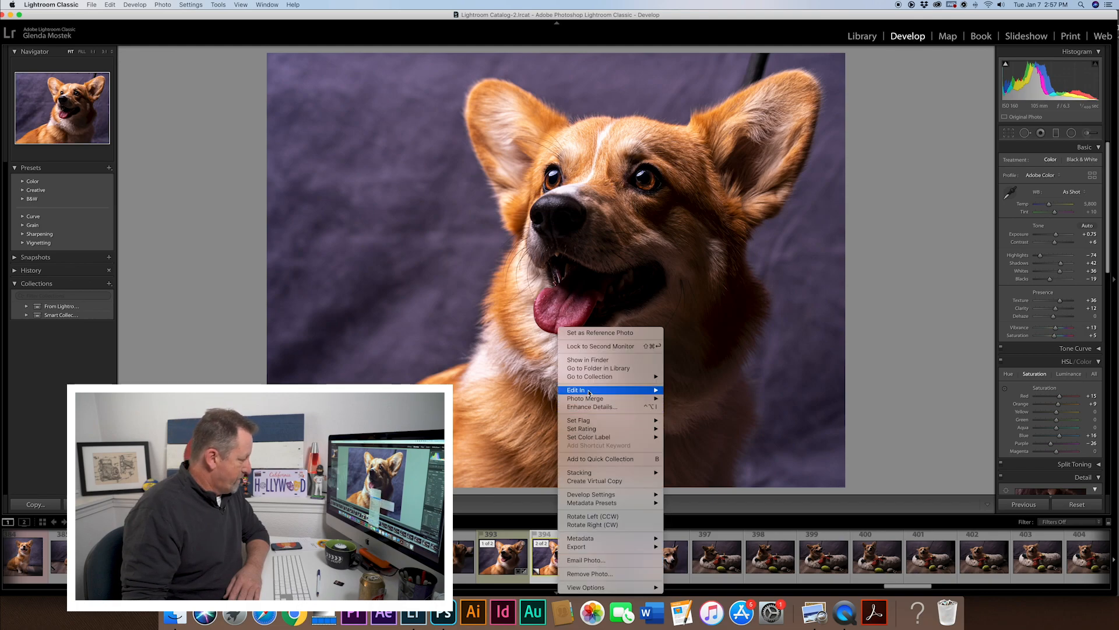
mouse_move(589, 392)
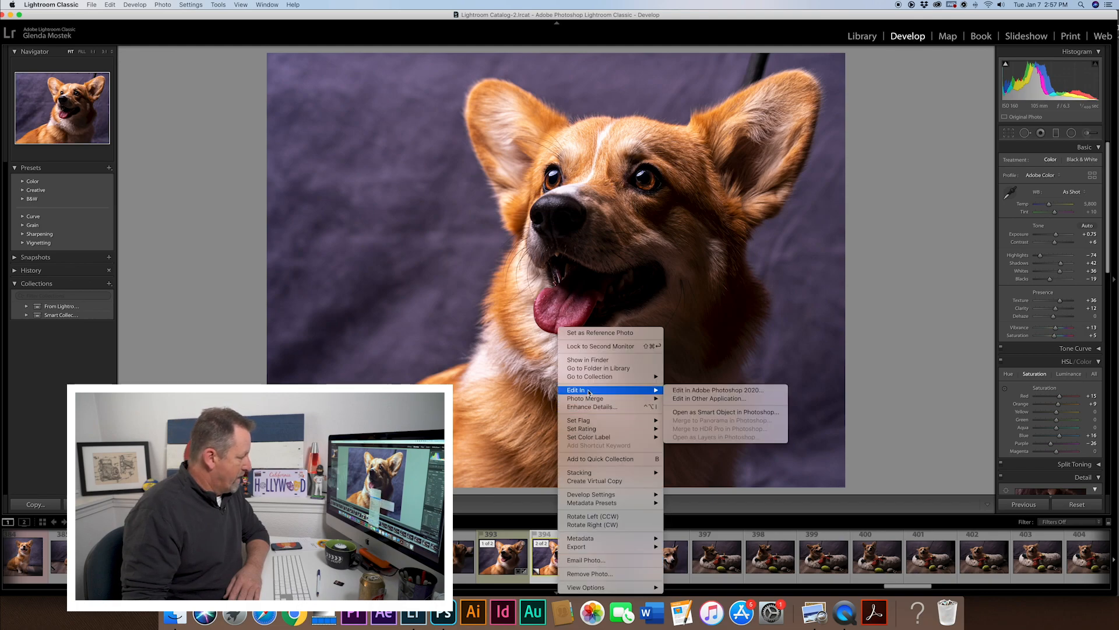
left_click(727, 393)
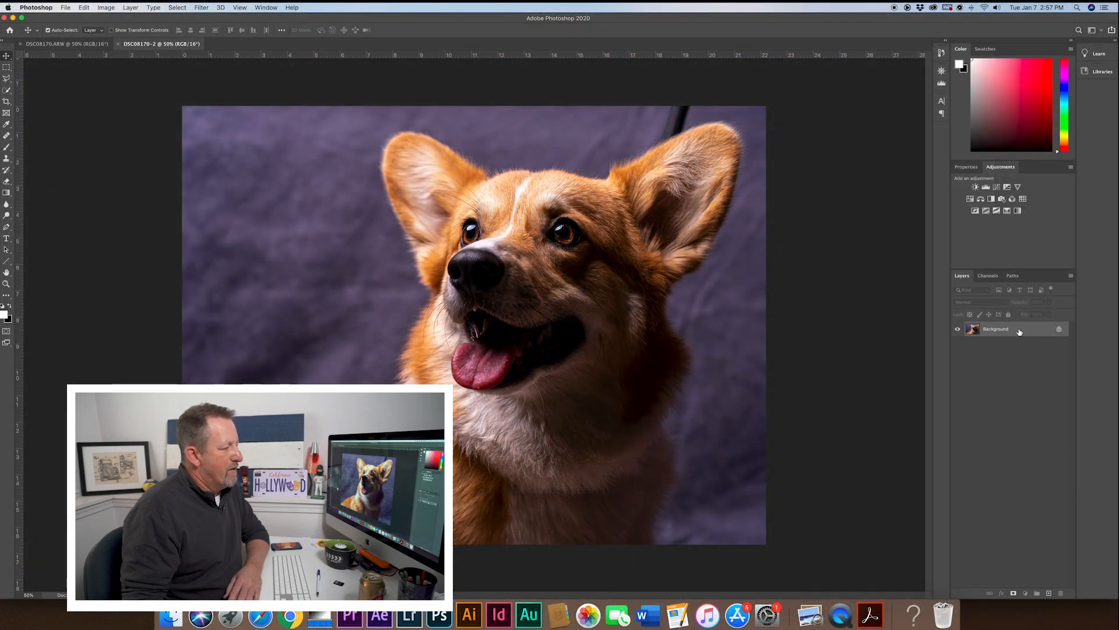
Duplicate the Background layer and hide the original
right_click(1019, 332)
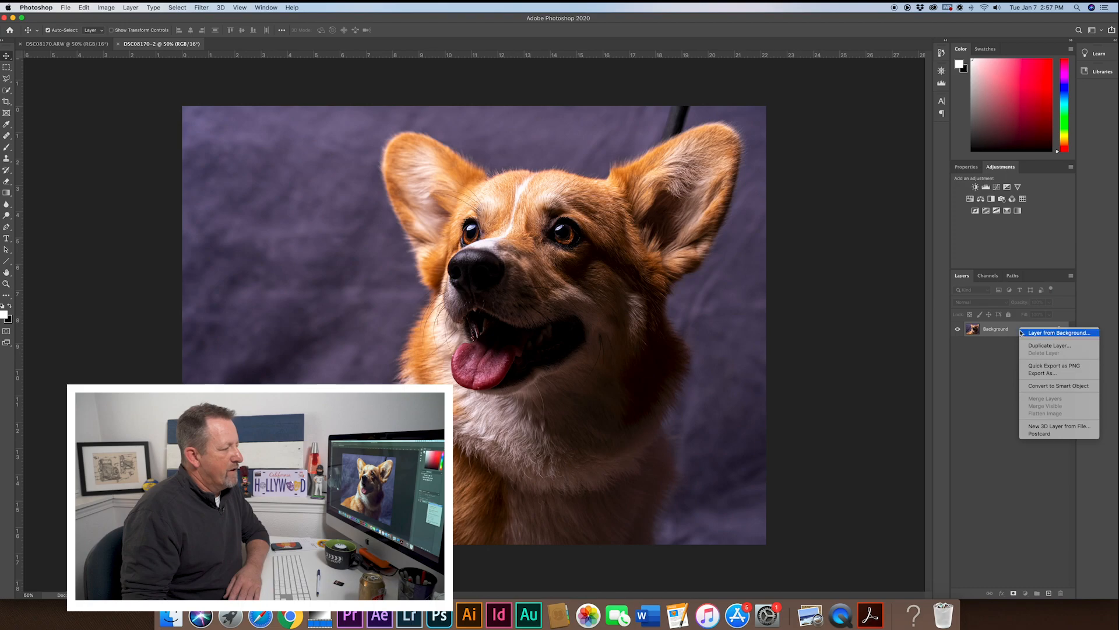
left_click(1035, 346)
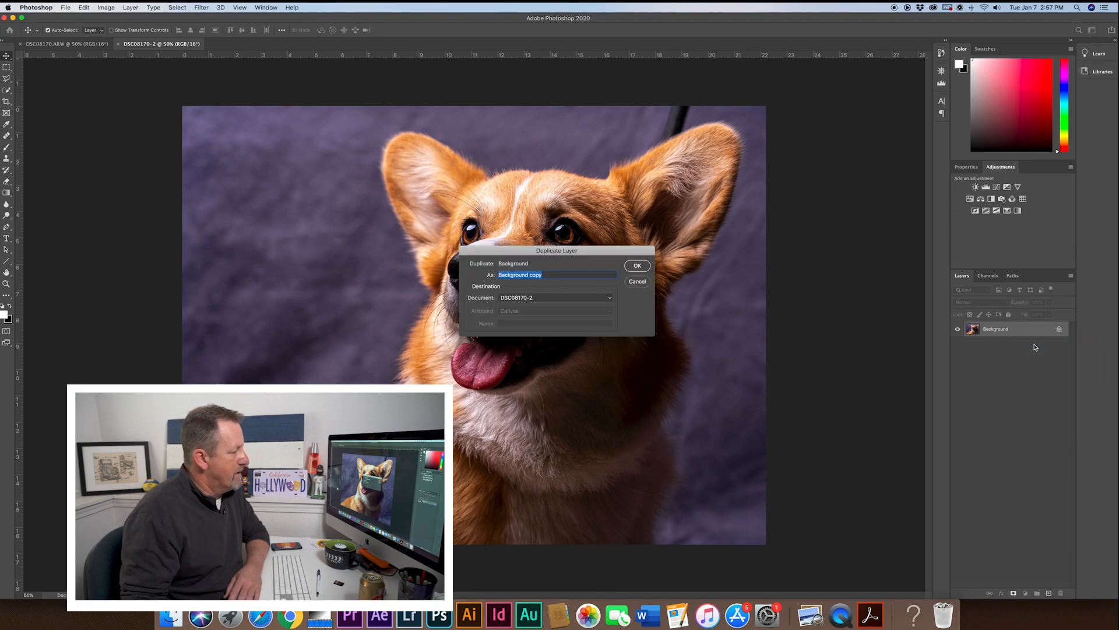
left_click(637, 266)
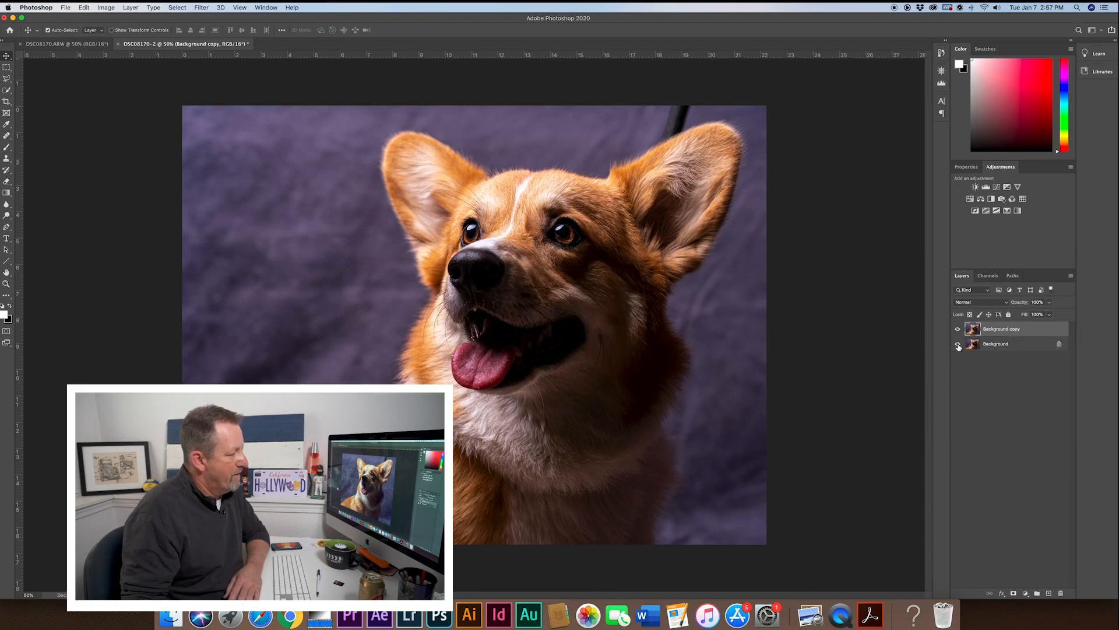
left_click(958, 345)
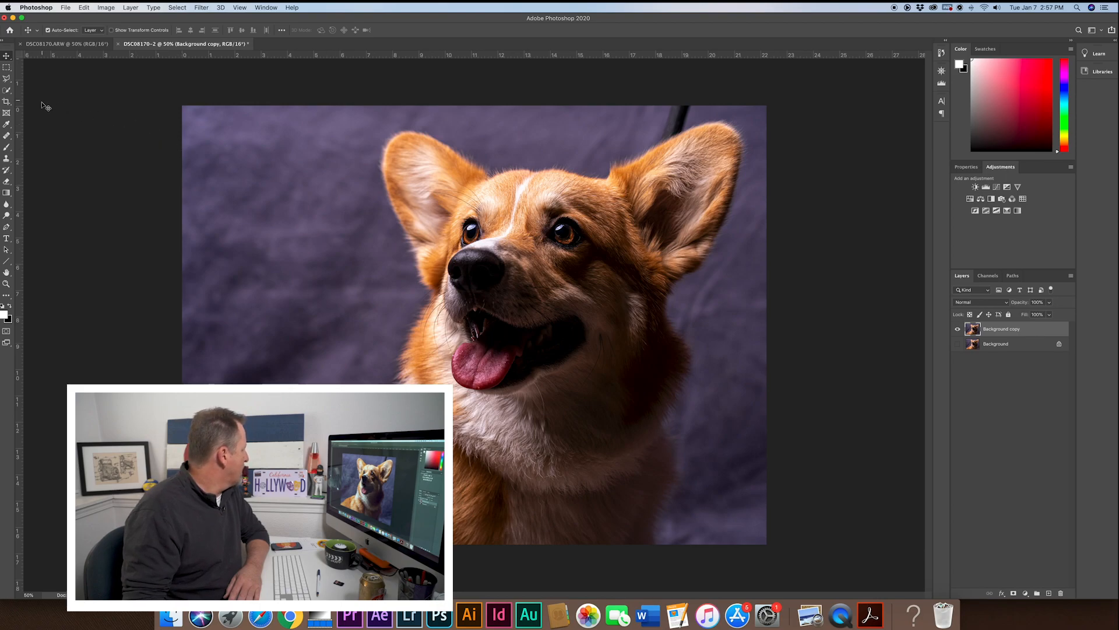
Outline the dark pole above the dog's ear with the Polygonal Lasso, following the ear's fur edge
left_click(6, 80)
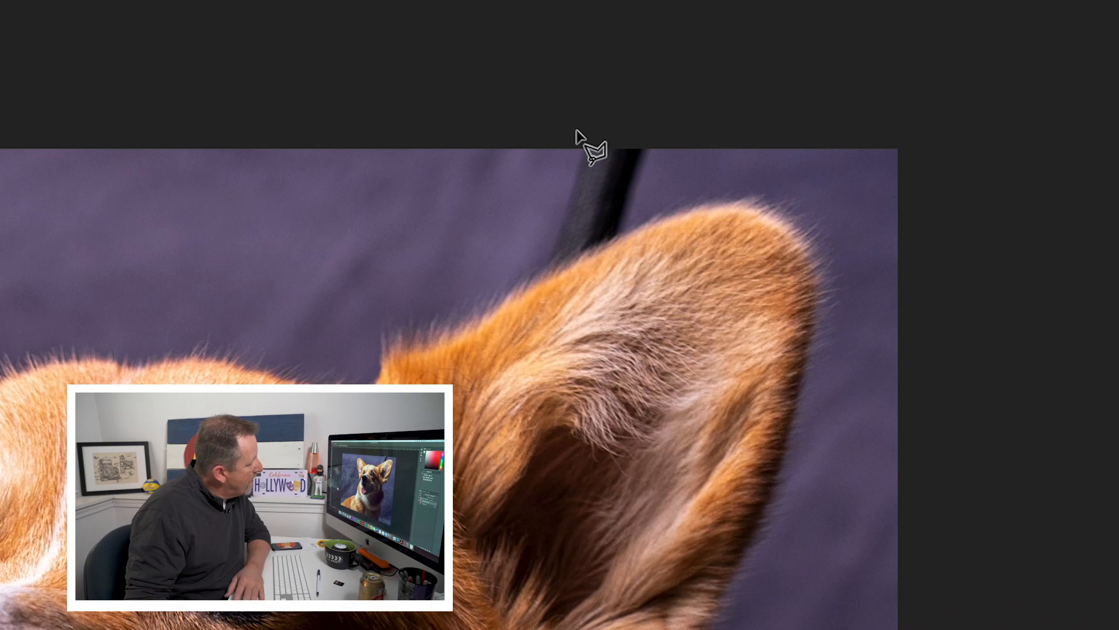
left_click(577, 130)
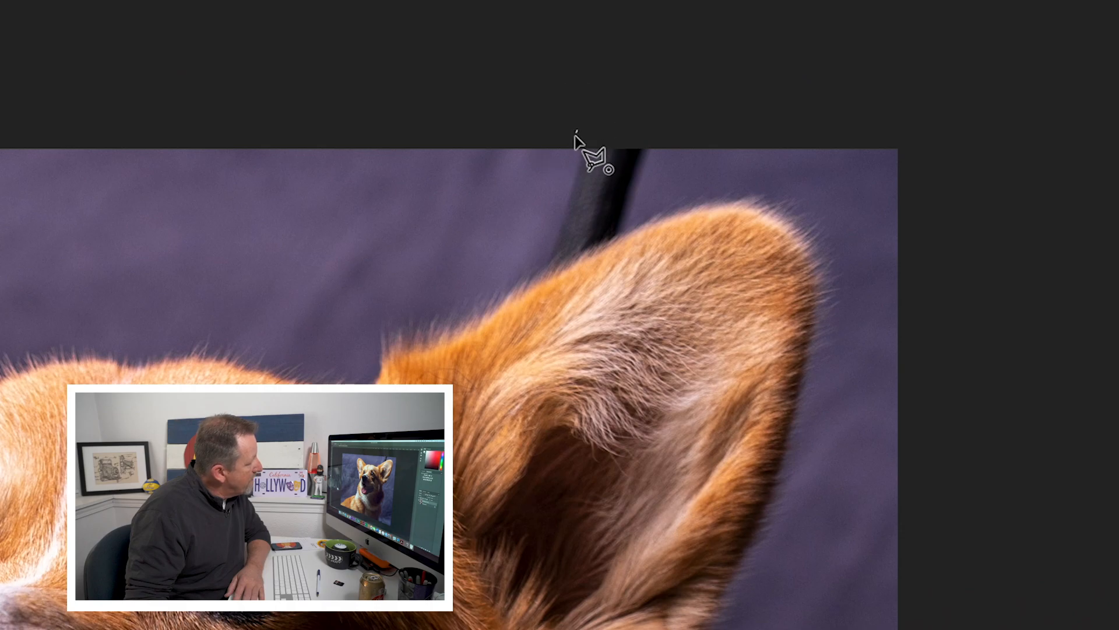
left_click(540, 271)
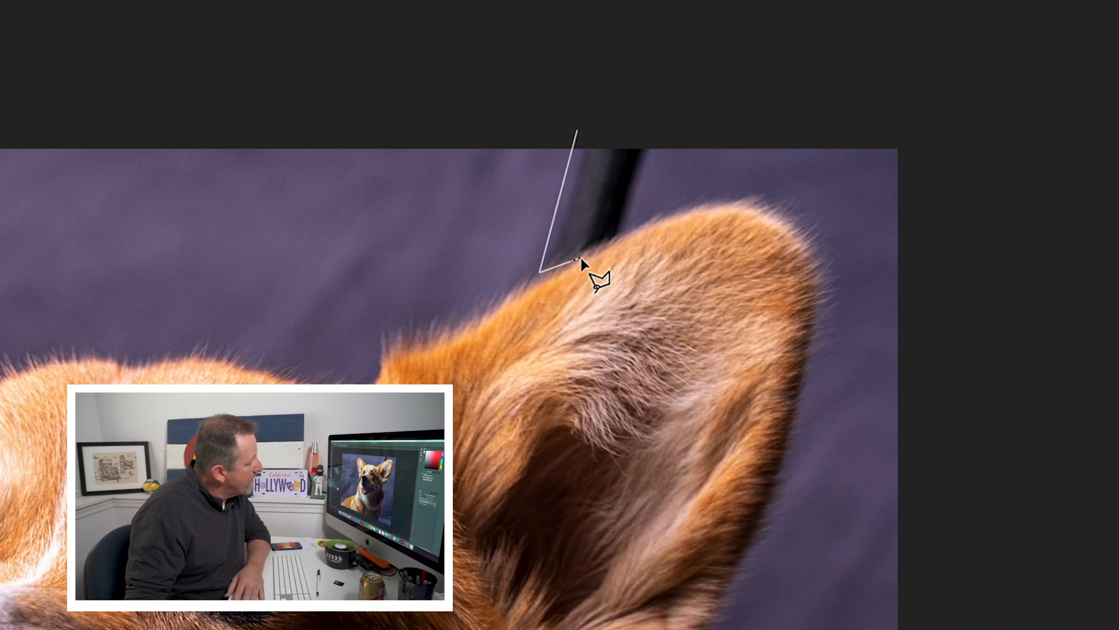
left_click(631, 232)
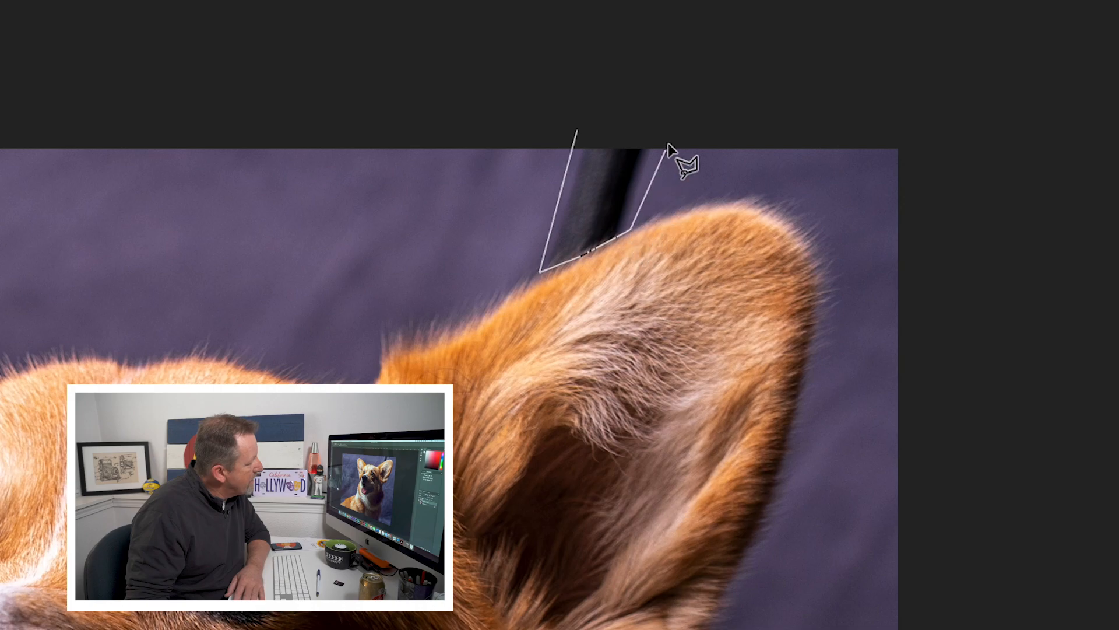
left_click(669, 139)
left_click(579, 136)
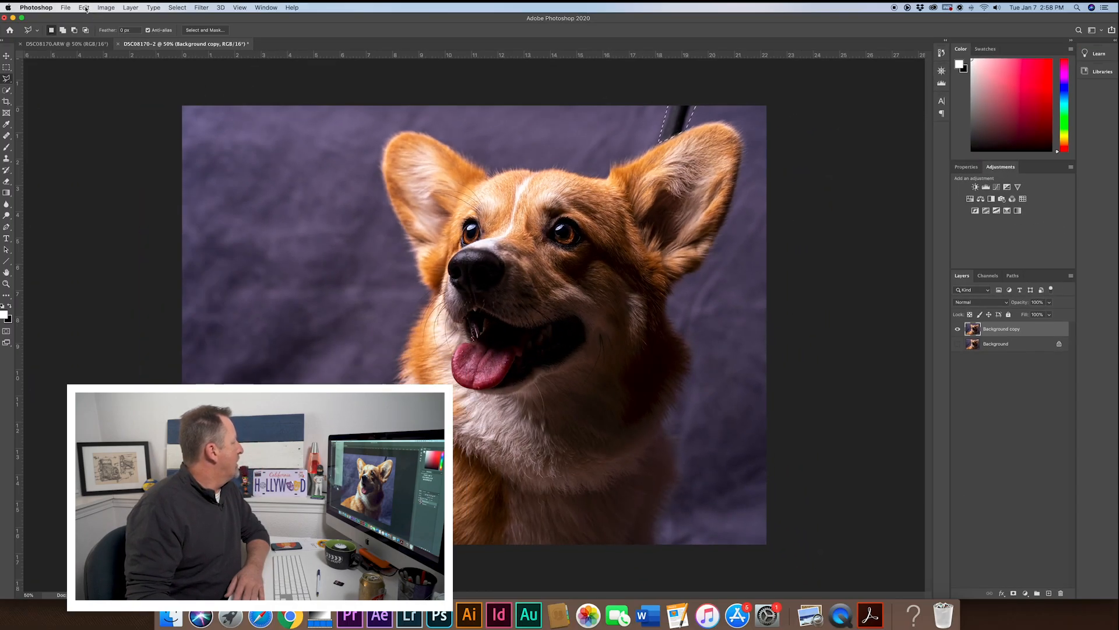
Fill the selected pole area using Content-Aware contents
left_click(85, 8)
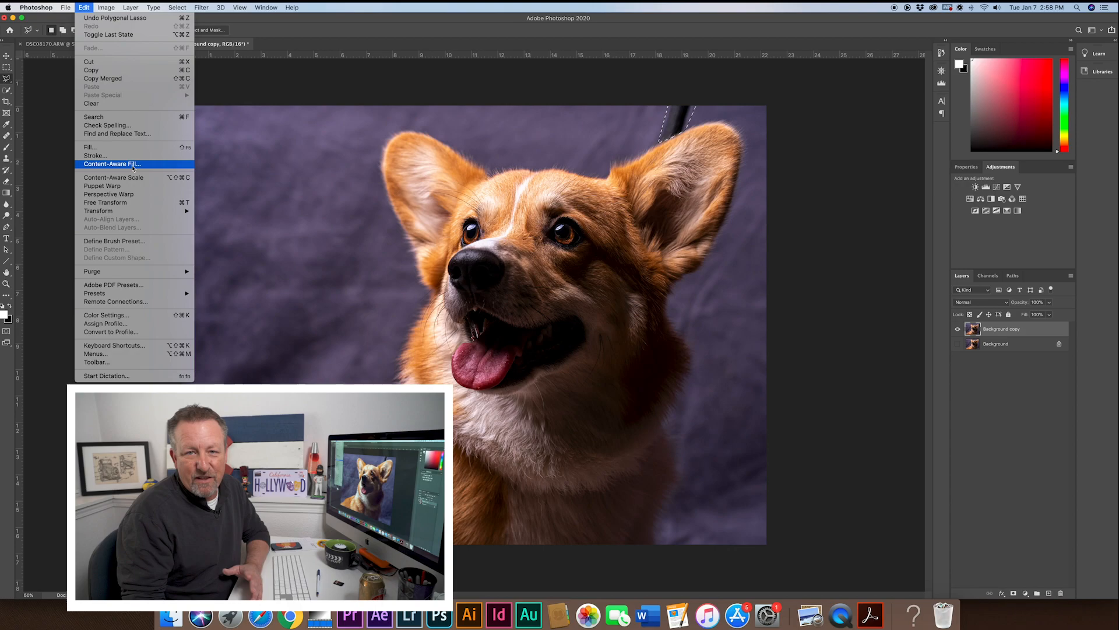
left_click(93, 151)
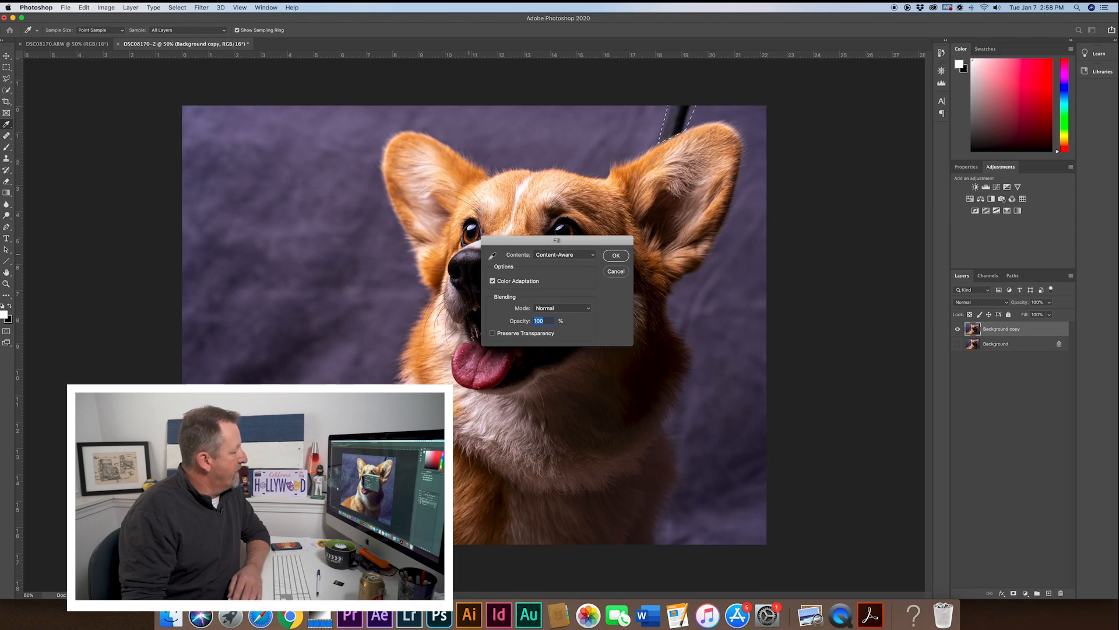
left_click(585, 255)
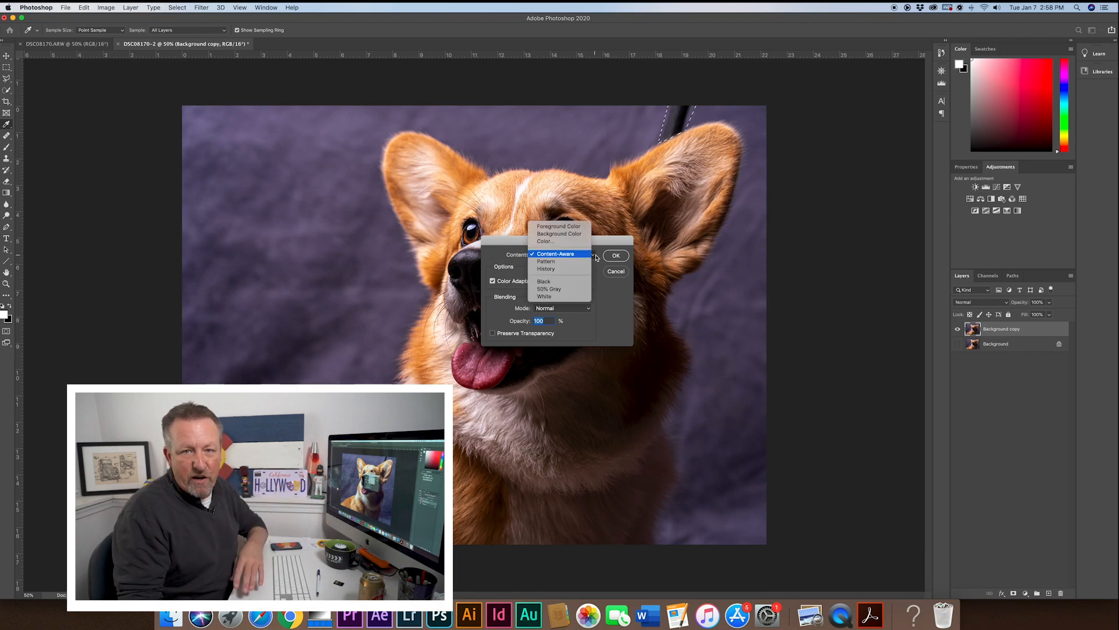
left_click(552, 255)
left_click(616, 256)
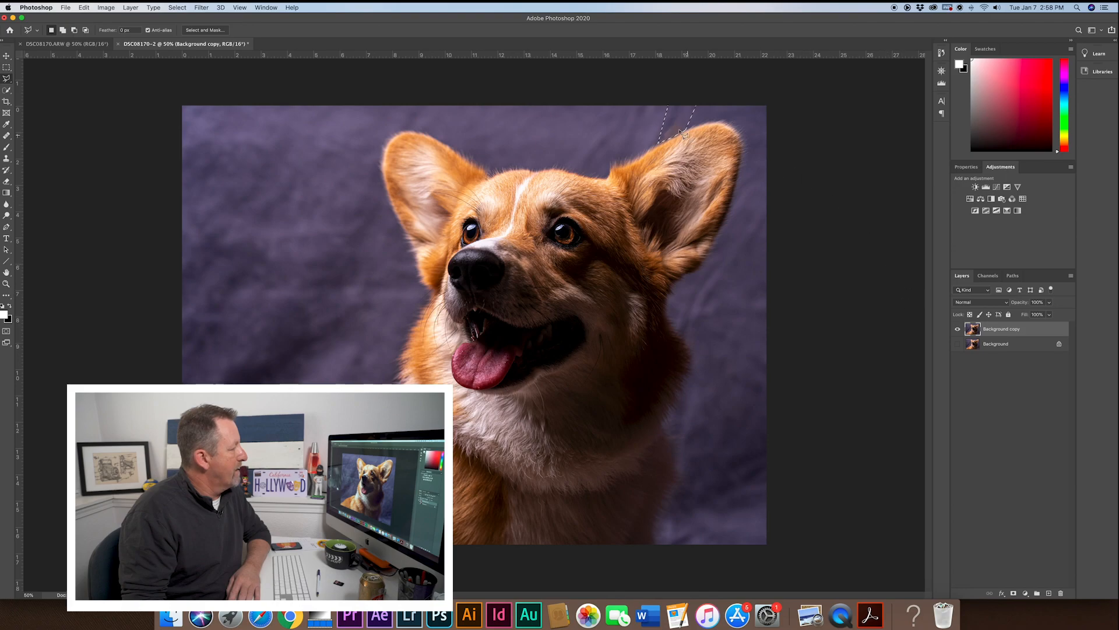
Clear the selection around the filled area beside the ear, working at 200% magnification
left_click(29, 595)
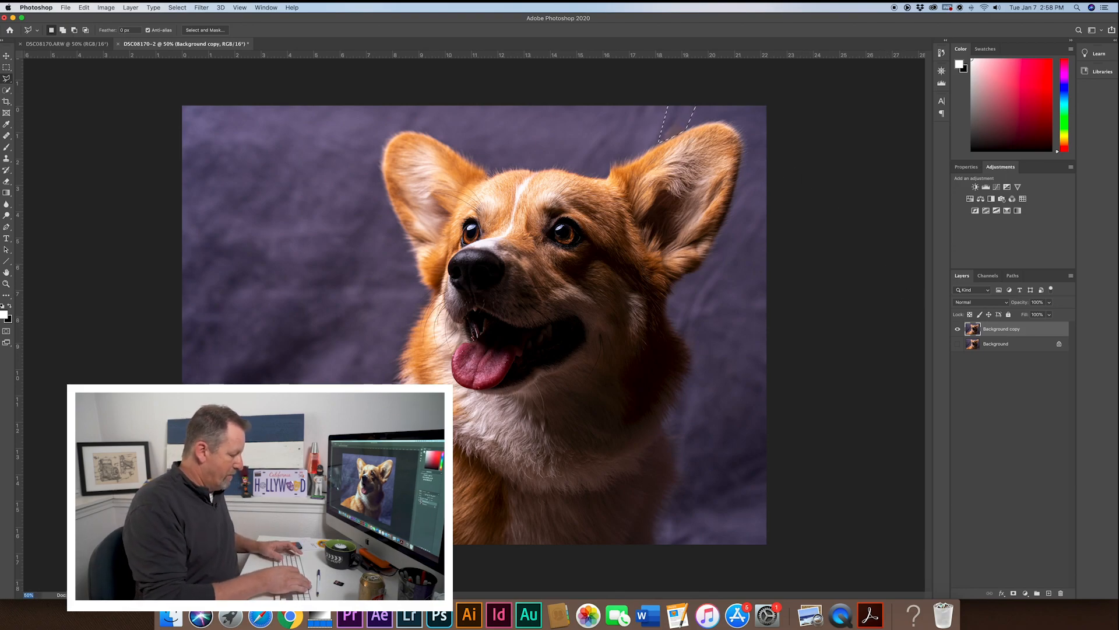
type("200")
key("Return")
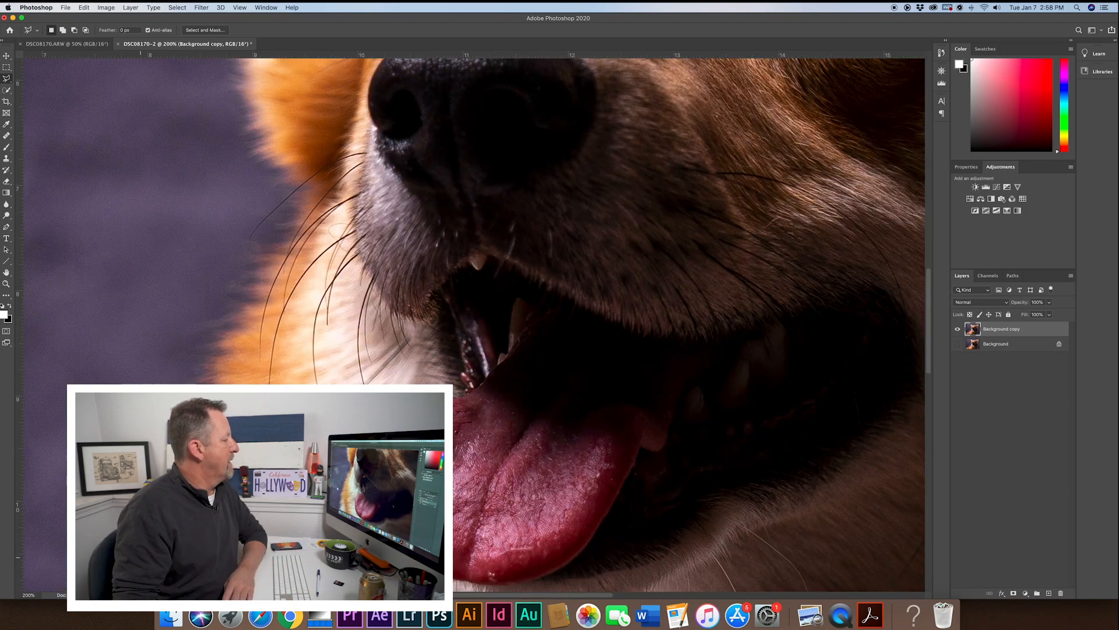
scroll(792, 427, "up", 15)
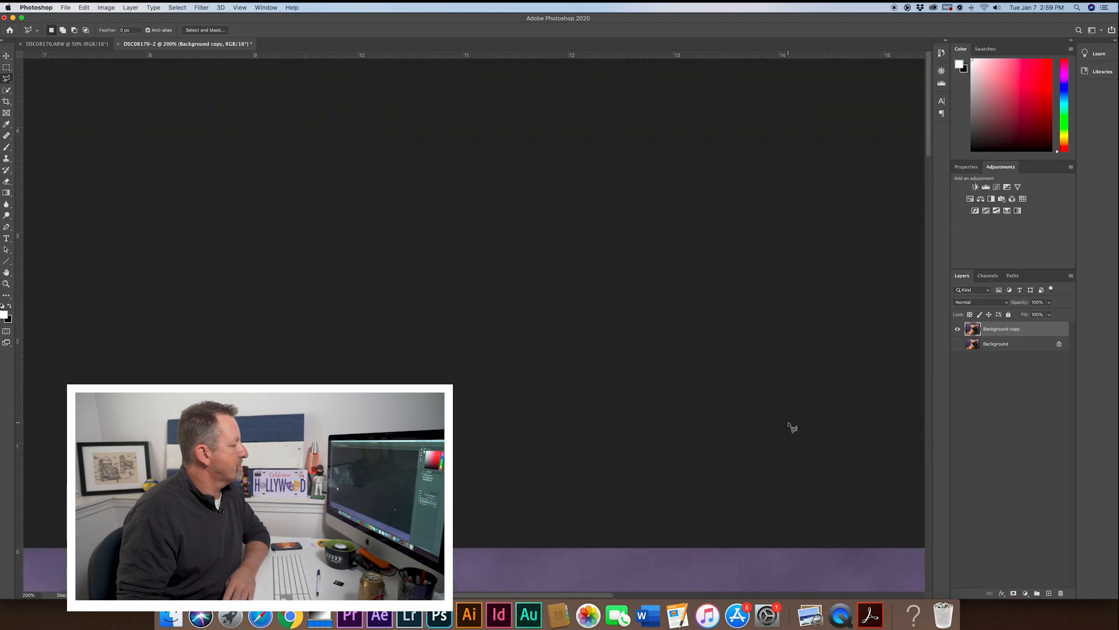
scroll(792, 427, "down", 5)
scroll(793, 428, "right", 5)
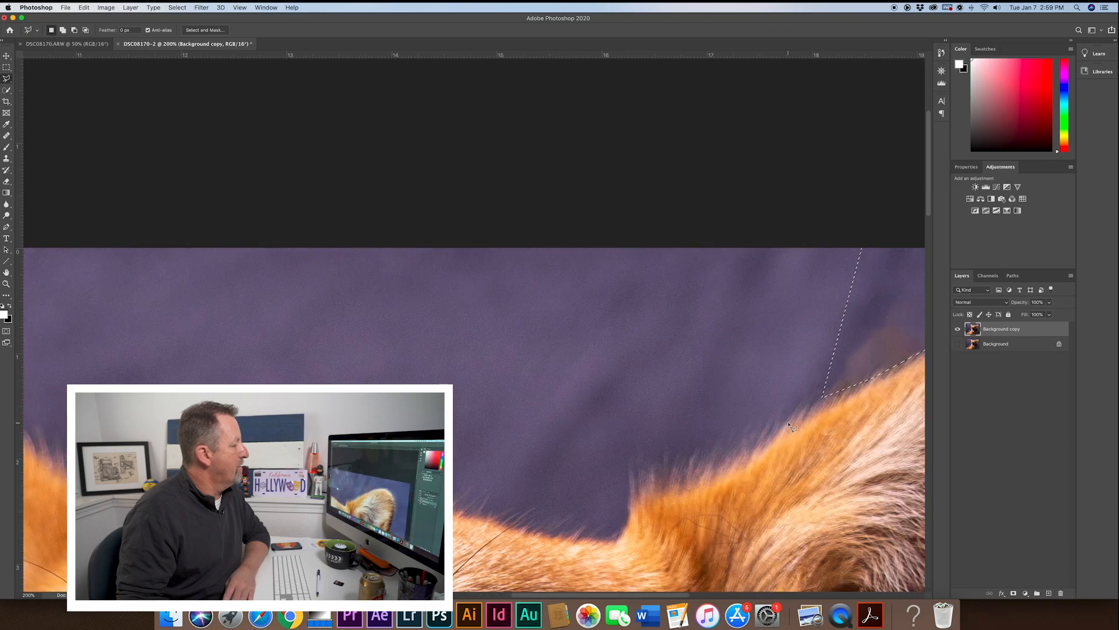
scroll(792, 428, "right", 5)
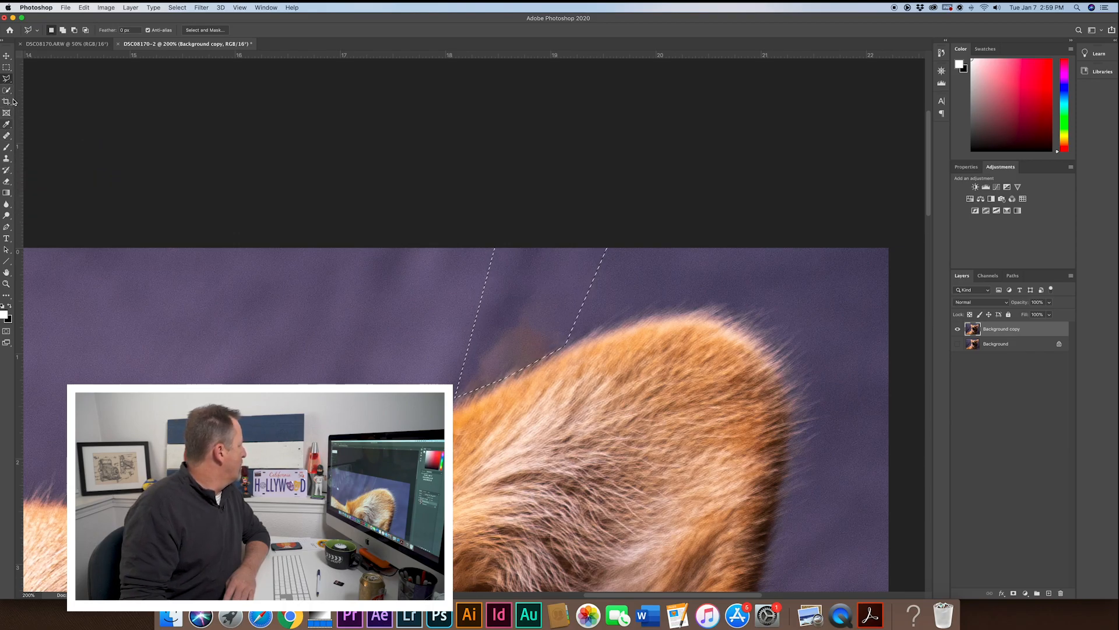
left_click(6, 68)
left_click_drag(73, 110, 5, 149)
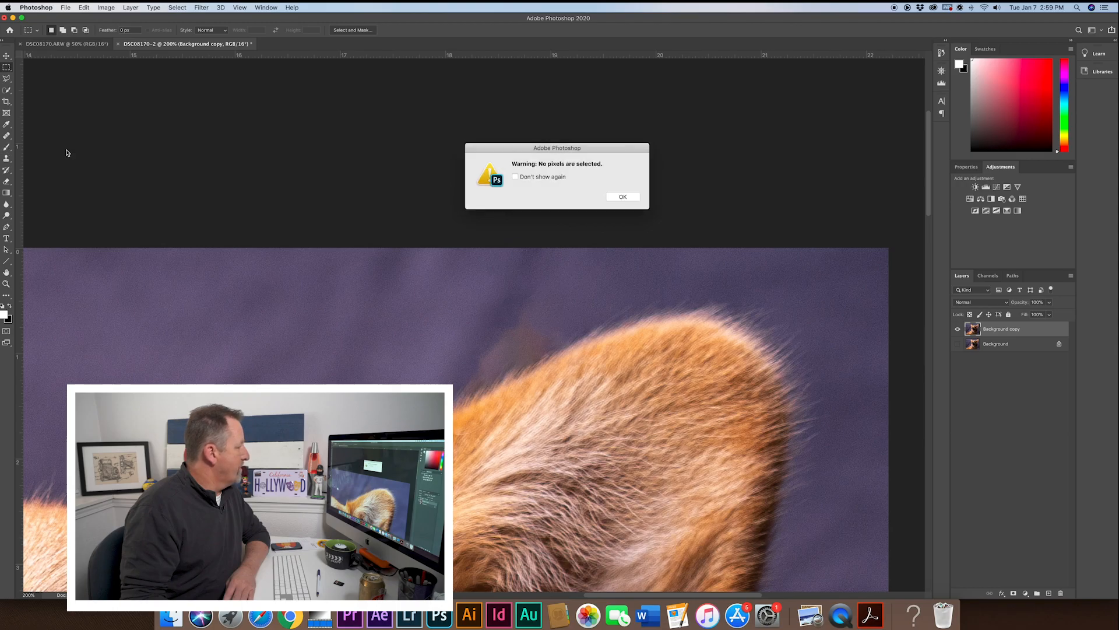
left_click(623, 197)
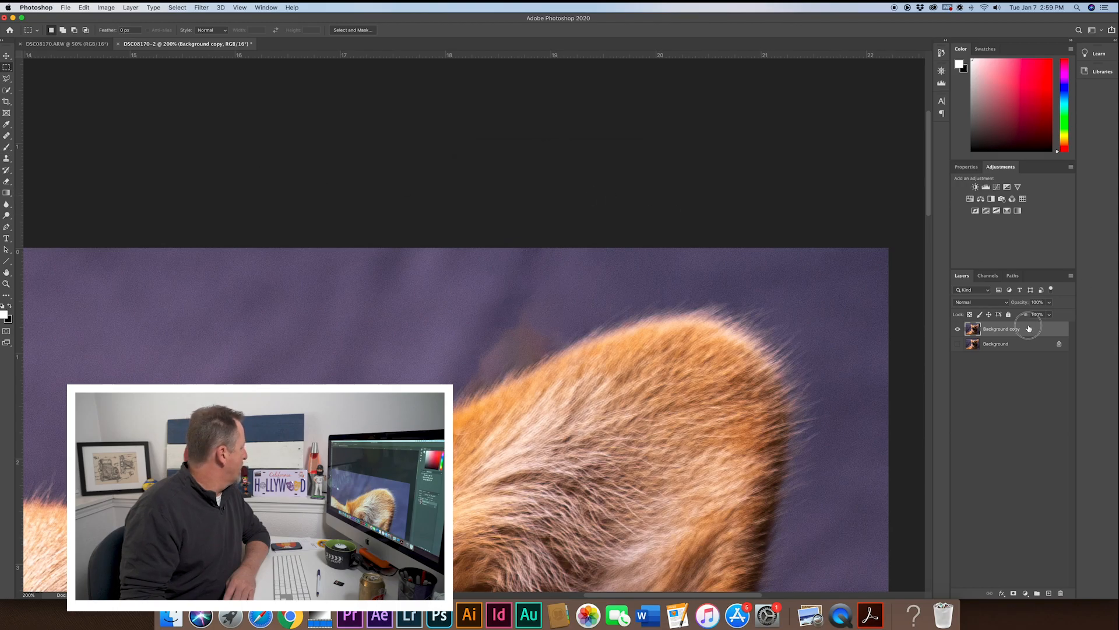
Paint out the brown smudge above the ear with the Healing Brush in Replace mode, 70 px, 8% hardness, sampling the adjacent backdrop
left_click(7, 137)
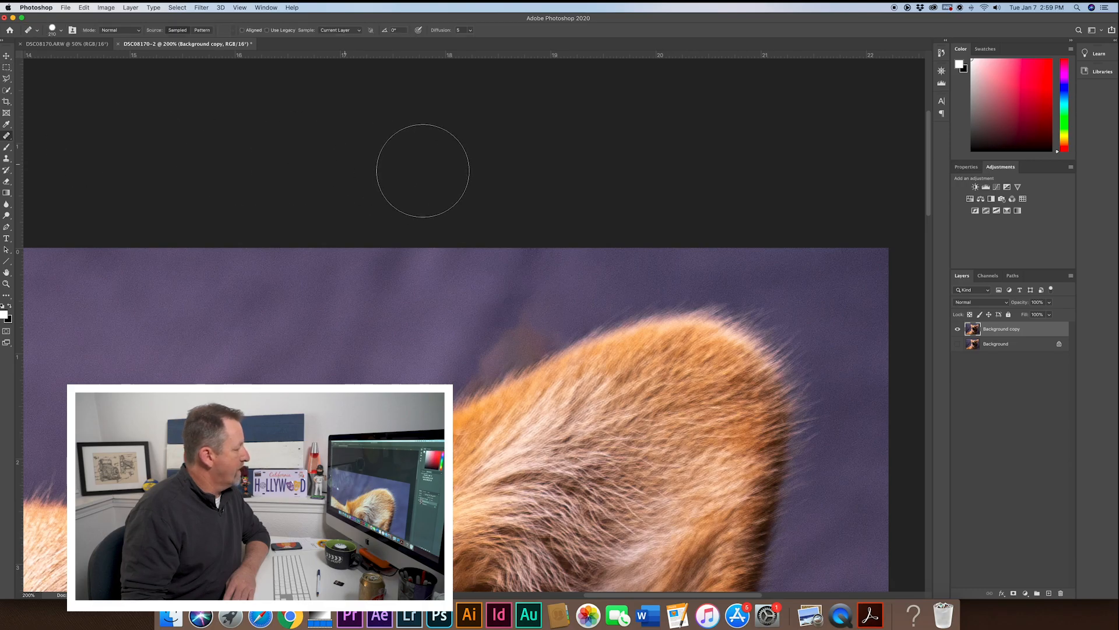
left_click(139, 32)
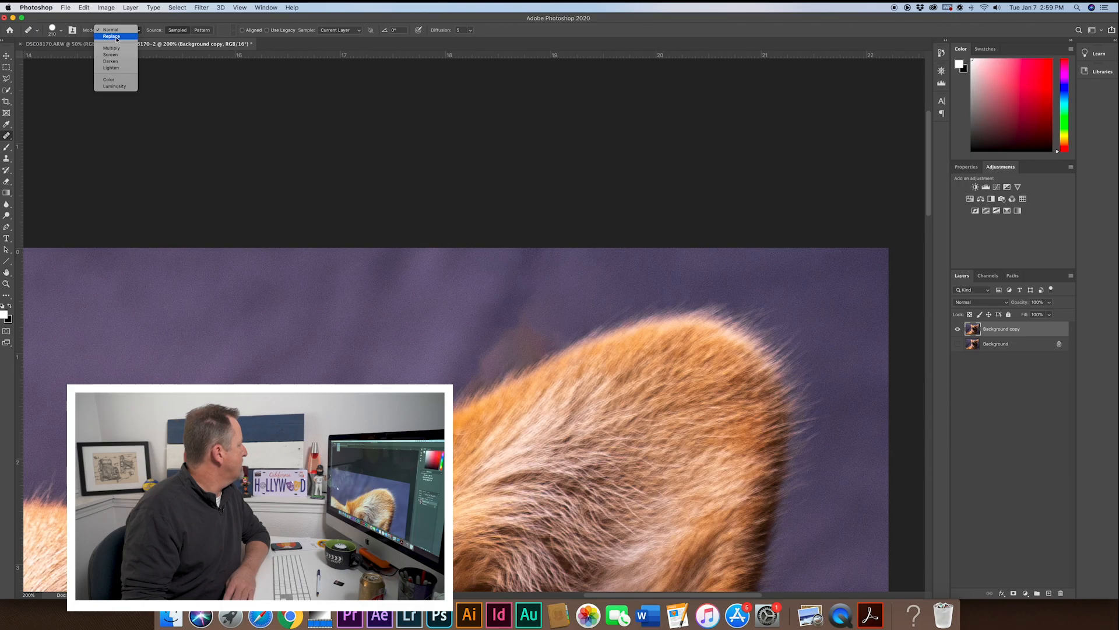
left_click(117, 37)
left_click(51, 31)
left_click_drag(45, 53, 15, 74)
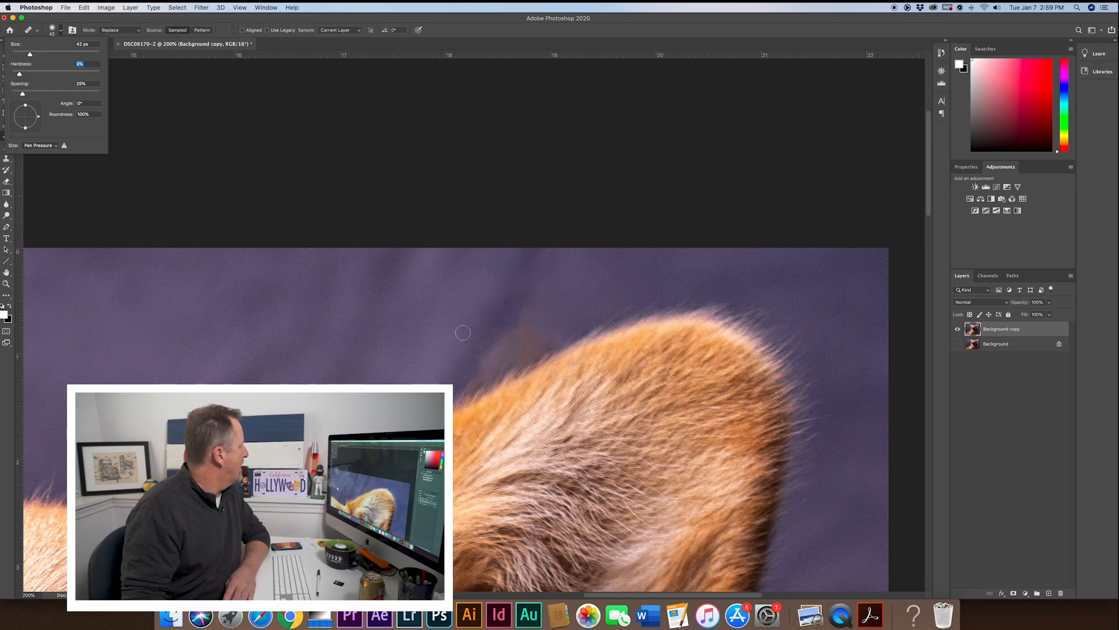
left_click_drag(31, 54, 42, 55)
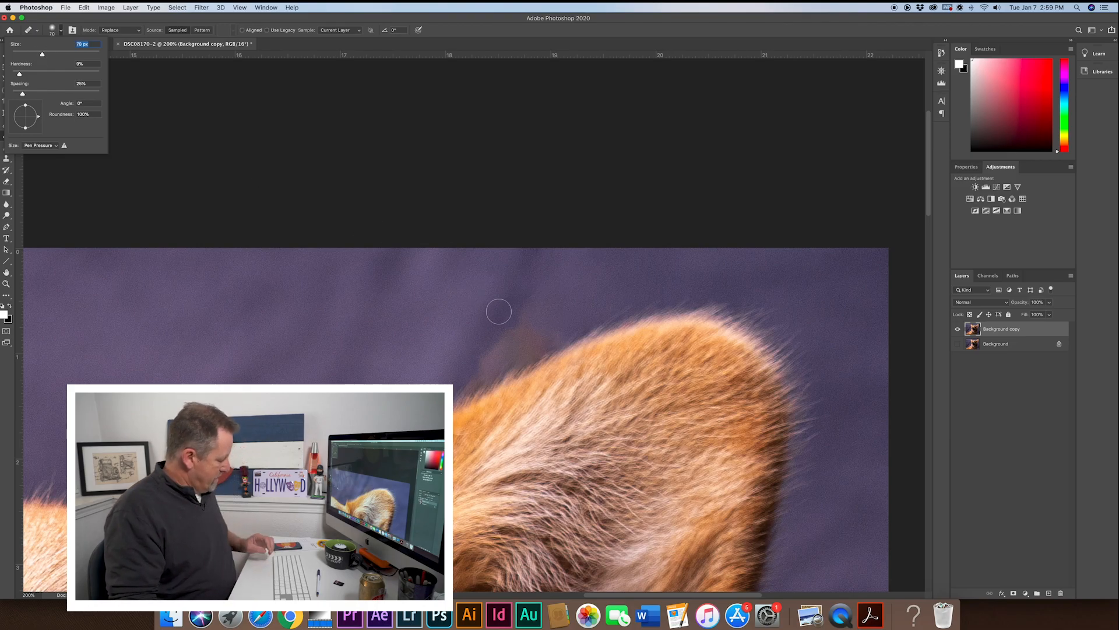
left_click(467, 322, "alt")
mouse_move(467, 321)
left_mouse_down()
mouse_move(475, 347)
mouse_move(554, 304)
left_mouse_up()
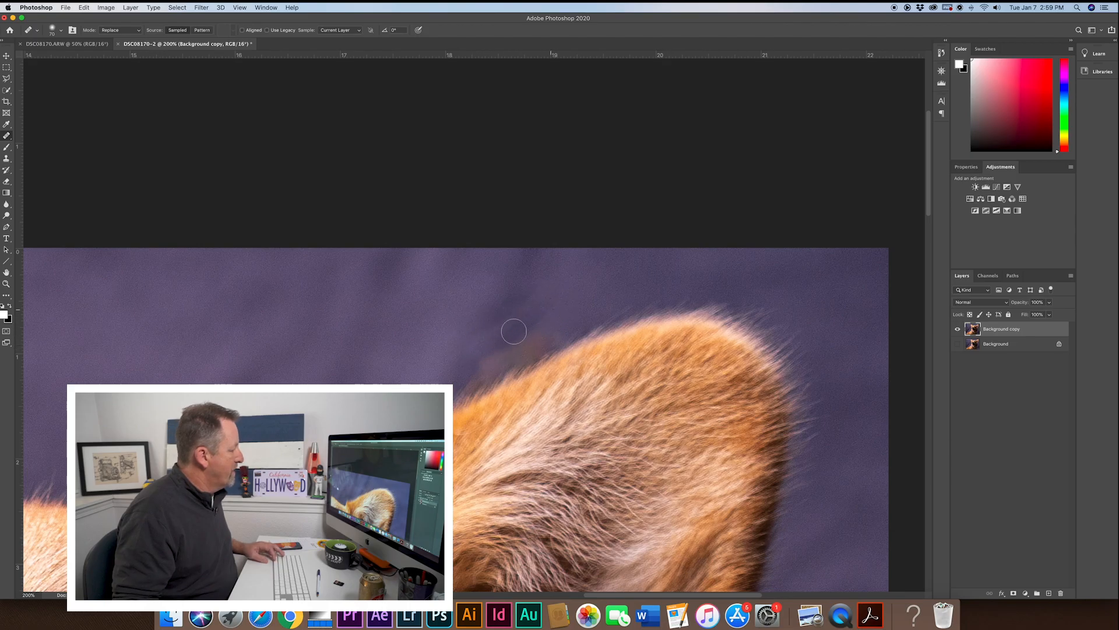
left_click_drag(473, 363, 543, 325)
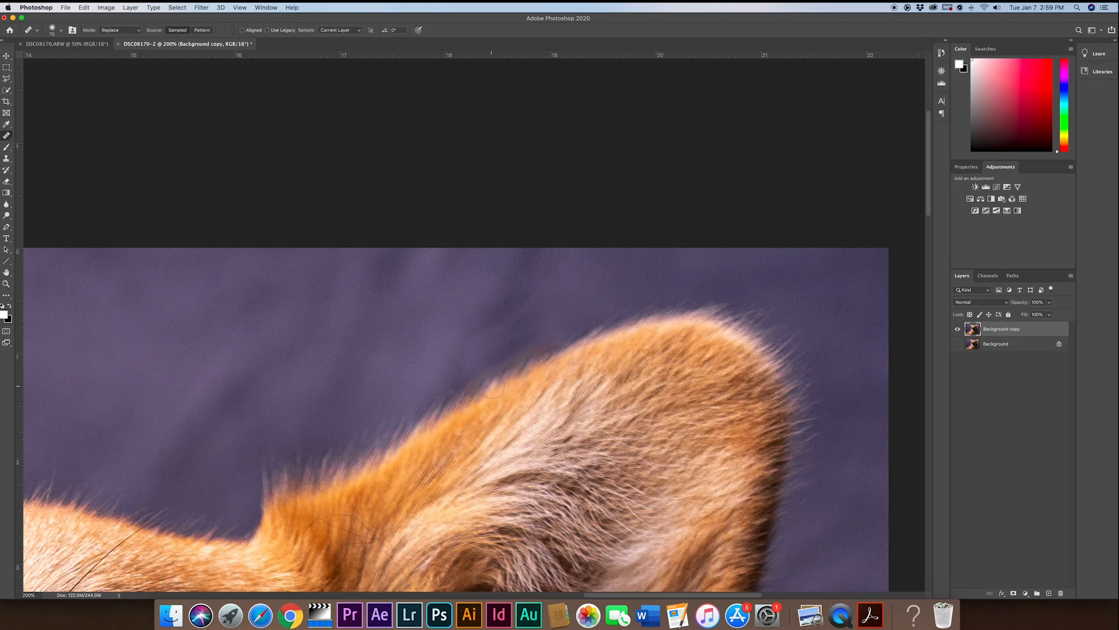
Rebuild the ear's upper fur edge where the pole met it, using Healing Brush dabs of neighbouring fur
left_click_drag(491, 383, 505, 386)
left_click(500, 393)
left_click(548, 362)
left_click(598, 356)
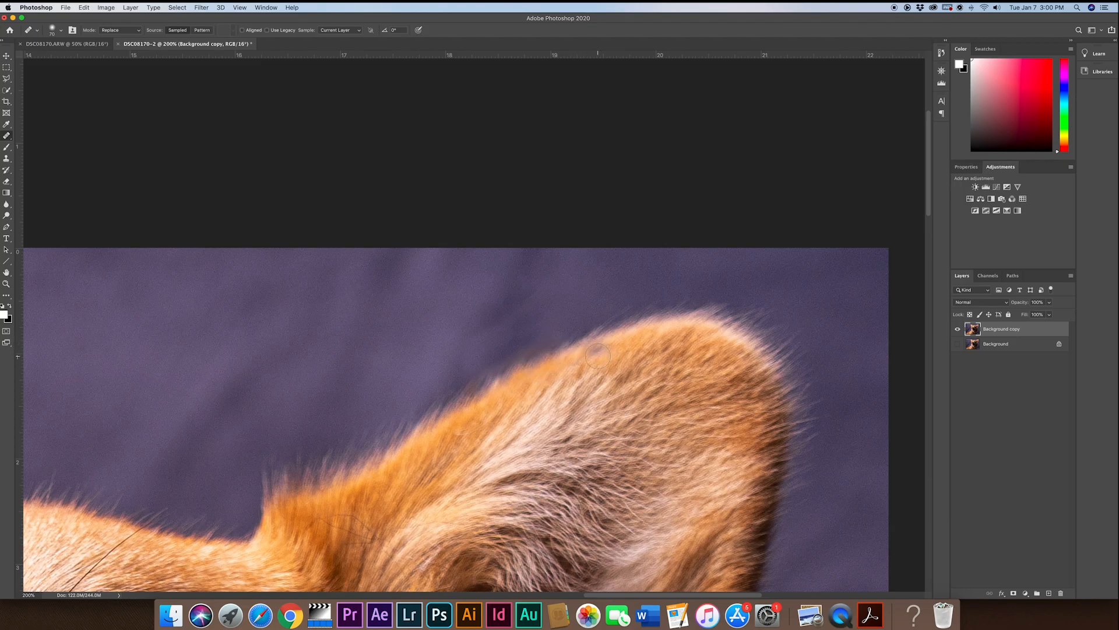
left_click(540, 402)
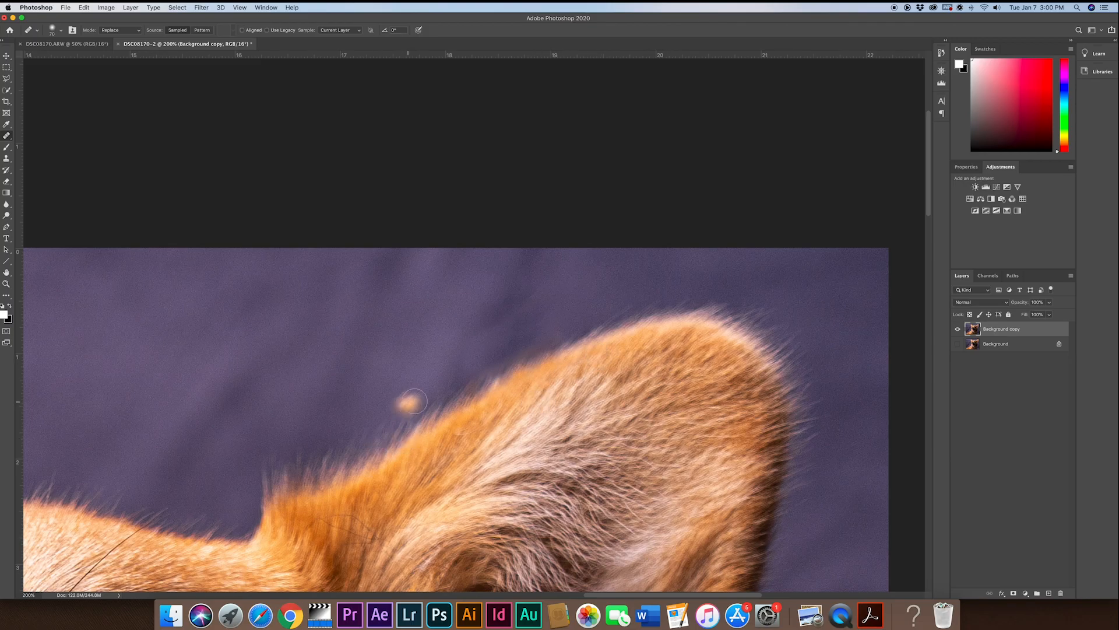
Blend the patched backdrop above the ear with the Healing Brush in Normal mode at 118 px, sampling clean backdrop nearby
left_click(140, 32)
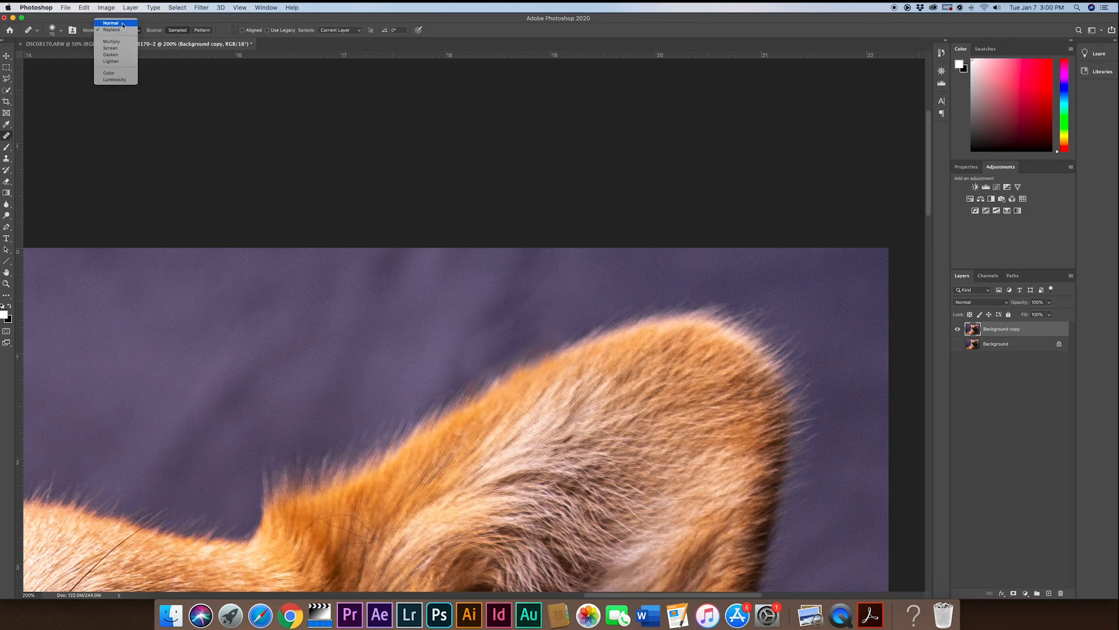
left_click(123, 24)
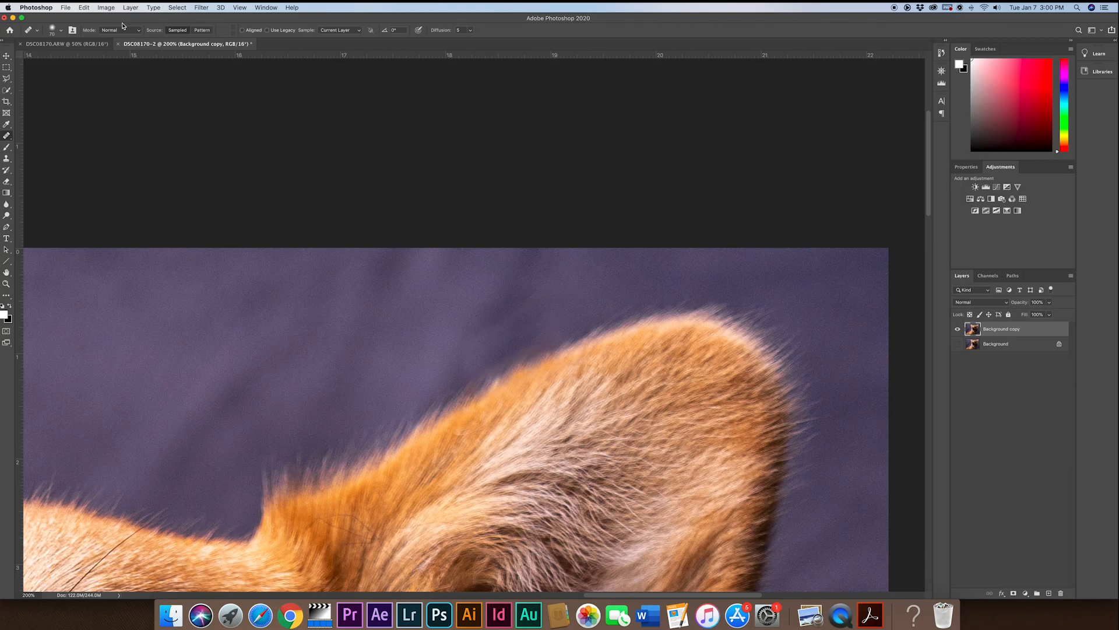
left_click(52, 31)
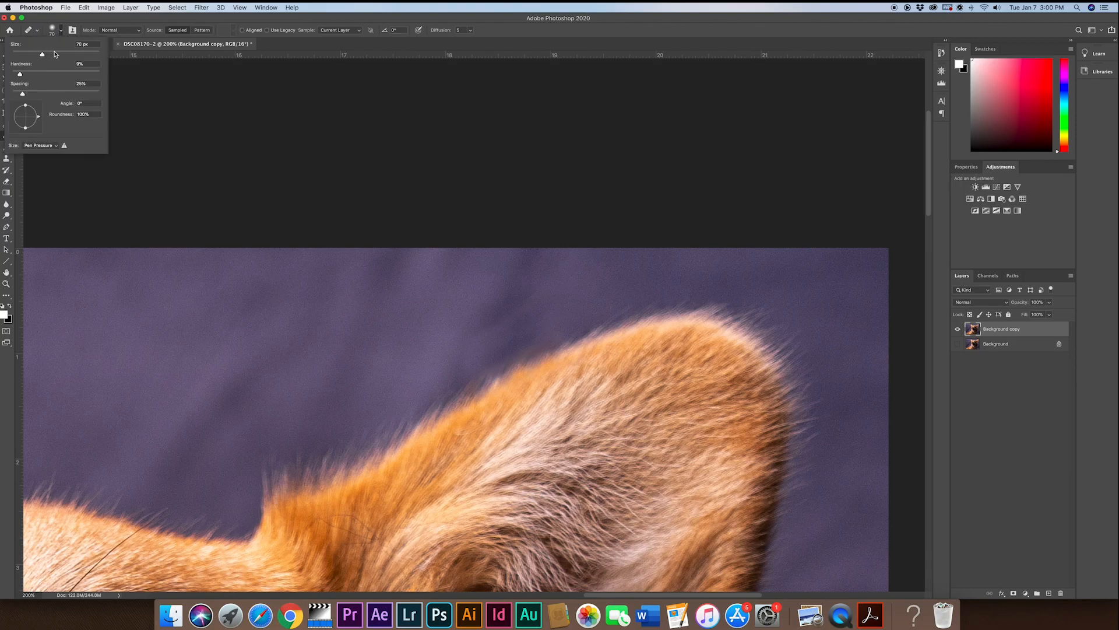
left_click_drag(56, 54, 59, 54)
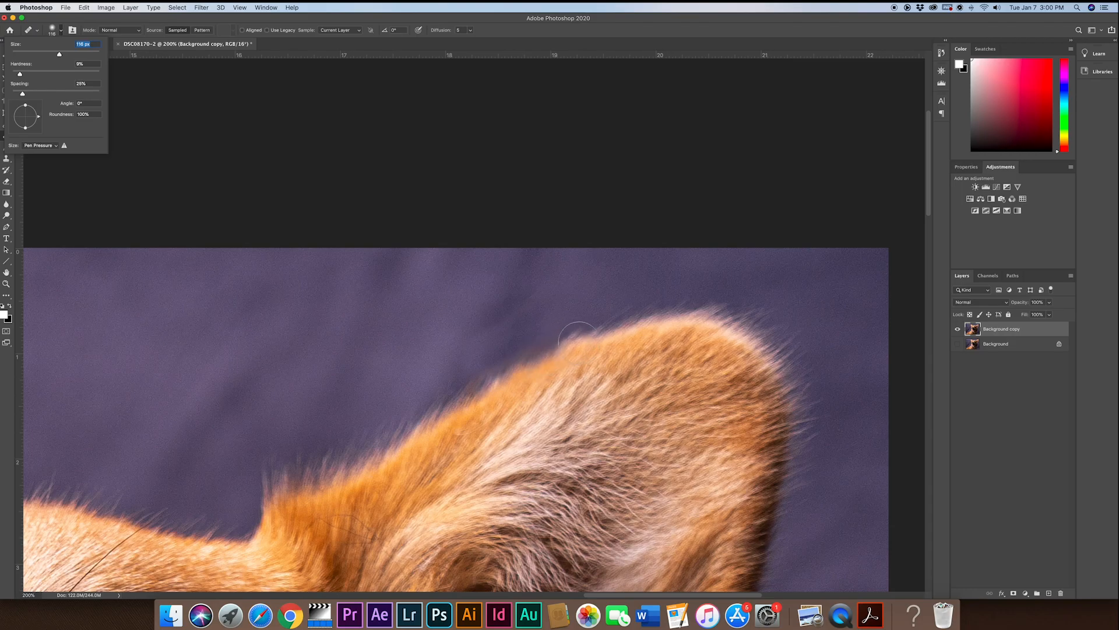
left_click(410, 326, "alt")
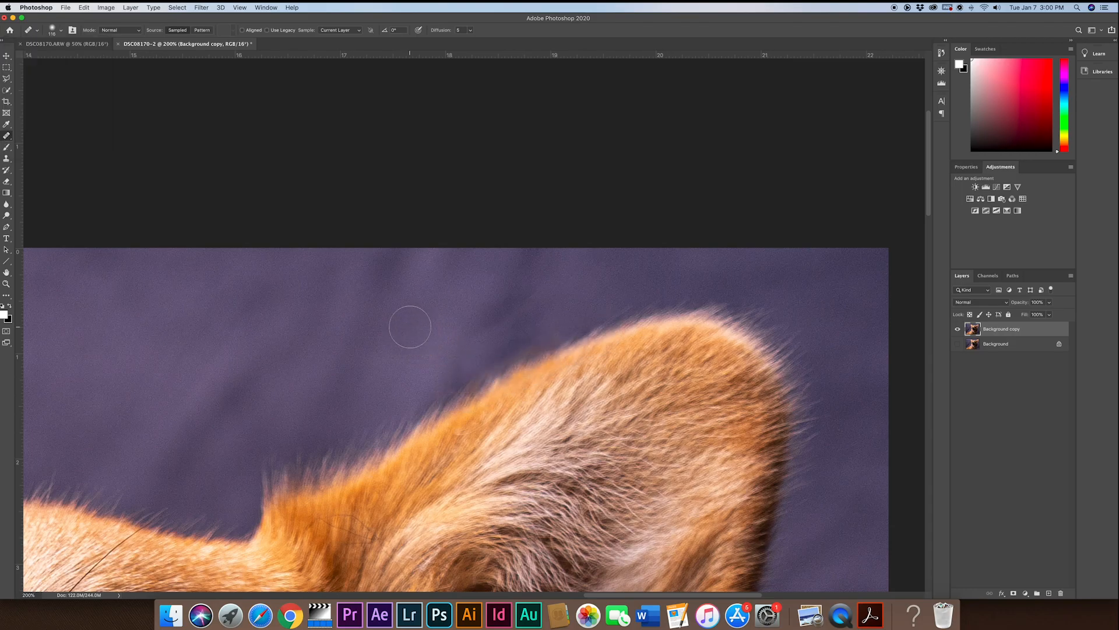
mouse_move(434, 330)
left_mouse_down()
mouse_move(537, 292)
mouse_move(485, 342)
mouse_move(546, 309)
mouse_move(476, 358)
mouse_move(554, 319)
left_mouse_up()
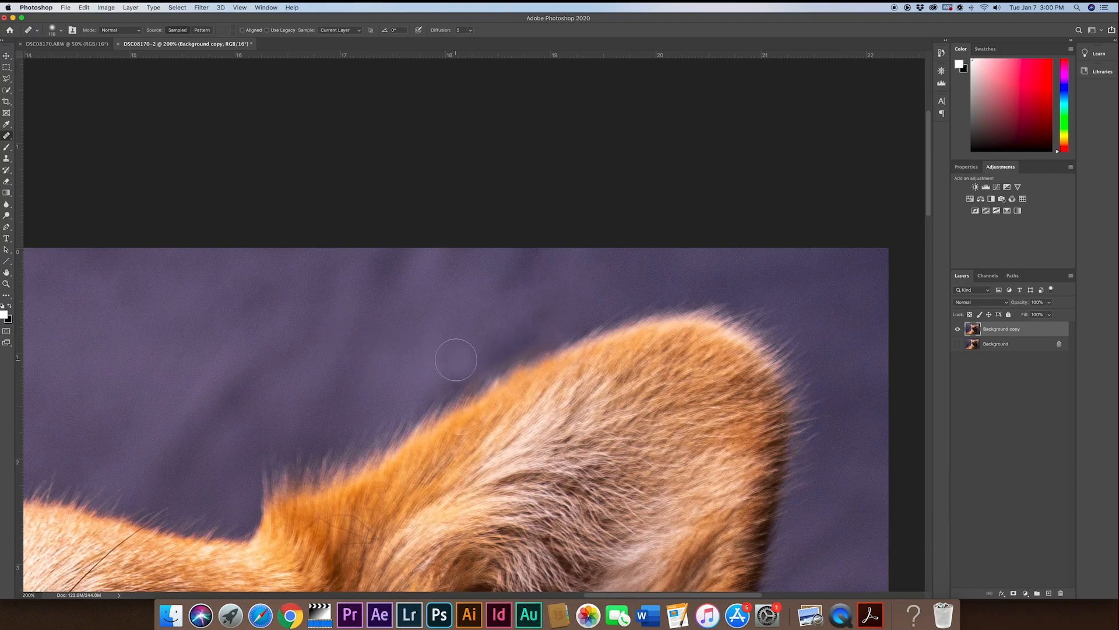
mouse_move(508, 340)
left_mouse_down()
mouse_move(530, 327)
mouse_move(473, 341)
left_mouse_up()
Restore the ear's upper fur edge with the Healing Brush in Replace mode, using fur sampled from lower along the edge
left_click(140, 32)
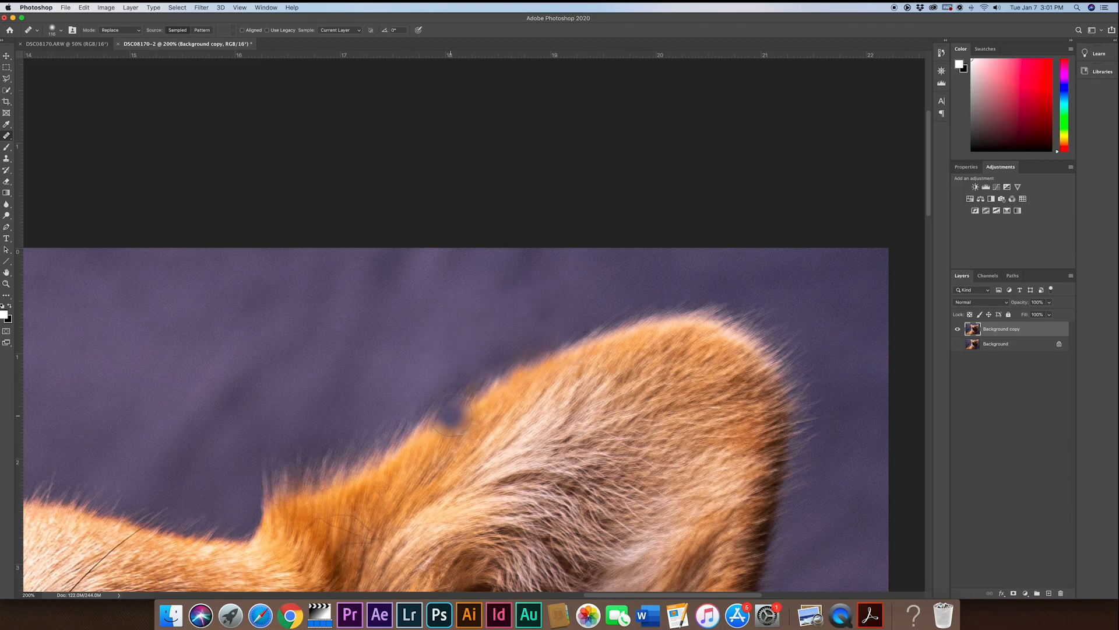
left_click(450, 417, "alt")
left_click(492, 387)
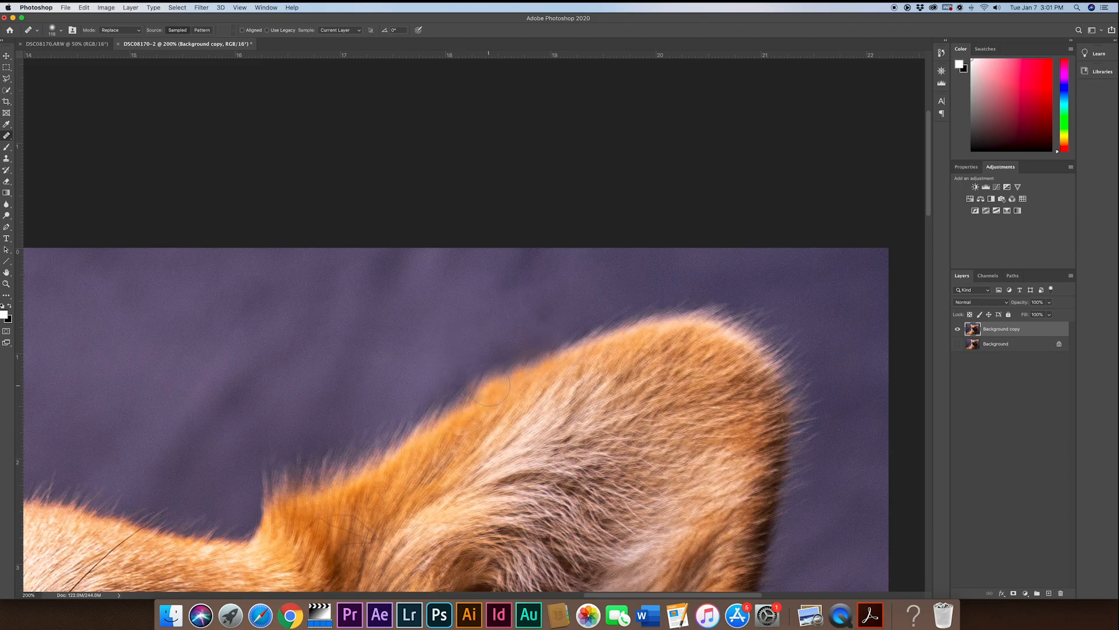
left_click(513, 374)
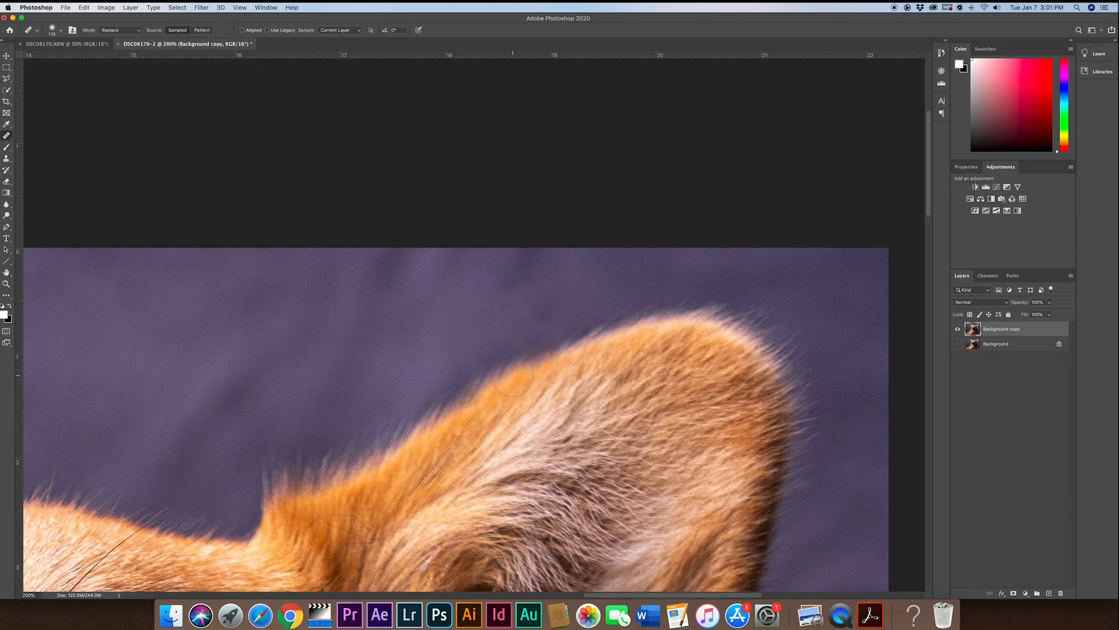
left_click(541, 368)
left_click(474, 392)
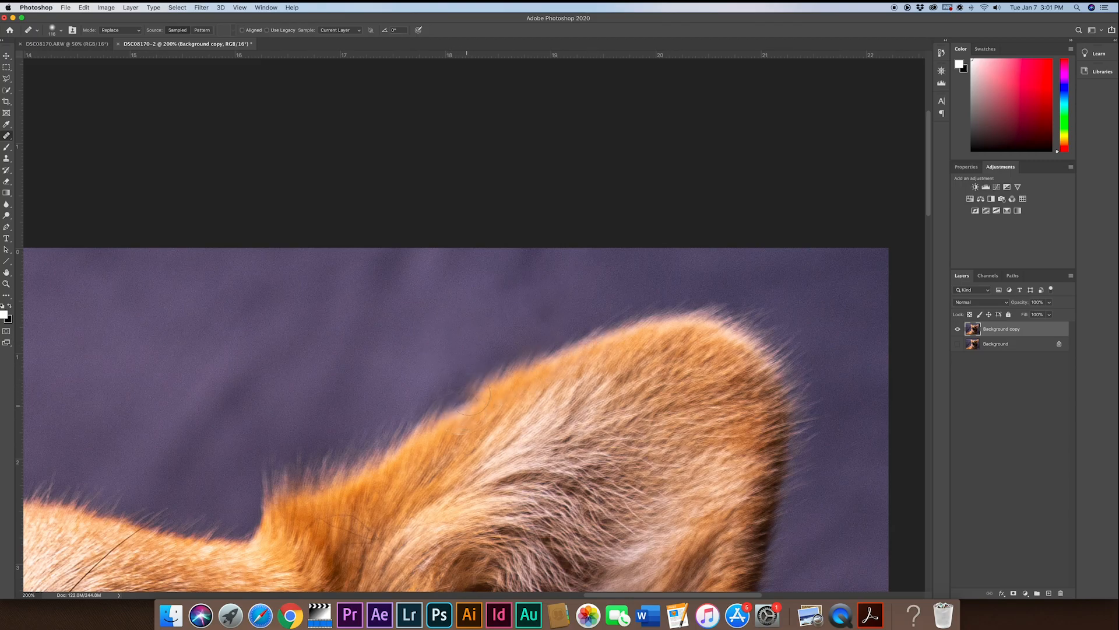
Set the Healing Brush to Normal mode with a 430 px brush size for the backdrop
left_click(445, 351, "alt")
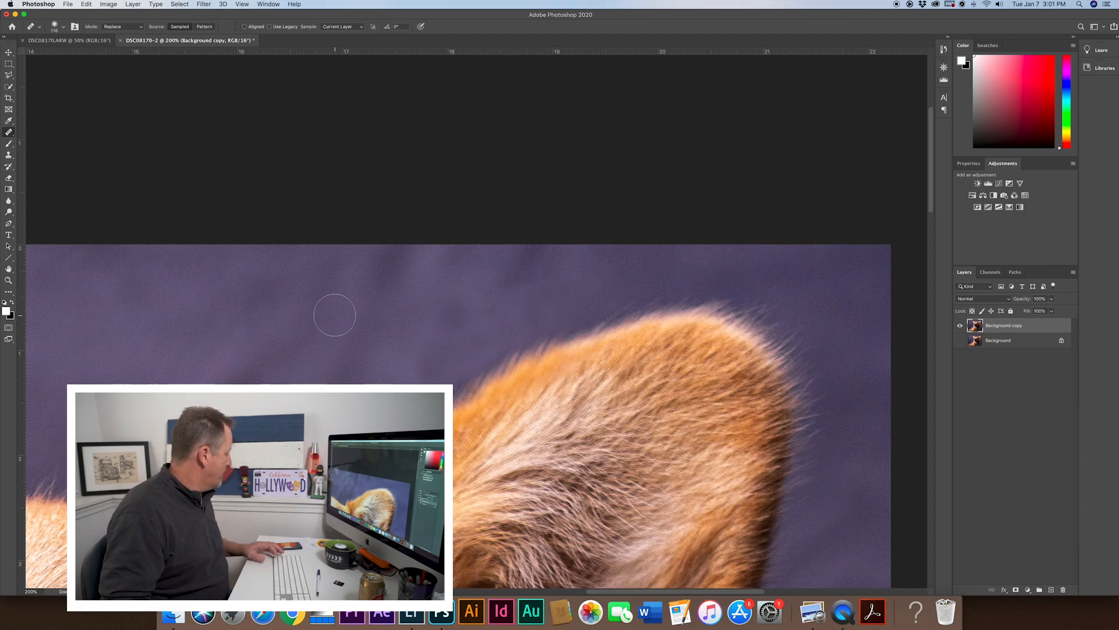
left_click(26, 592)
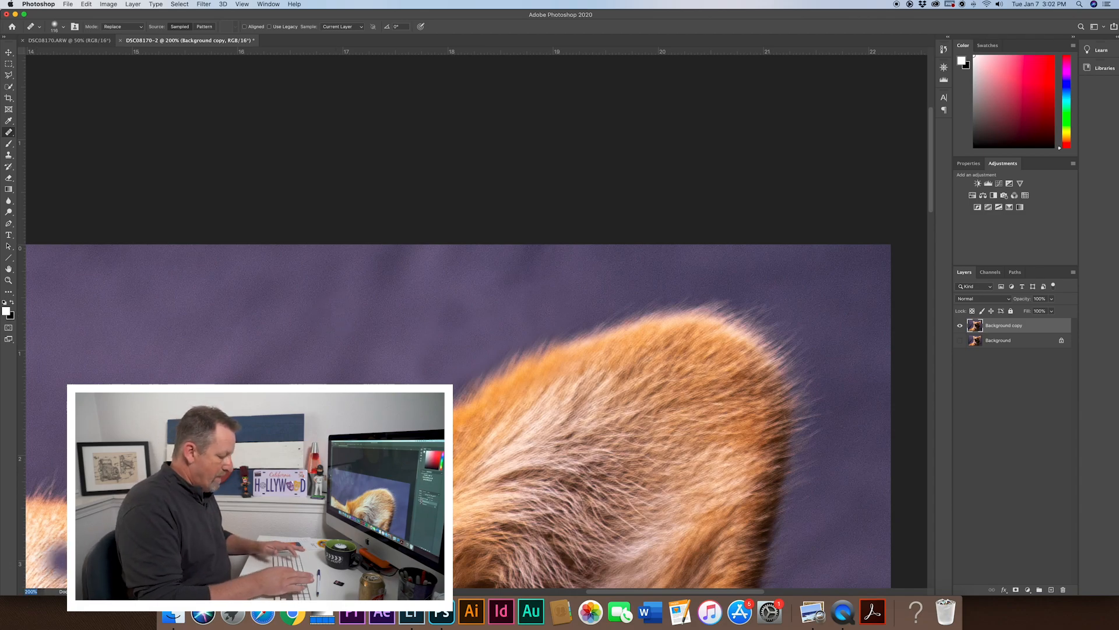
type("50")
key("Return")
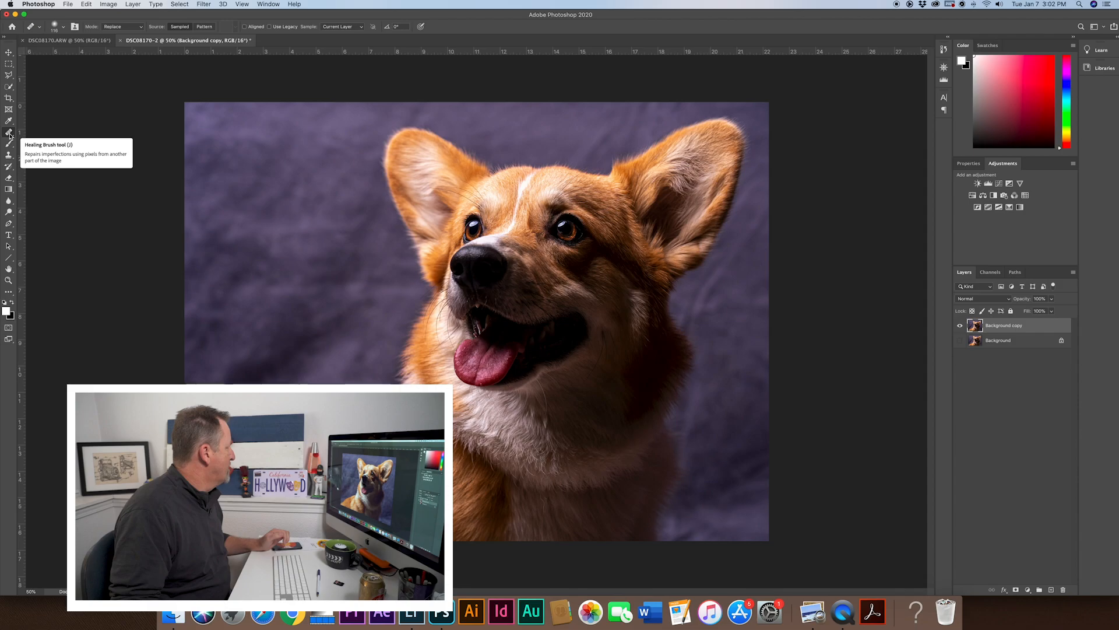
left_click(143, 28)
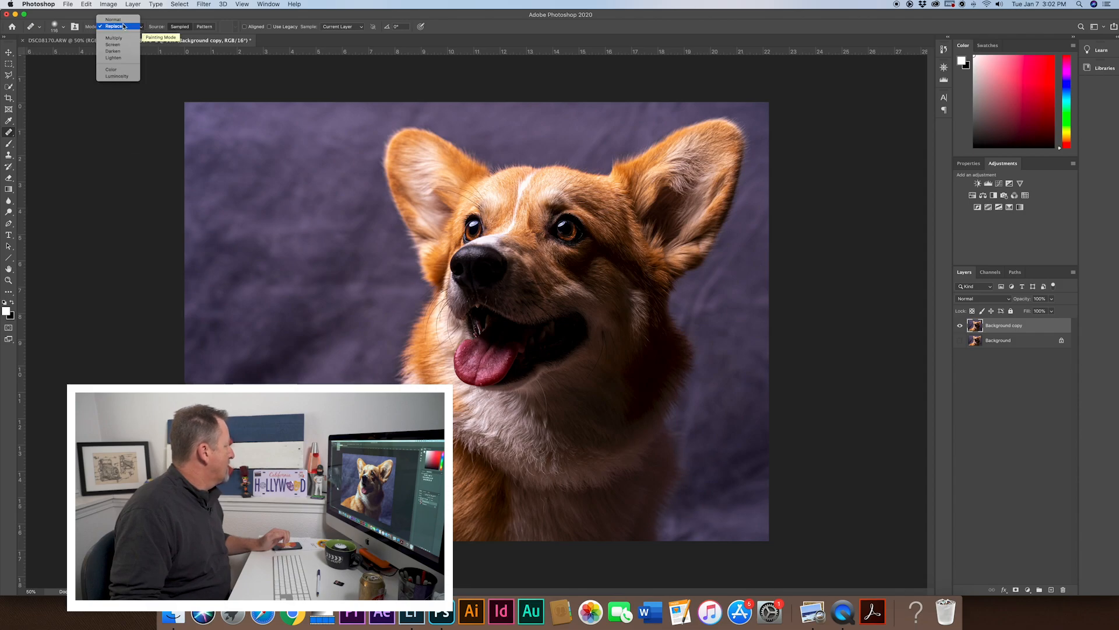
left_click(116, 20)
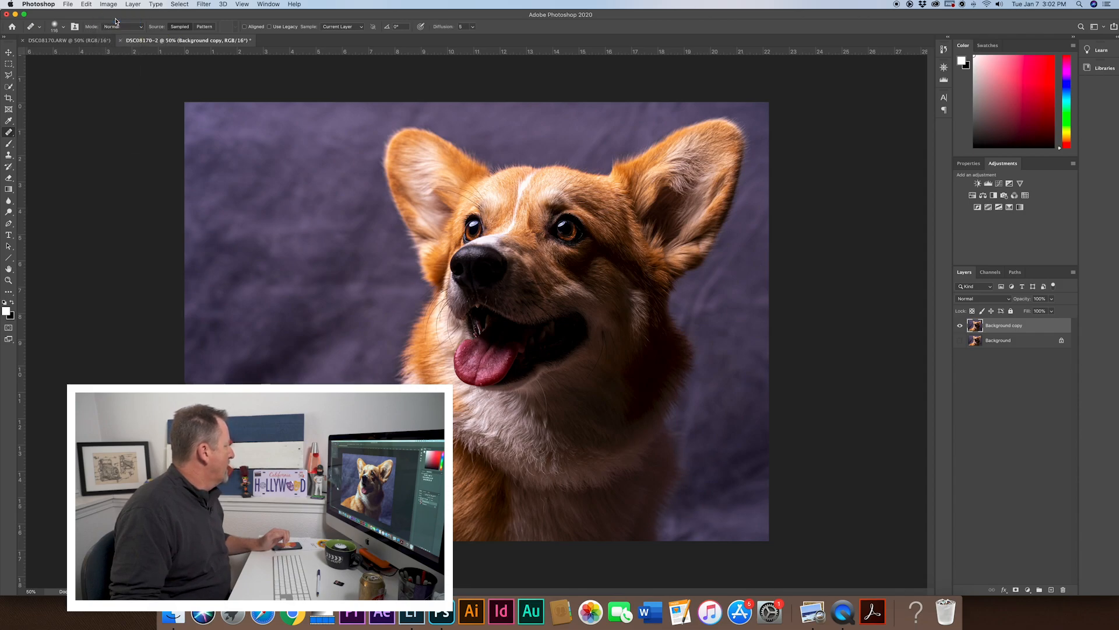
left_click(56, 28)
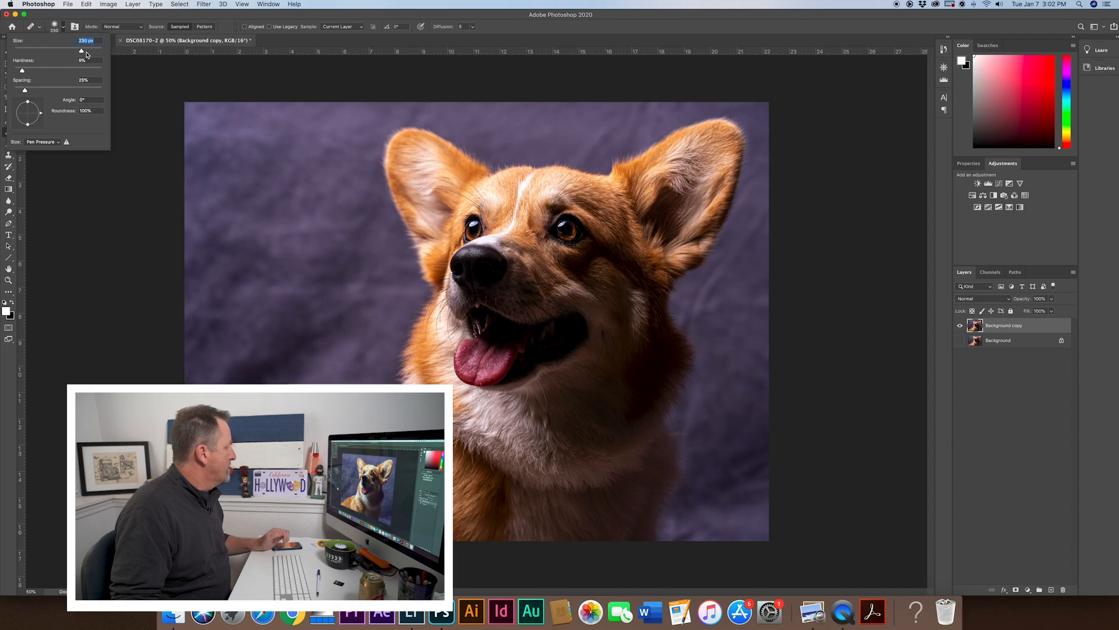
left_click_drag(83, 53, 91, 54)
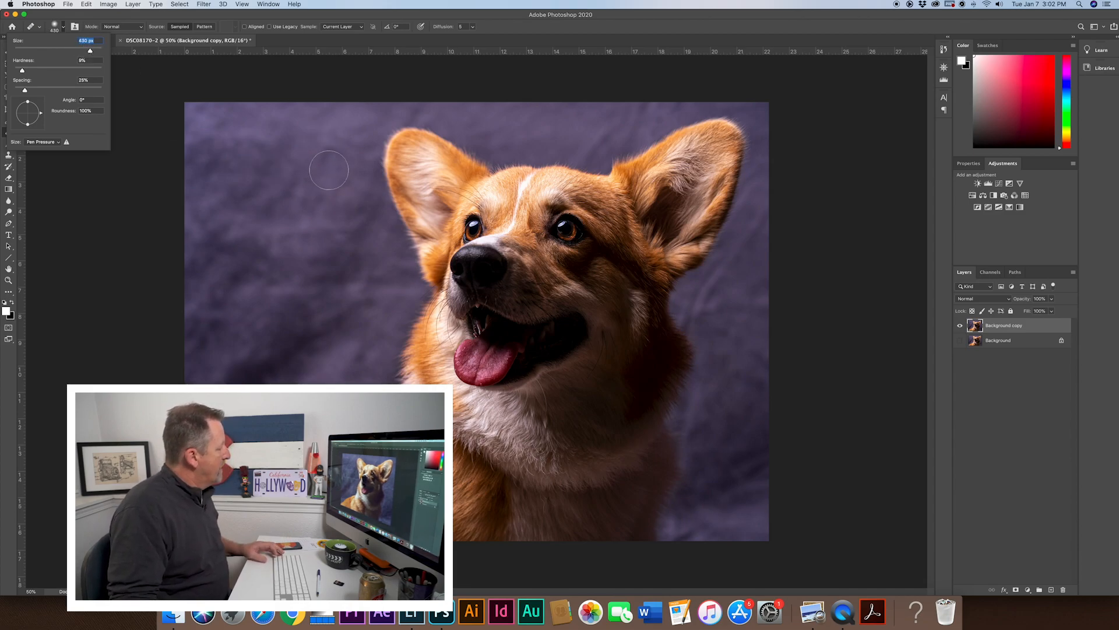
Smooth the wrinkles in the purple backdrop beside and above the dog's head with the Healing Brush, sampling cleaner backdrop nearby
left_click(330, 170)
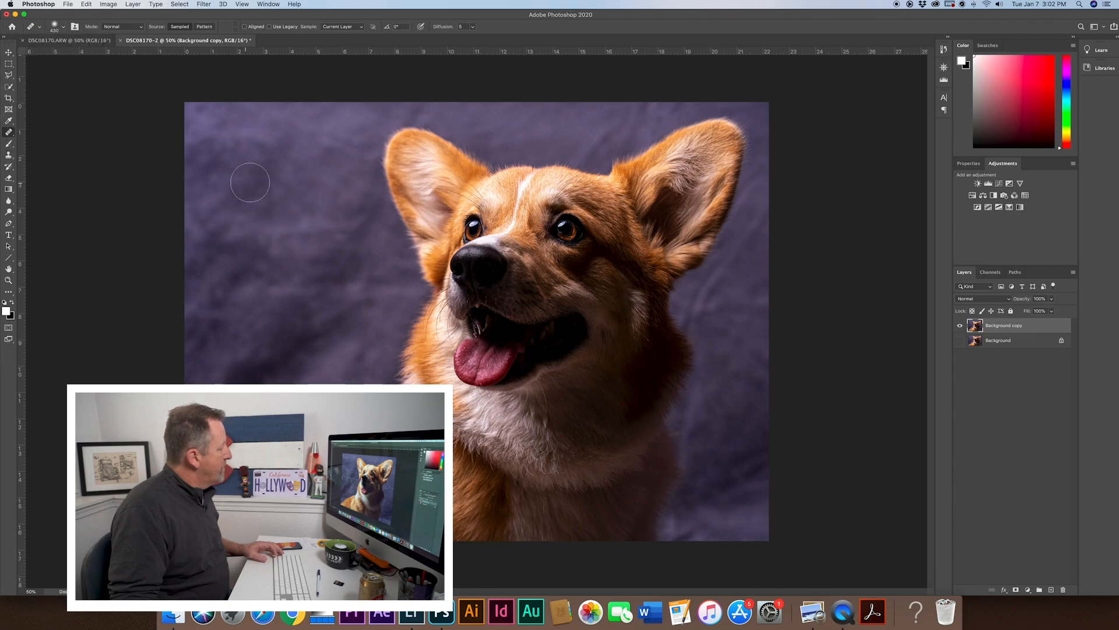
left_click_drag(266, 138, 217, 141)
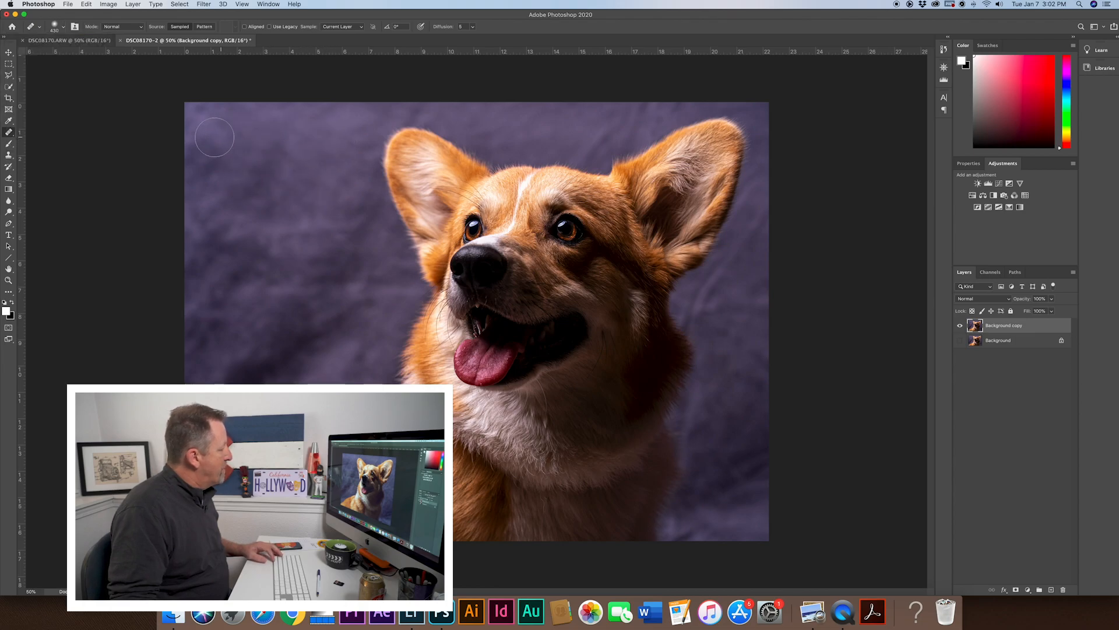
mouse_move(341, 228)
left_mouse_down()
mouse_move(242, 227)
mouse_move(259, 239)
left_mouse_up()
left_click_drag(341, 251, 242, 246)
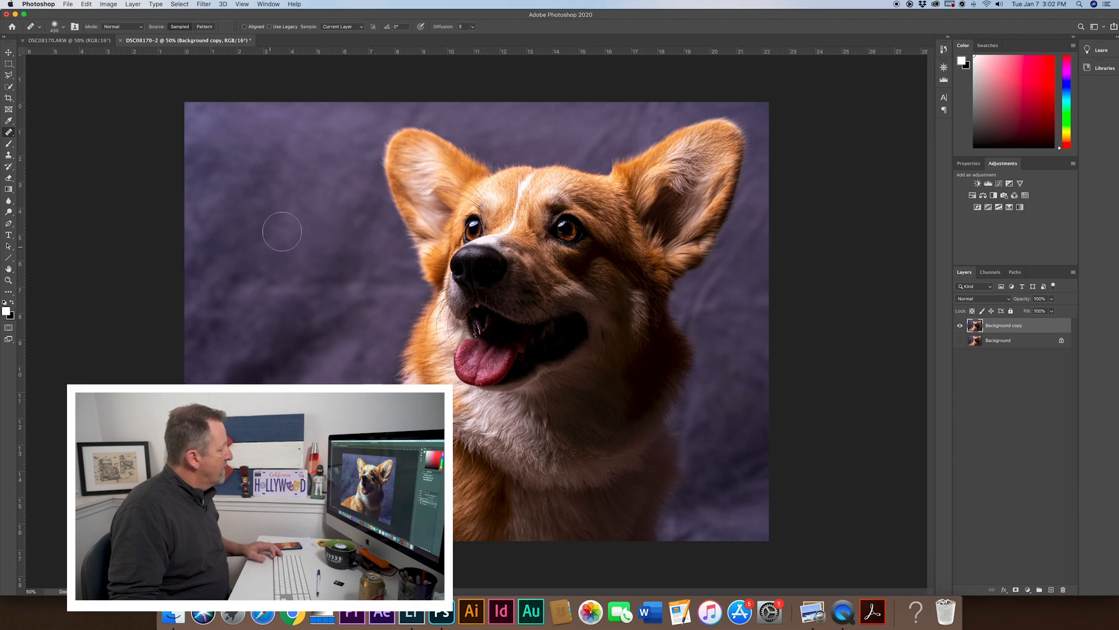
mouse_move(365, 246)
left_mouse_down()
mouse_move(356, 273)
mouse_move(360, 194)
mouse_move(367, 248)
left_mouse_up()
left_click(338, 171, "alt")
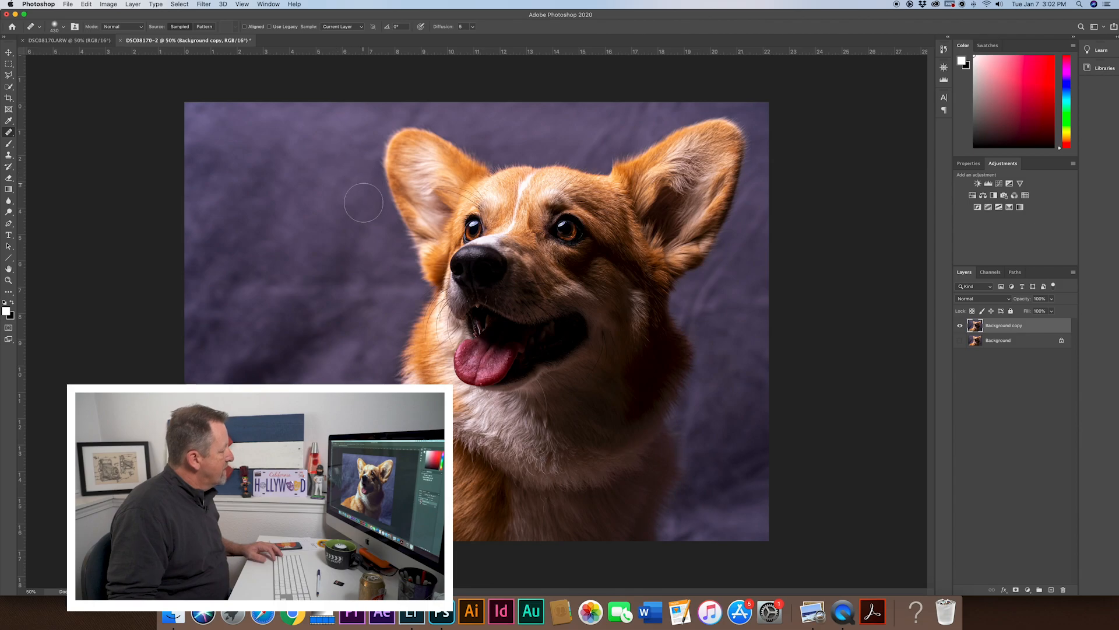
mouse_move(383, 260)
left_mouse_down()
mouse_move(372, 287)
mouse_move(255, 287)
mouse_move(313, 236)
mouse_move(336, 258)
mouse_move(343, 293)
mouse_move(352, 265)
mouse_move(348, 293)
mouse_move(374, 257)
mouse_move(368, 269)
mouse_move(298, 263)
mouse_move(294, 299)
mouse_move(277, 265)
mouse_move(267, 296)
mouse_move(302, 222)
left_mouse_up()
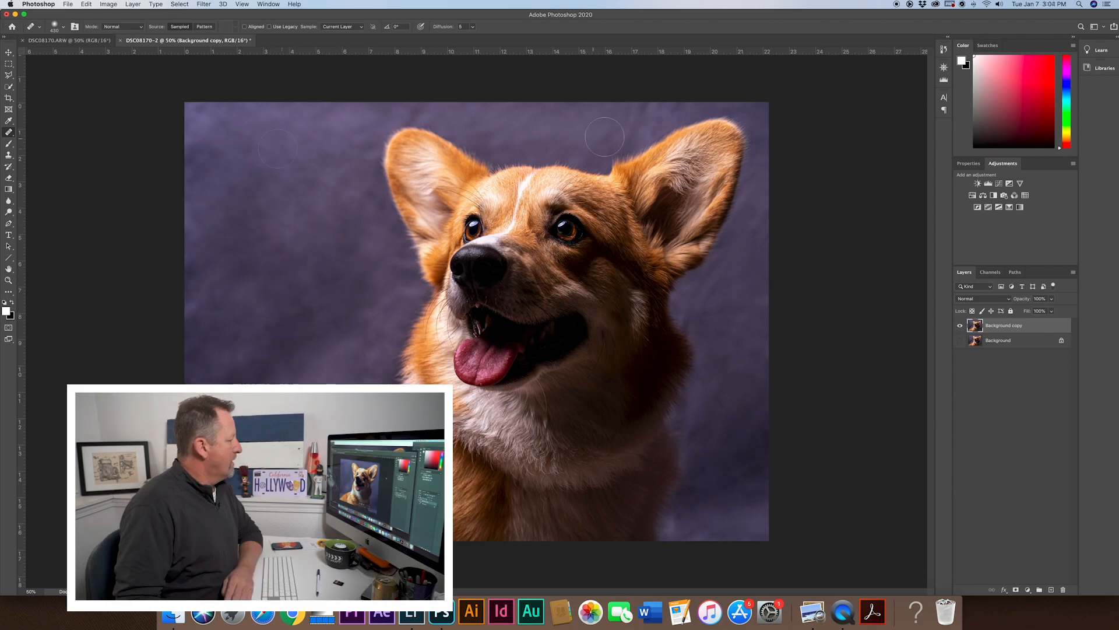
left_click_drag(618, 135, 642, 121)
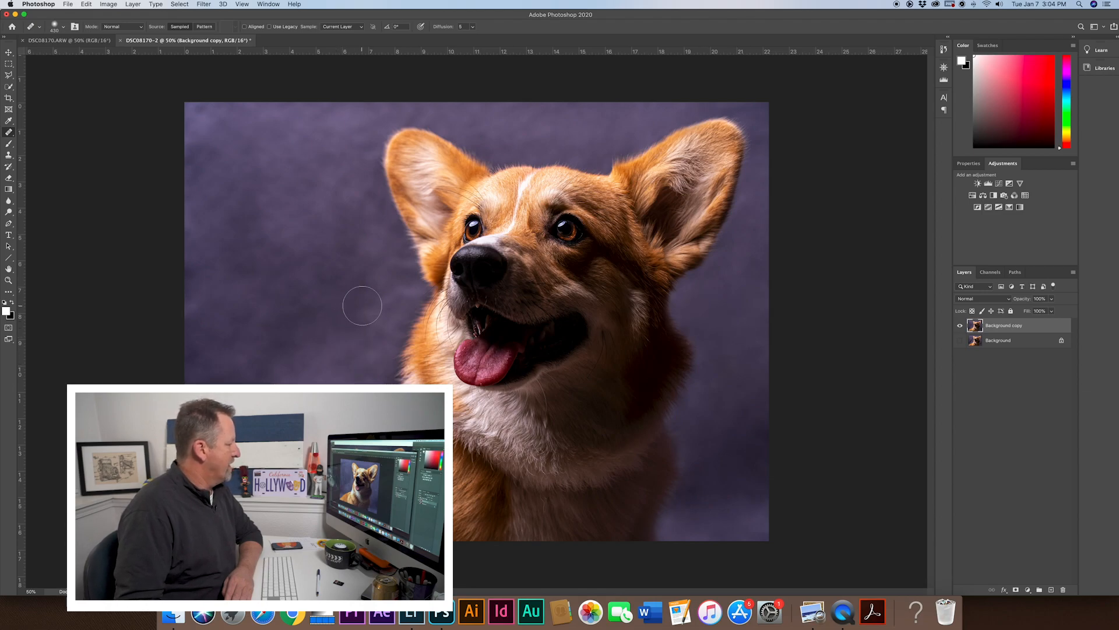
left_click(373, 272, "alt")
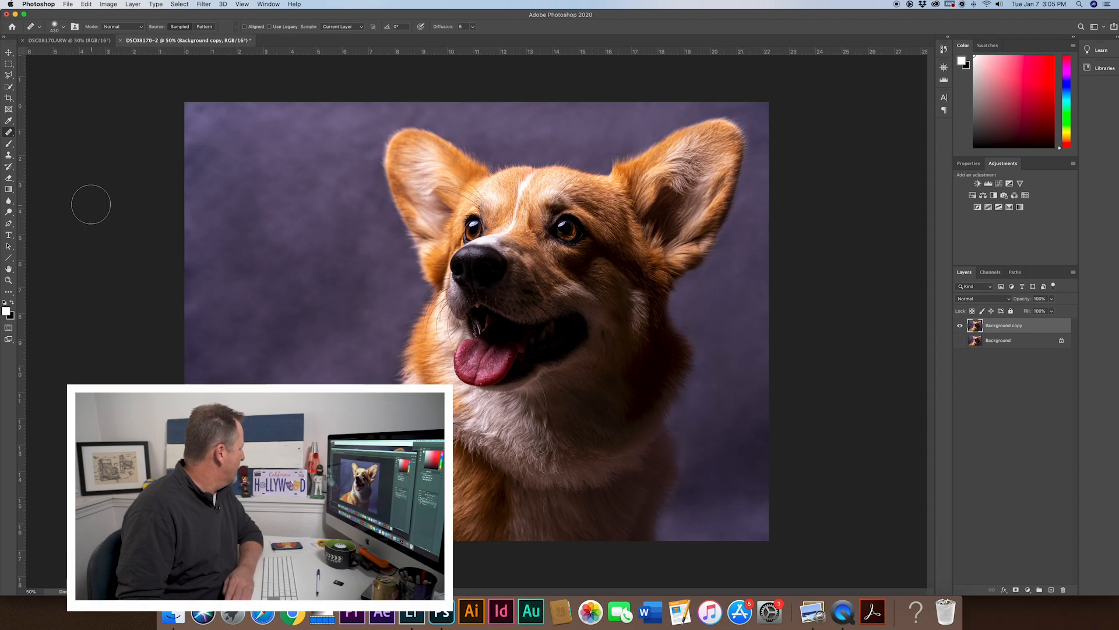
Open the Camera Raw Filter on the Background copy layer and fit a wide Radial Filter ellipse around the dog, spanning nearly the whole photo
left_click(8, 53)
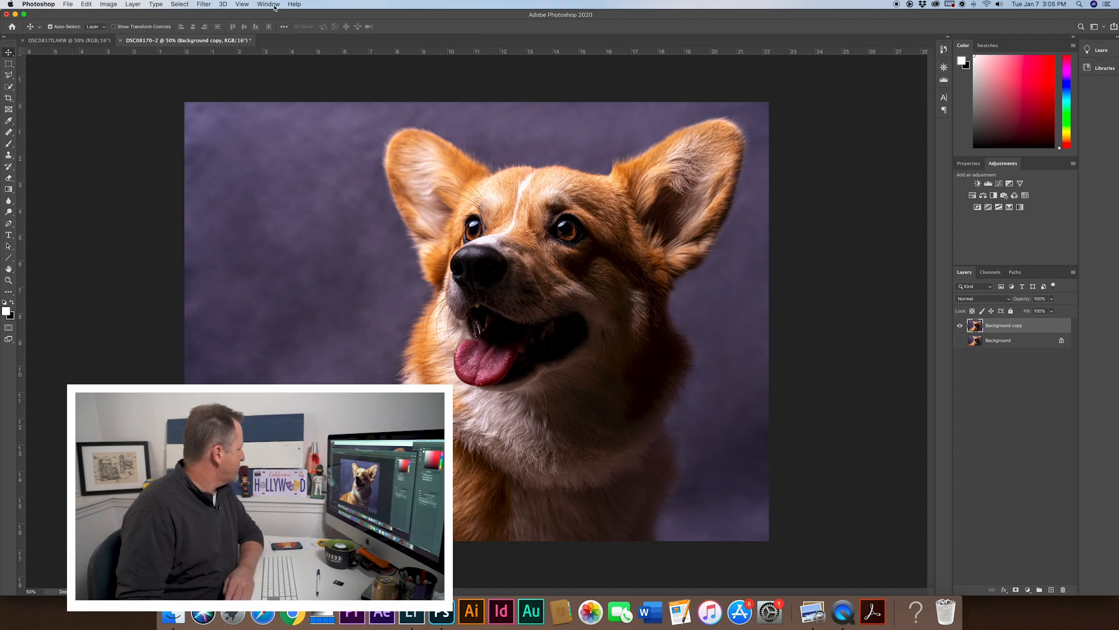
left_click(204, 4)
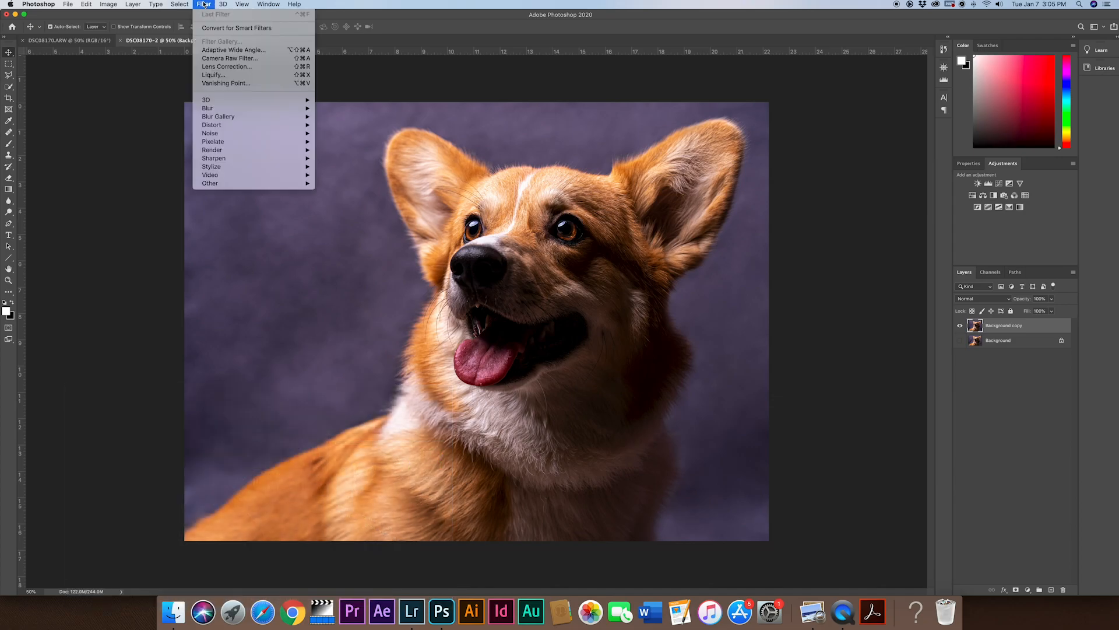
left_click(241, 58)
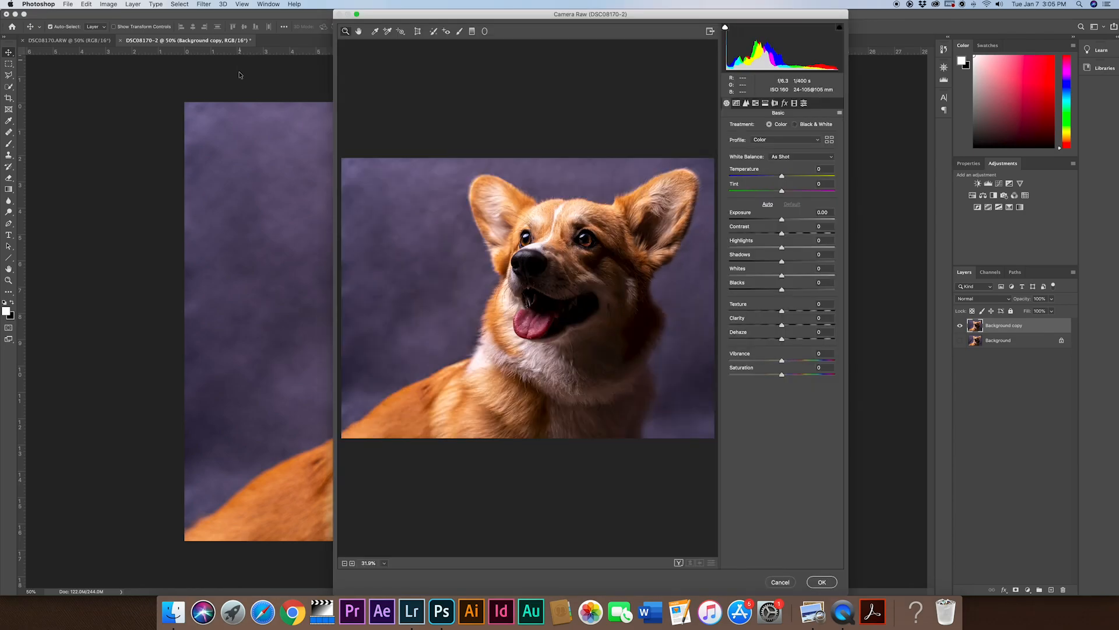
left_click(485, 33)
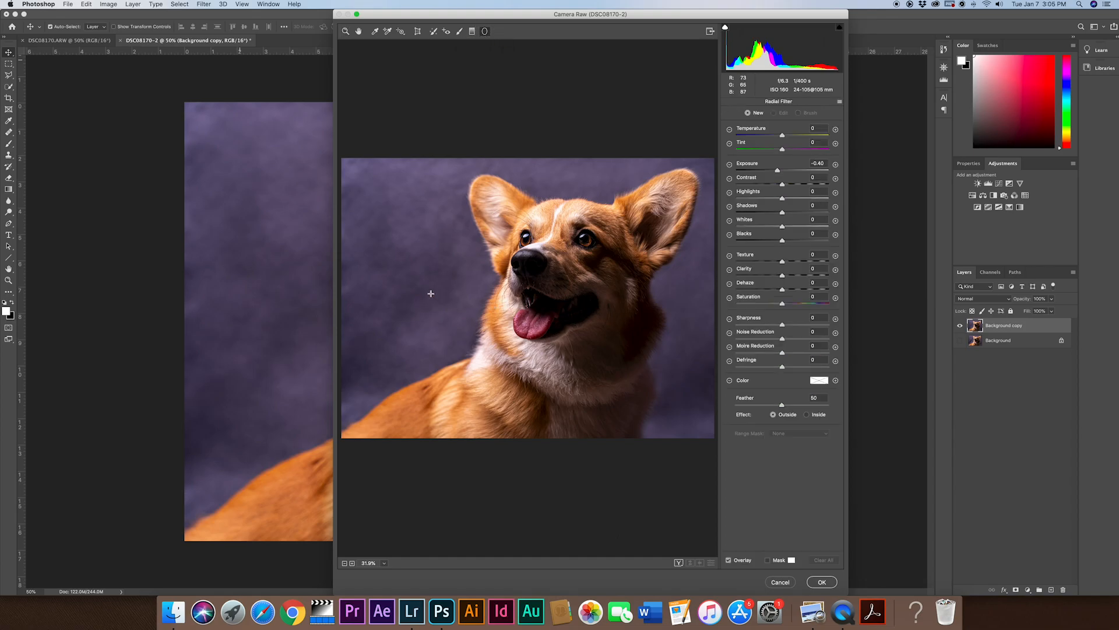
left_click_drag(435, 293, 580, 375)
left_click_drag(469, 294, 560, 291)
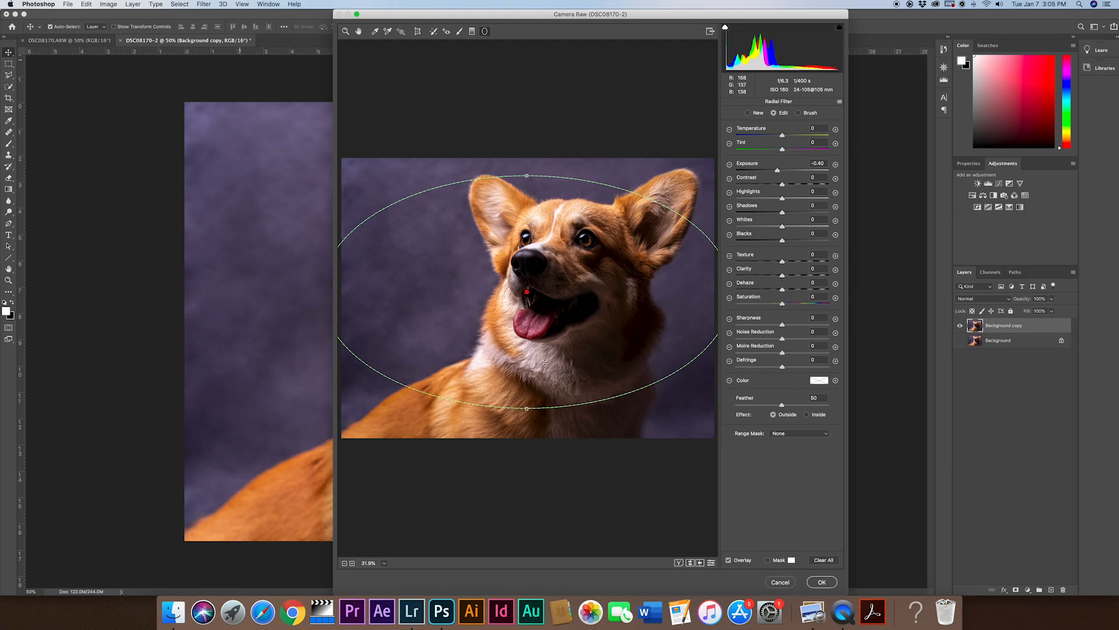
left_click_drag(528, 410, 530, 436)
left_click_drag(560, 302, 559, 304)
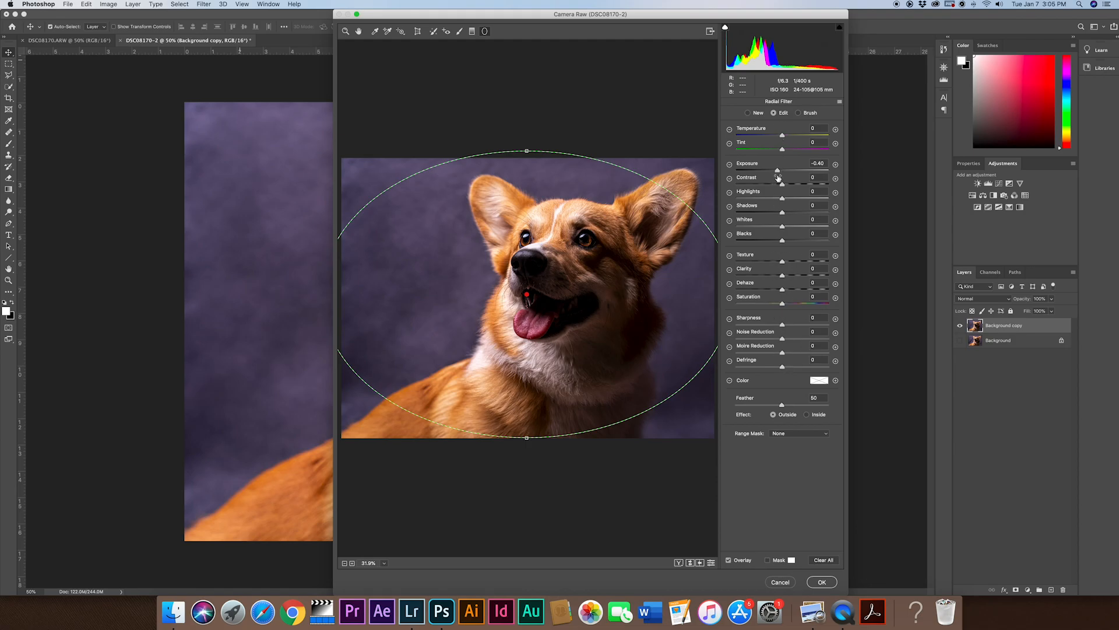
Darken the area outside the ellipse with Exposure -0.50, shift the ellipse slightly down, and apply the Camera Raw filter
mouse_move(777, 171)
left_mouse_down()
mouse_move(748, 171)
mouse_move(777, 172)
left_mouse_up()
left_click(808, 415)
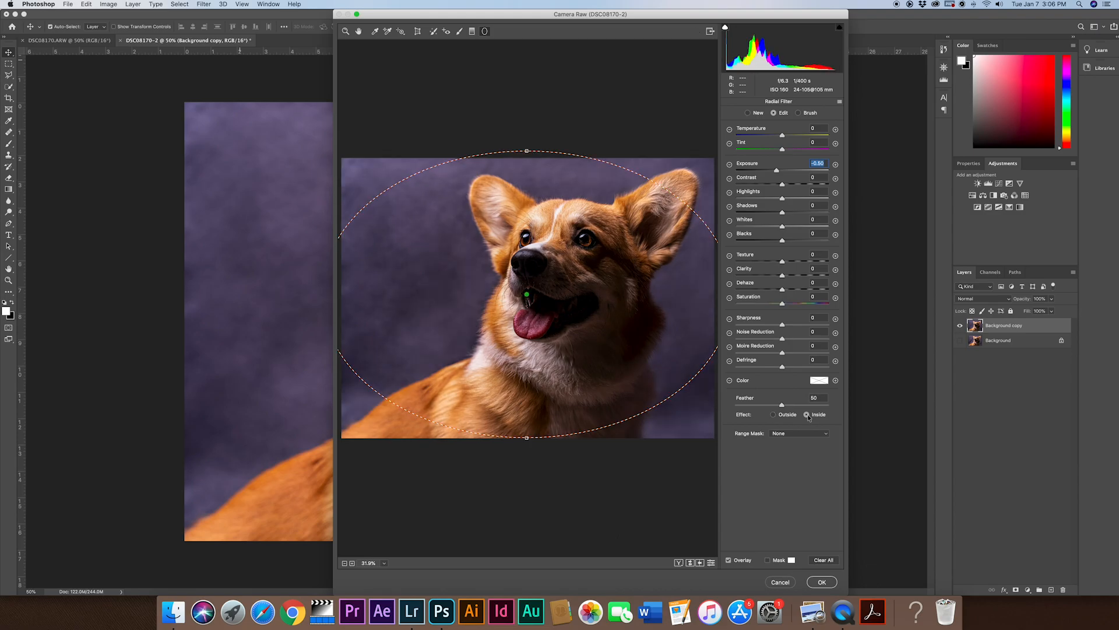
left_click(774, 415)
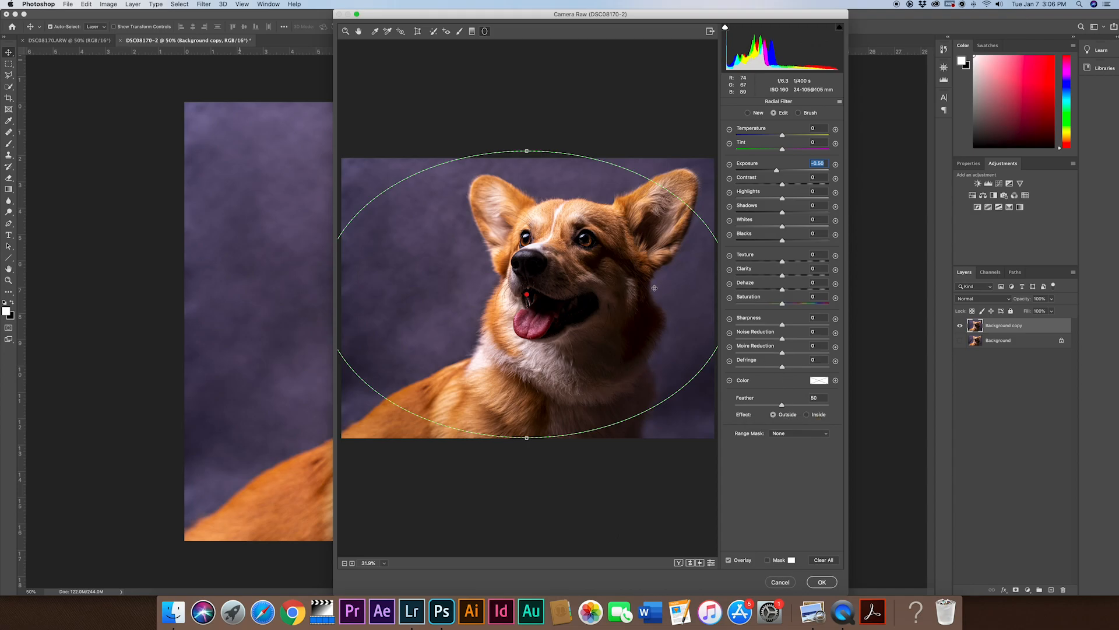
mouse_move(668, 289)
left_mouse_down()
mouse_move(679, 285)
mouse_move(669, 294)
left_mouse_up()
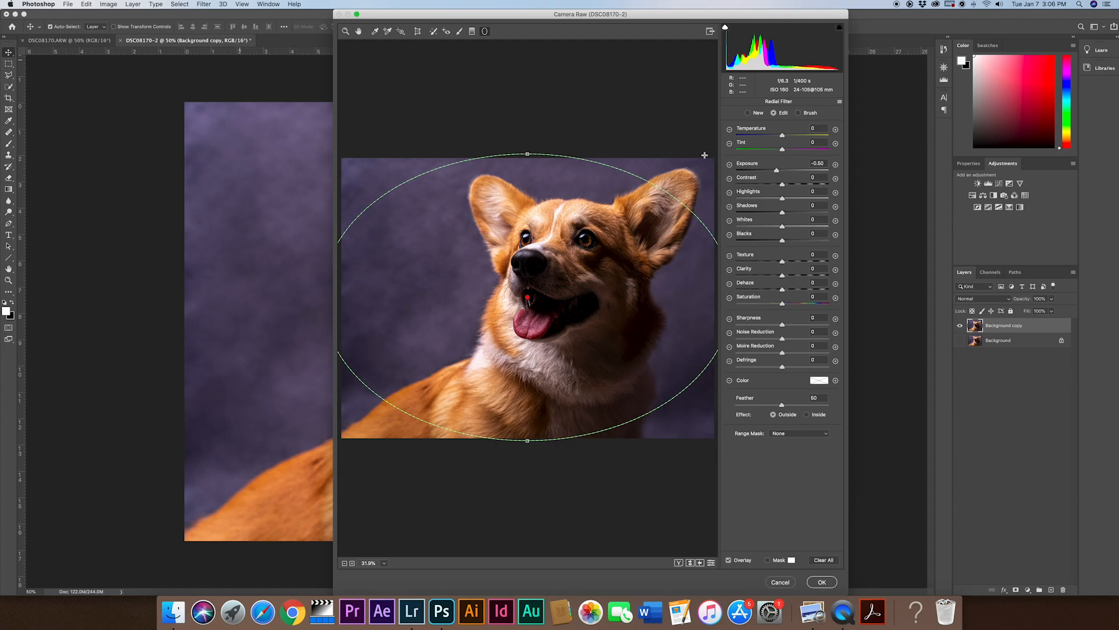
left_click(822, 582)
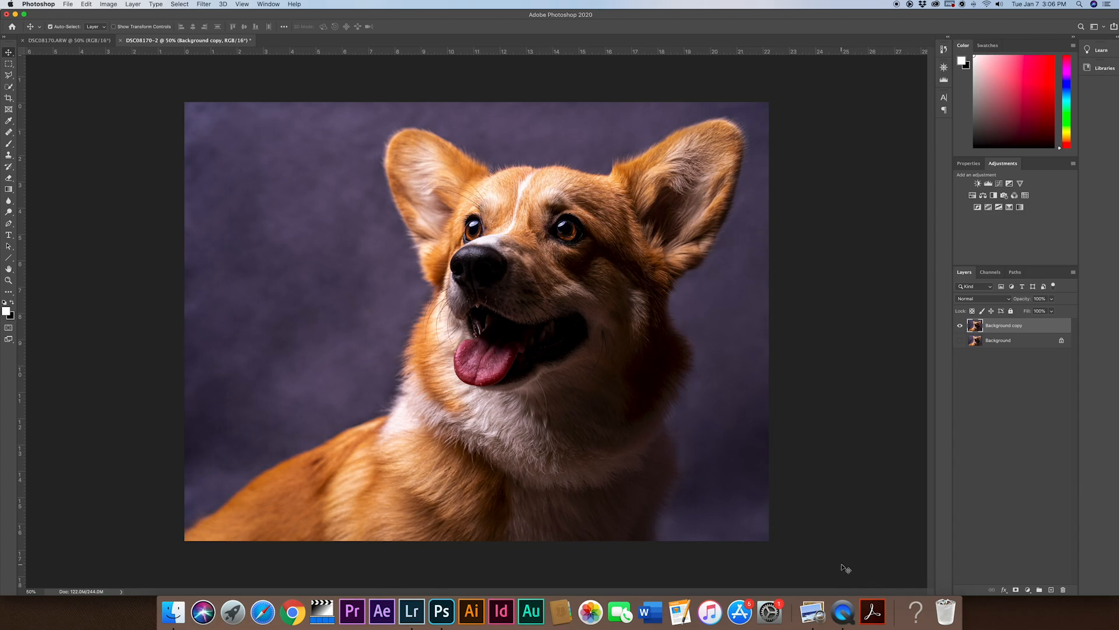